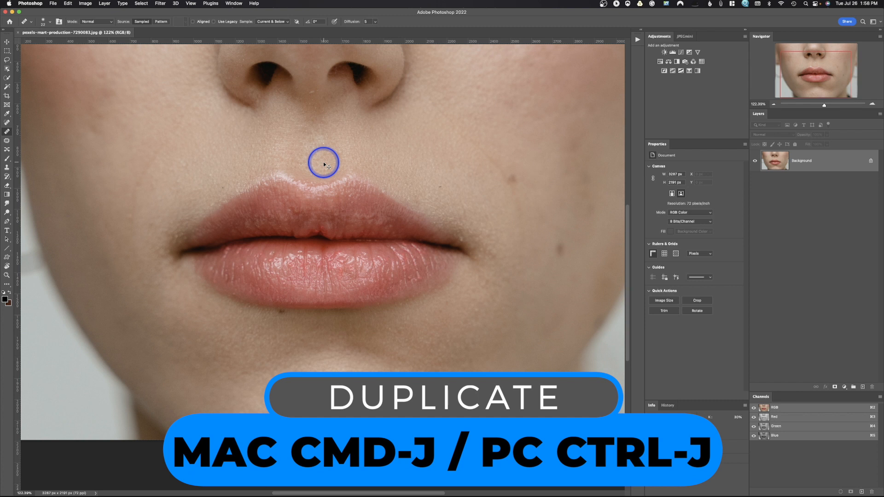
Duplicate the Background layer and name the copy "lips".
key(super+j)
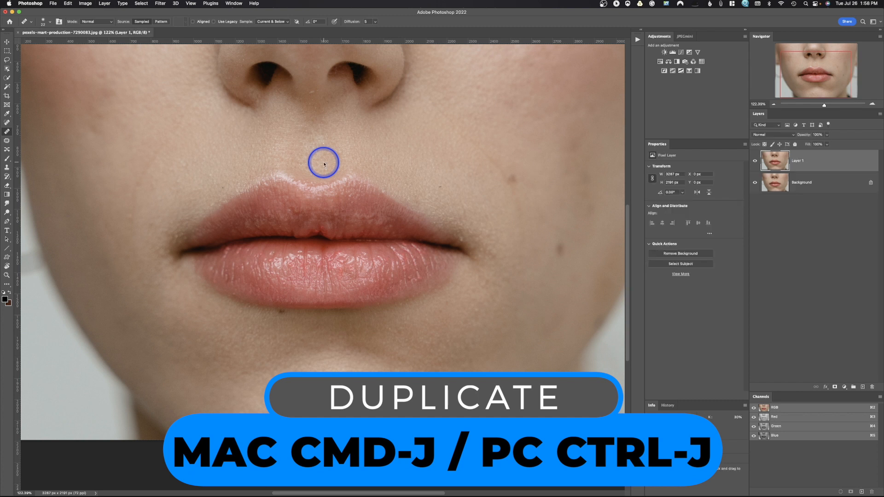
double_click(799, 160)
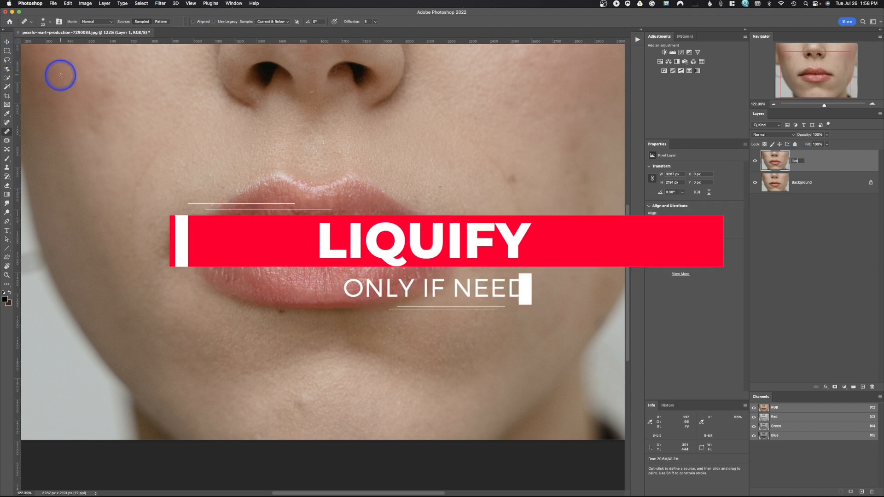
click(11, 61)
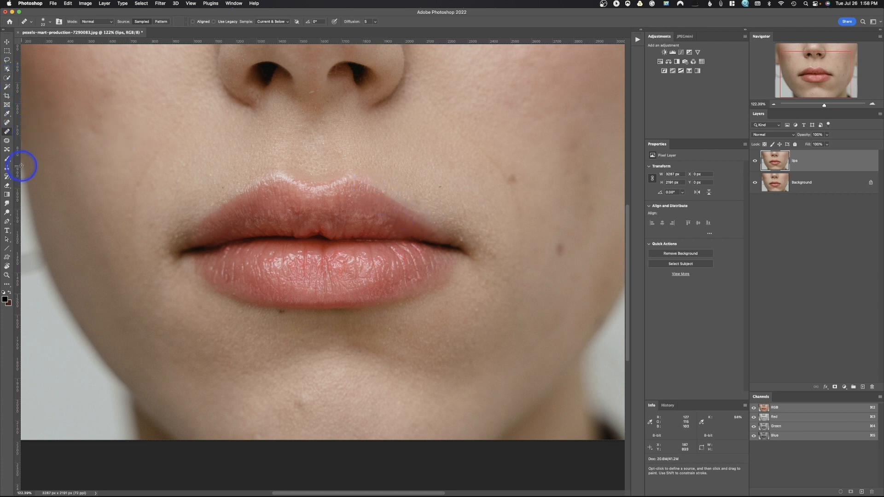
click(8, 159)
mouse_move(365, 180)
mouse_down()
mouse_move(402, 222)
mouse_move(446, 229)
mouse_up()
key(super+z)
mouse_move(364, 181)
mouse_down()
mouse_move(419, 196)
mouse_move(460, 235)
mouse_up()
key(super+z)
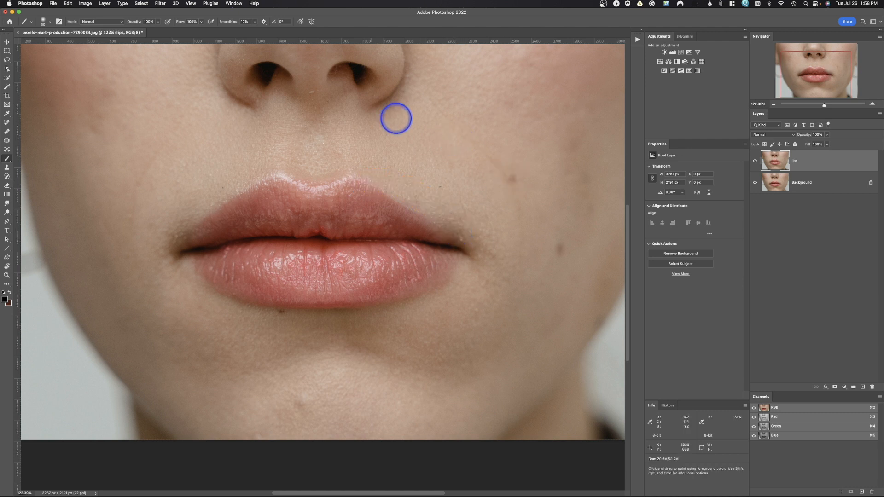
Apply the Liquify filter to the lips layer and reshape both slopes of the upper lip with a size 250 Forward Warp brush.
click(159, 3)
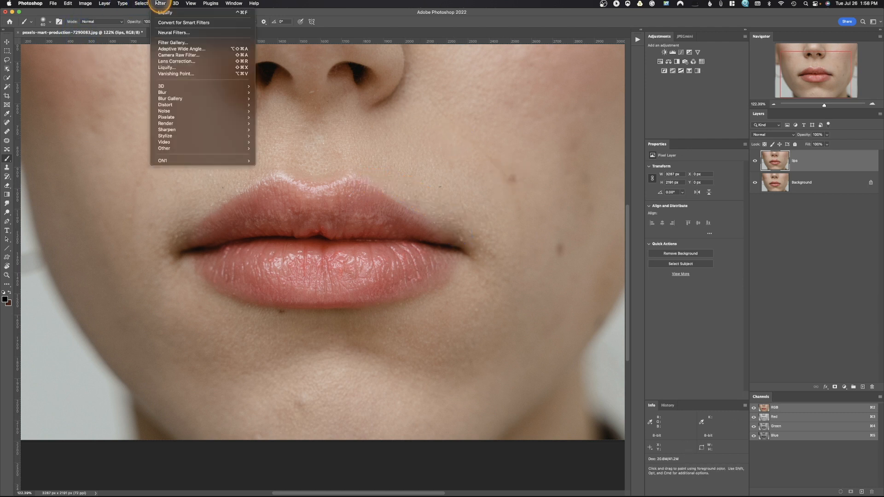
click(175, 68)
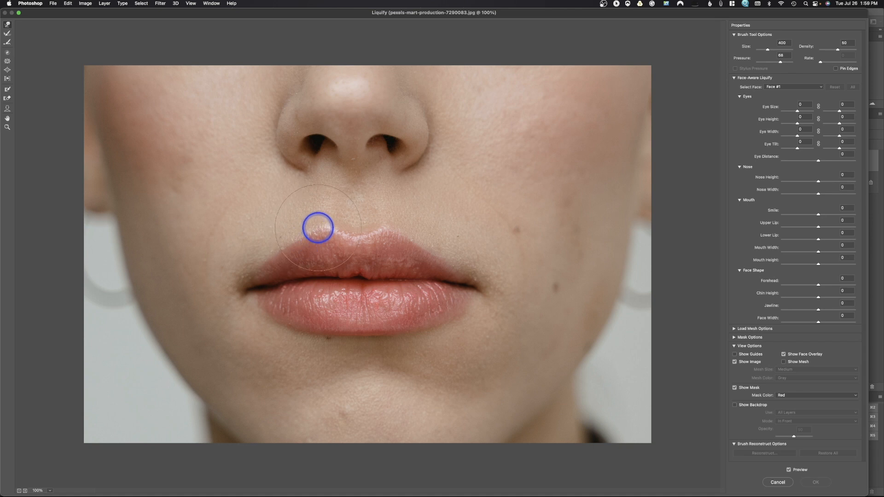
key([)
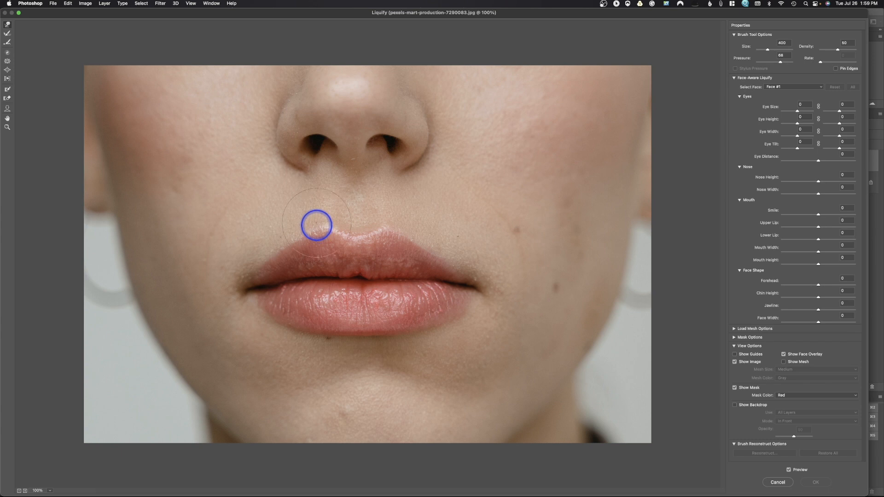
drag(309, 147, 305, 125)
key(super+z)
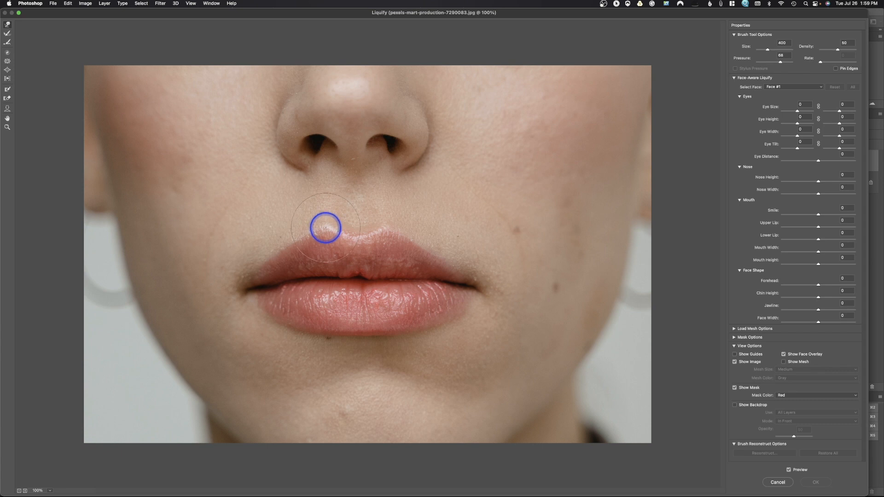
drag(325, 229, 300, 237)
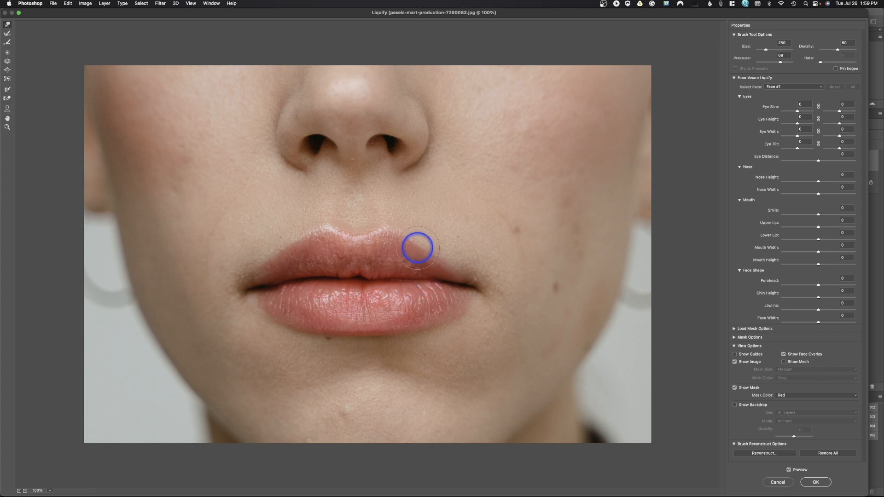
drag(412, 247, 432, 255)
drag(275, 257, 275, 259)
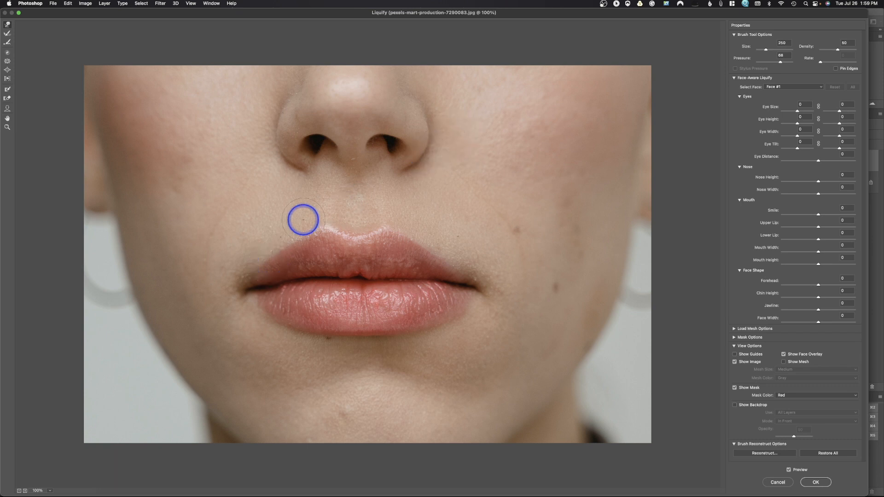
Nudge the left peak of the upper lip with a size 400 Forward Warp brush and apply the Liquify changes.
key(bracketright)
key(bracketright)
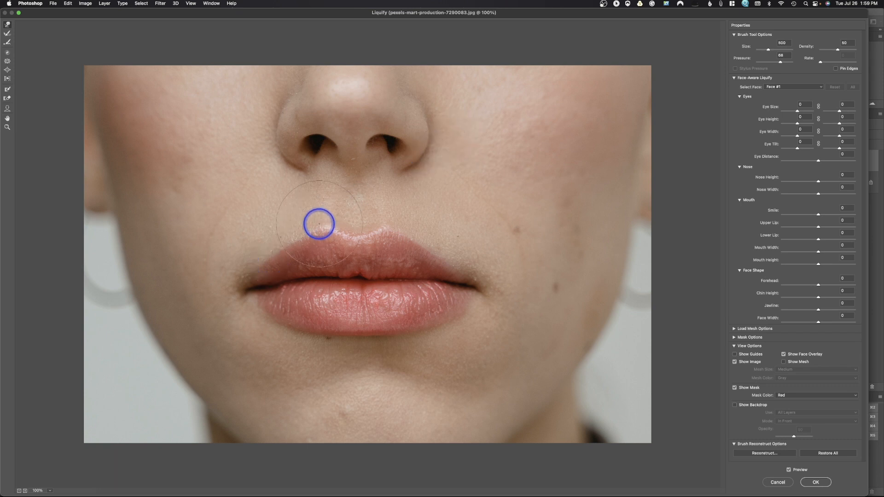
drag(324, 223, 328, 226)
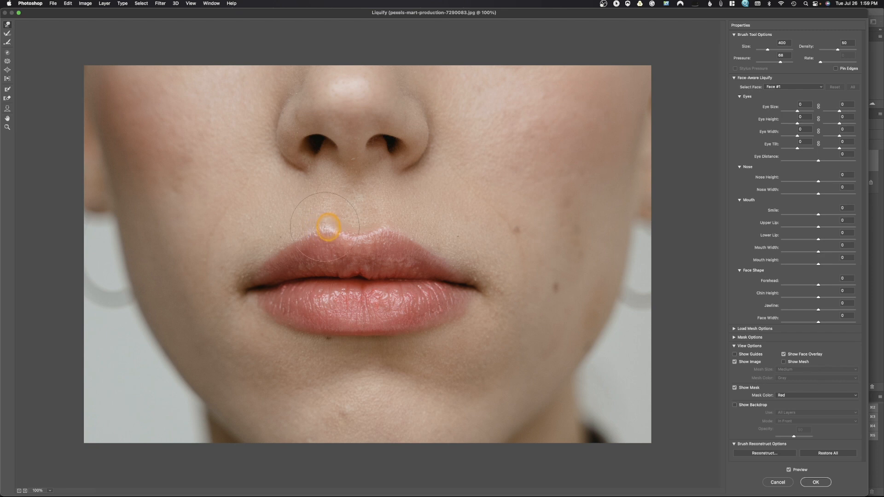
drag(329, 226, 330, 226)
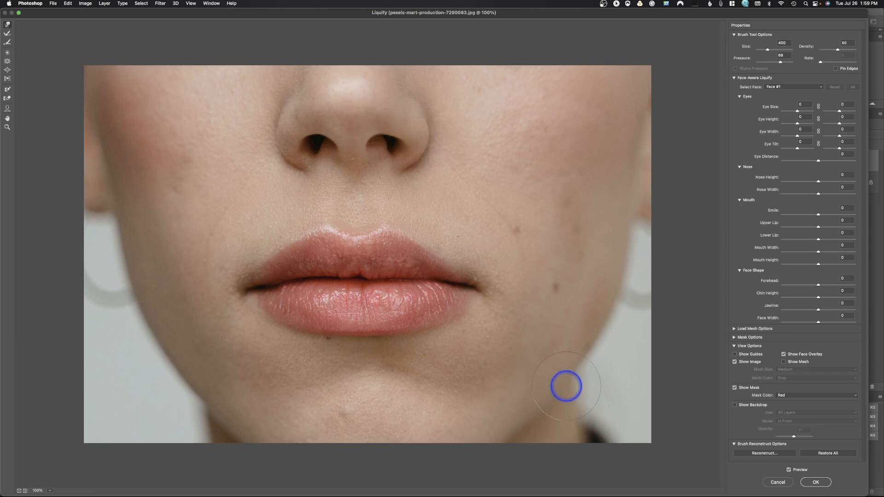
key(bracketleft)
key(bracketleft)
key(bracketright)
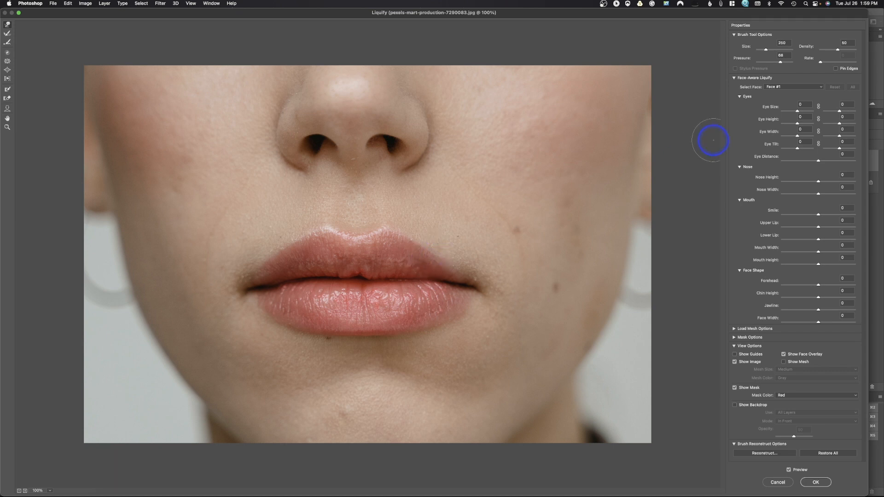
click(813, 482)
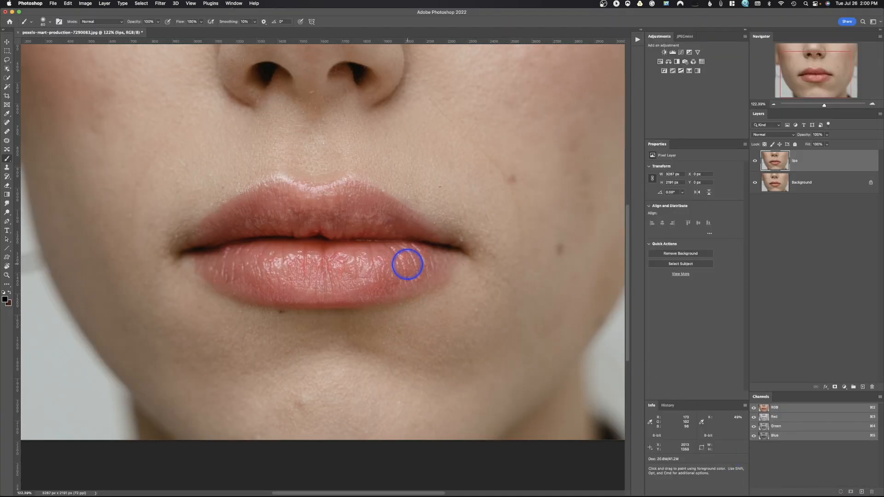
Compare the mouth before and after Liquify by toggling the lips layer's visibility.
click(754, 162)
click(754, 162)
click(754, 162)
click(754, 162)
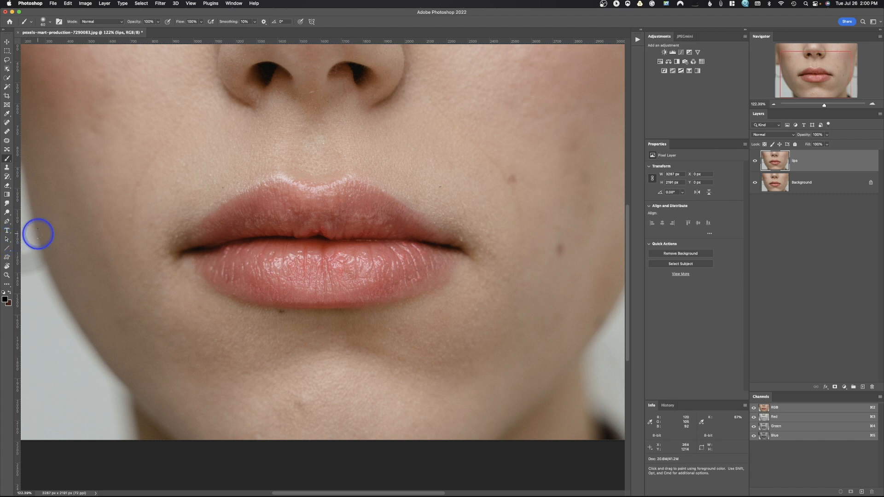
Start a Pen tool path at the left mouth corner, curve it to the upper lip's left peak, and redirect that point's outgoing handle.
key(p)
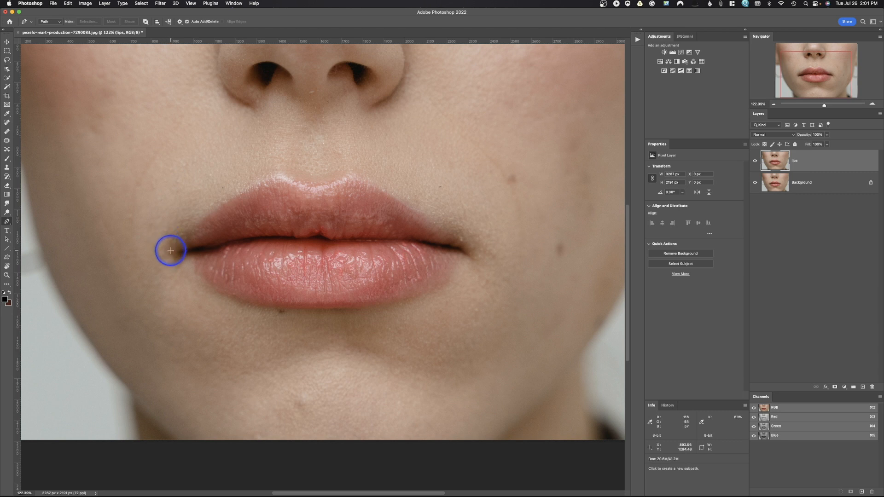
click(170, 251)
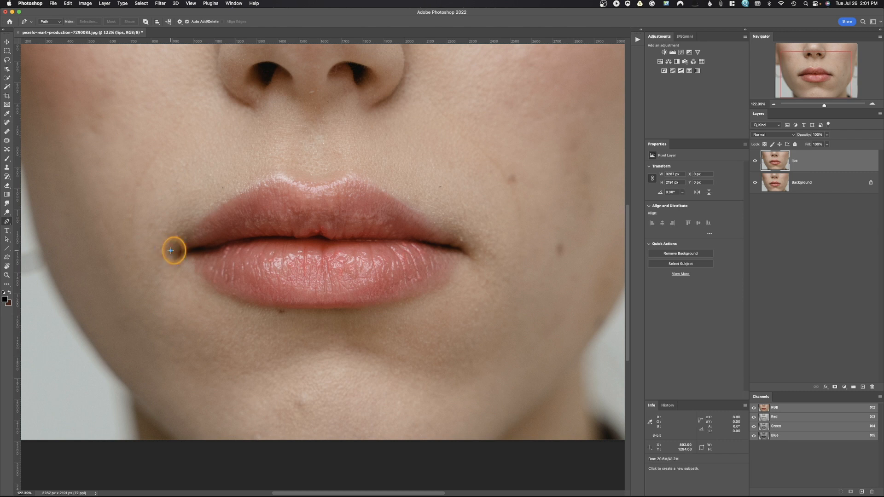
click(275, 176)
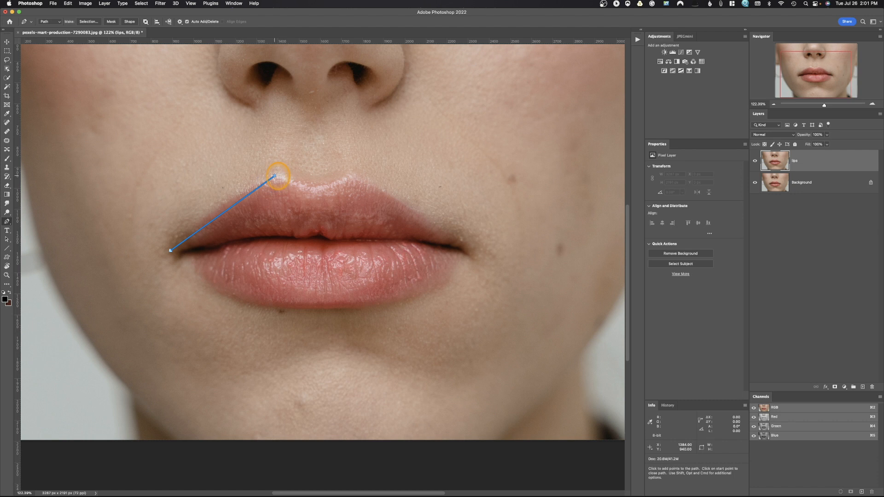
drag(274, 176, 322, 168)
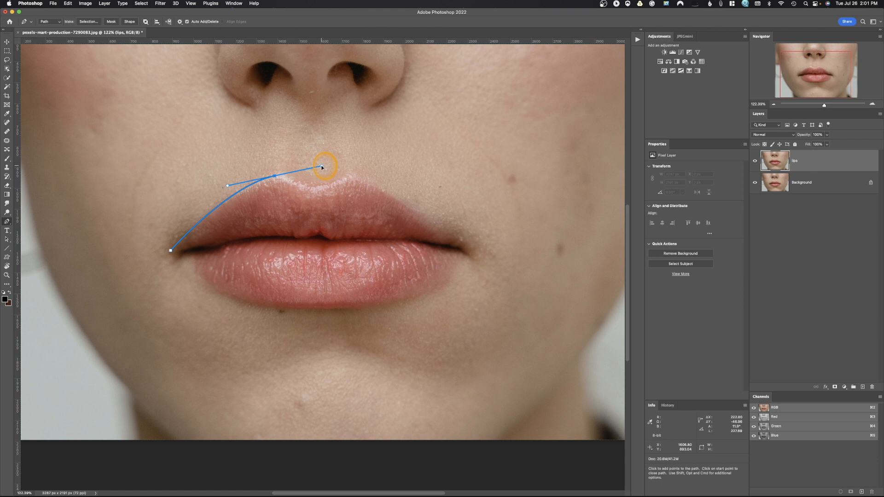
drag(322, 167, 322, 166)
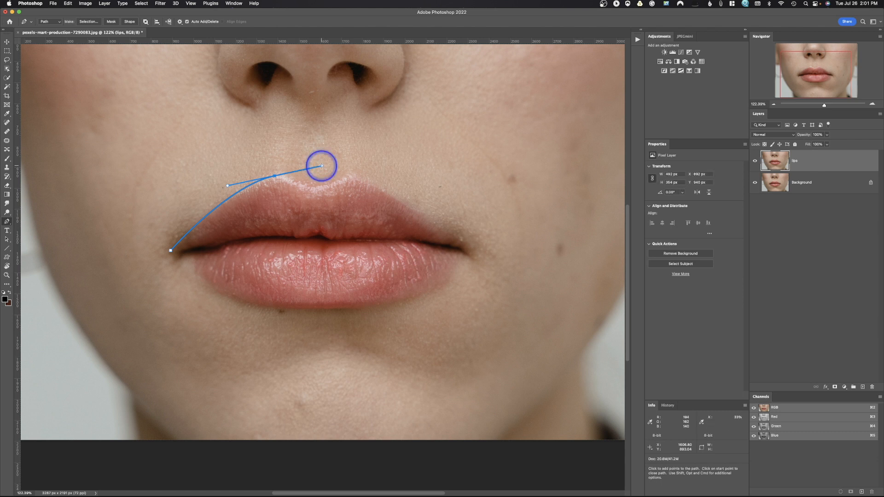
click(275, 176)
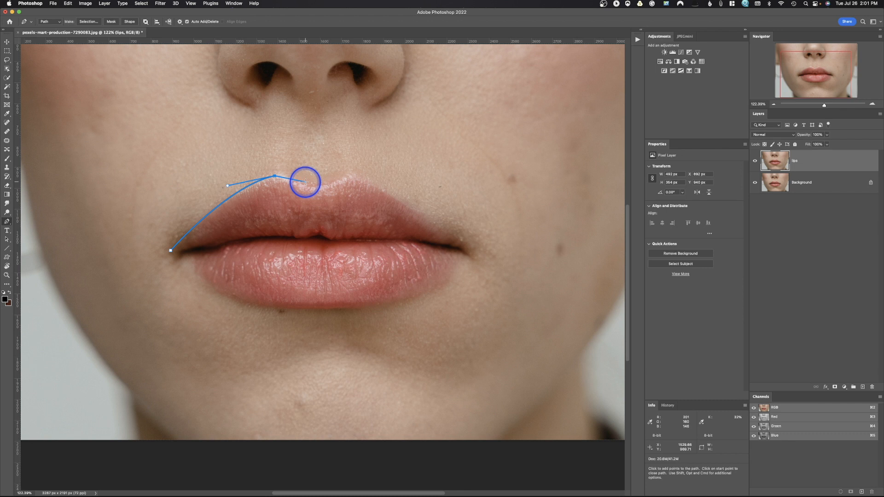
drag(303, 178, 321, 185)
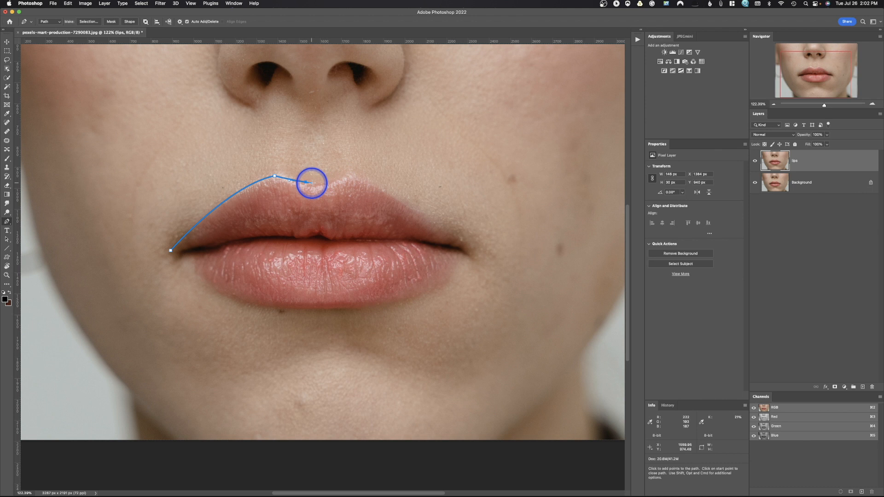
Continue the path through the dip of the Cupid's bow to its right peak, removing that peak's outgoing handle.
click(312, 183)
click(349, 174)
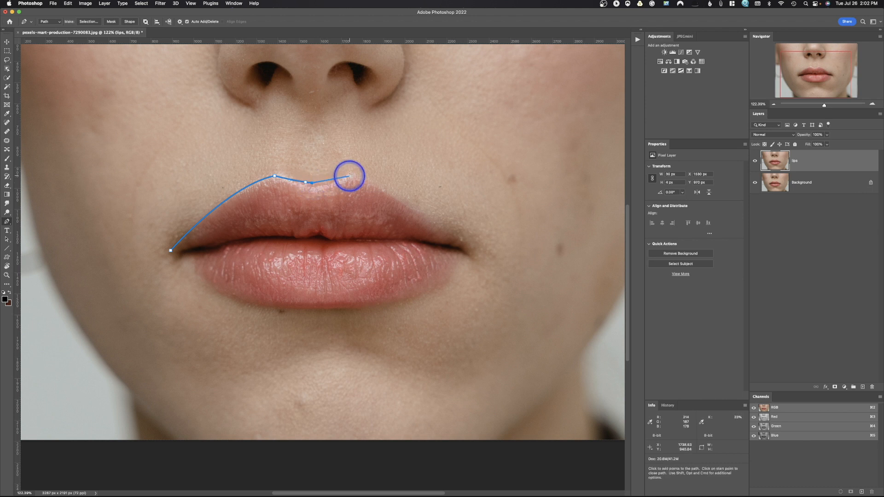
mouse_move(367, 172)
mouse_down()
mouse_move(377, 155)
mouse_move(372, 168)
mouse_up()
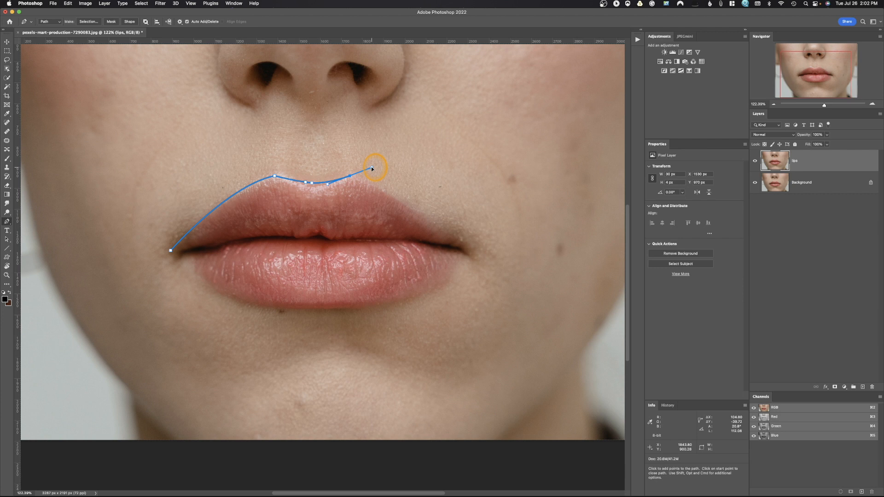
drag(372, 168, 372, 167)
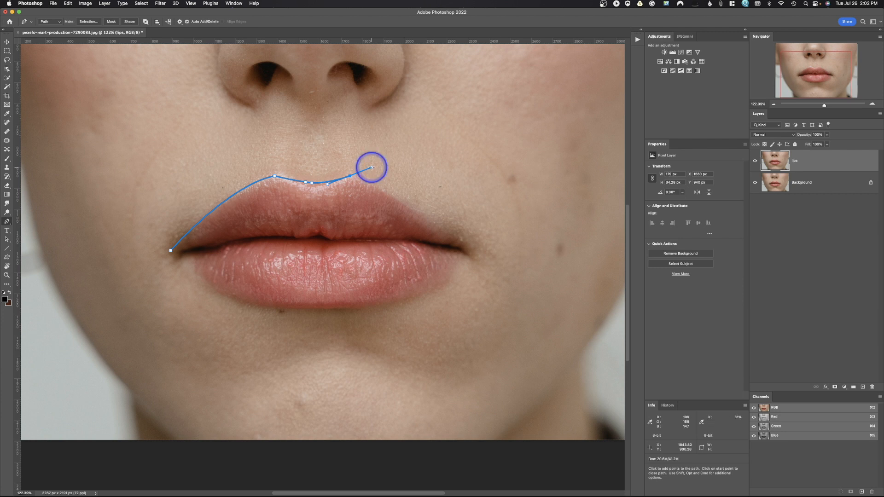
alt+click(350, 176)
Extend the path with curved points around the right mouth corner and along the lower lip's bottom edge.
drag(468, 249, 471, 266)
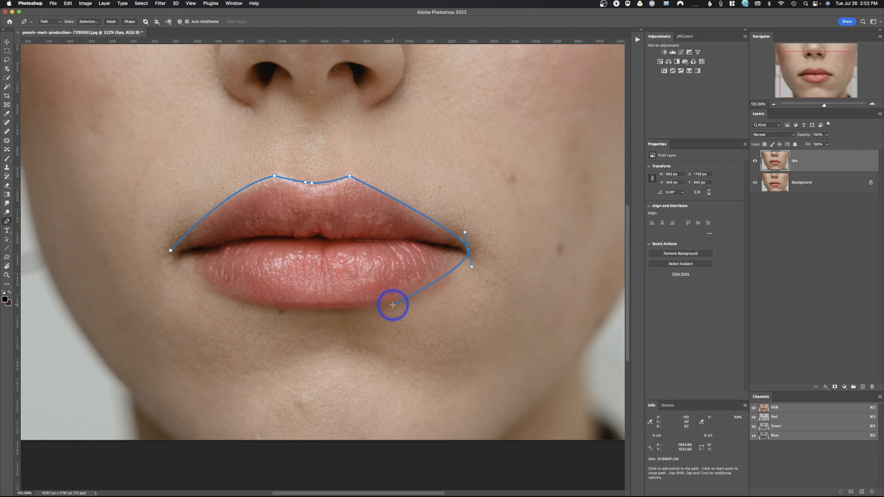
drag(393, 305, 374, 307)
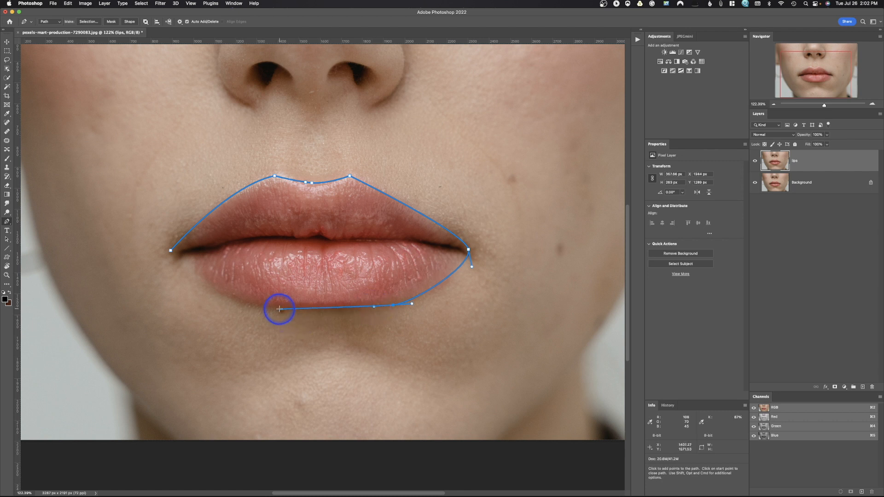
drag(280, 312, 223, 305)
click(171, 251)
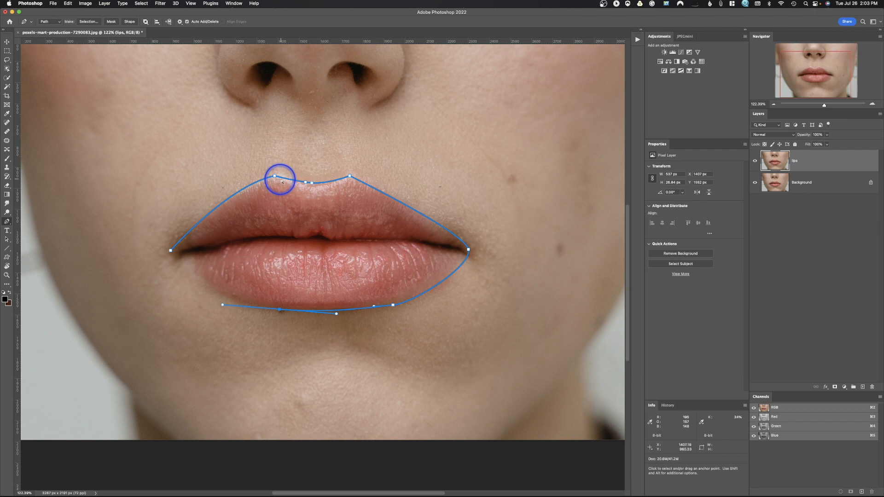
Fine-tune the anchor points on the dip and left peak of the Cupid's bow, and close the path at the left mouth corner.
super+click(304, 183)
drag(304, 183, 306, 185)
click(319, 184)
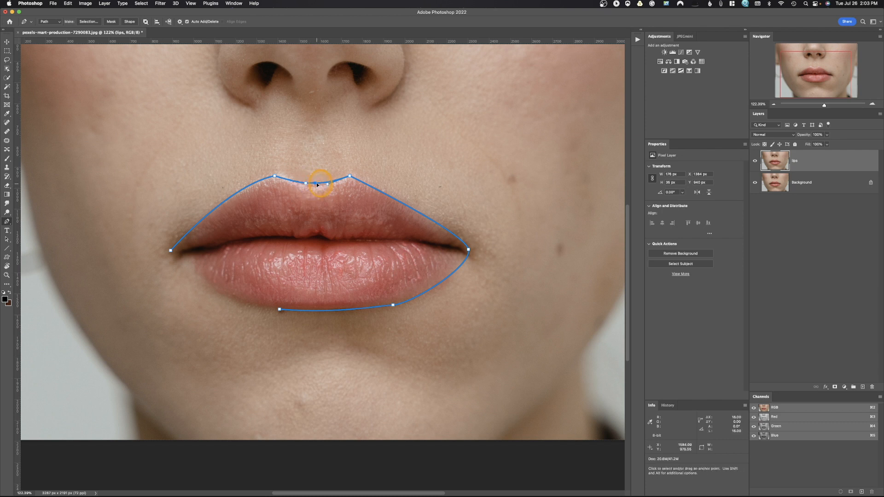
click(310, 183)
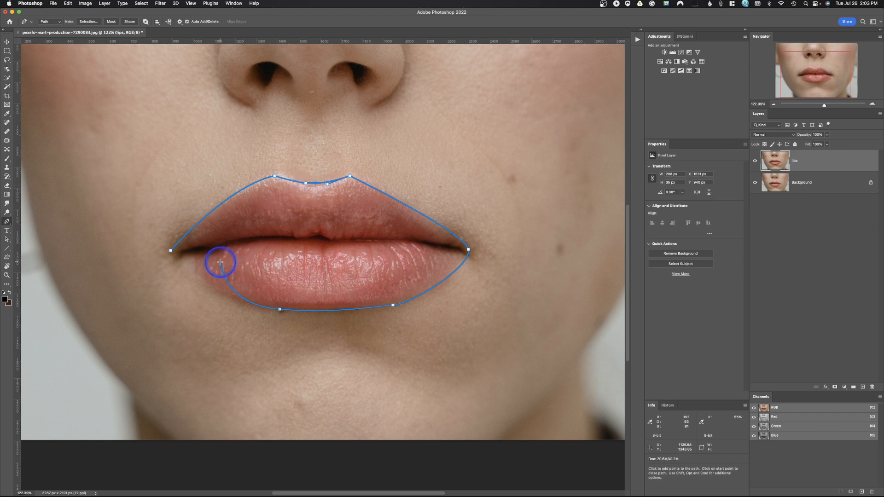
drag(274, 176, 275, 178)
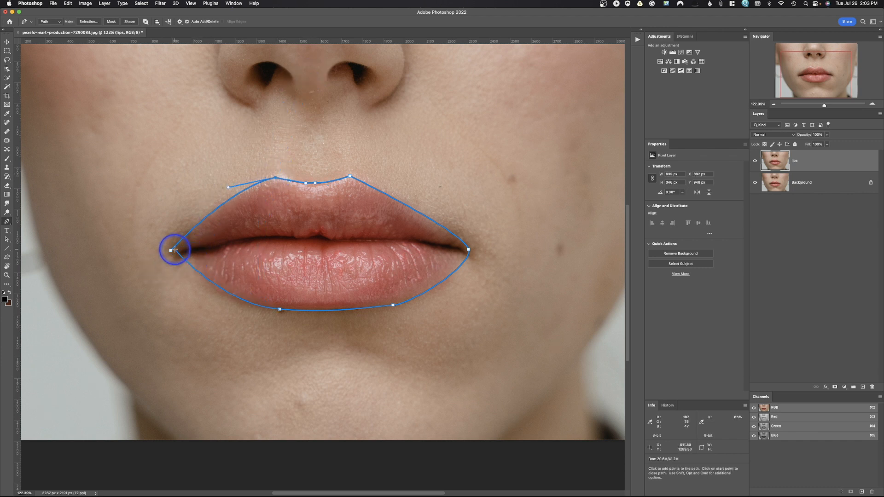
drag(170, 253, 168, 244)
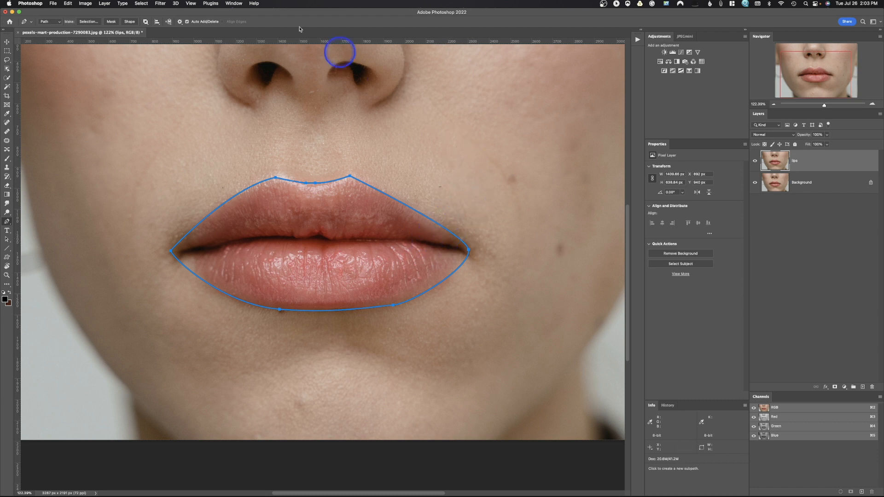
Show the document's paths and save the lip outline work path under the name "lips".
click(233, 3)
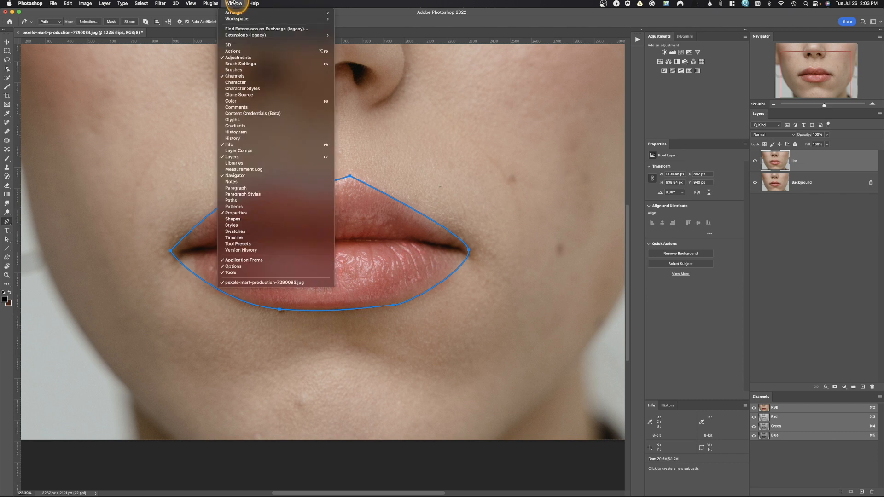
click(232, 199)
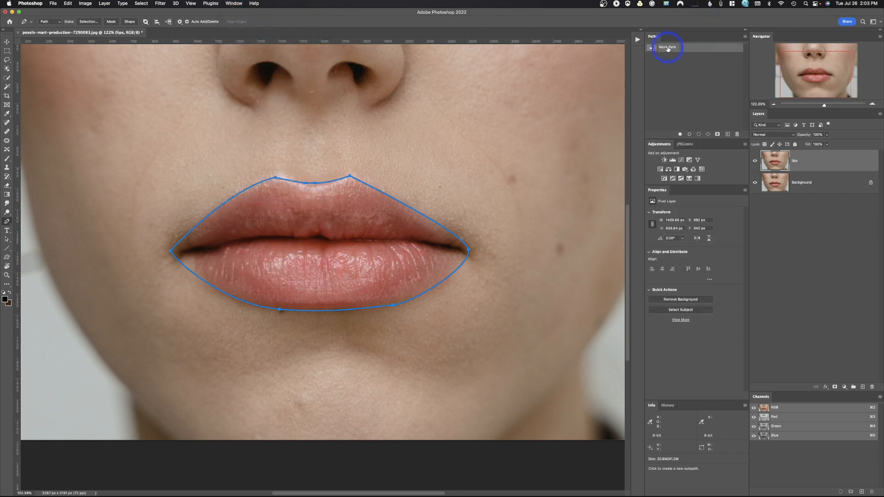
double_click(668, 48)
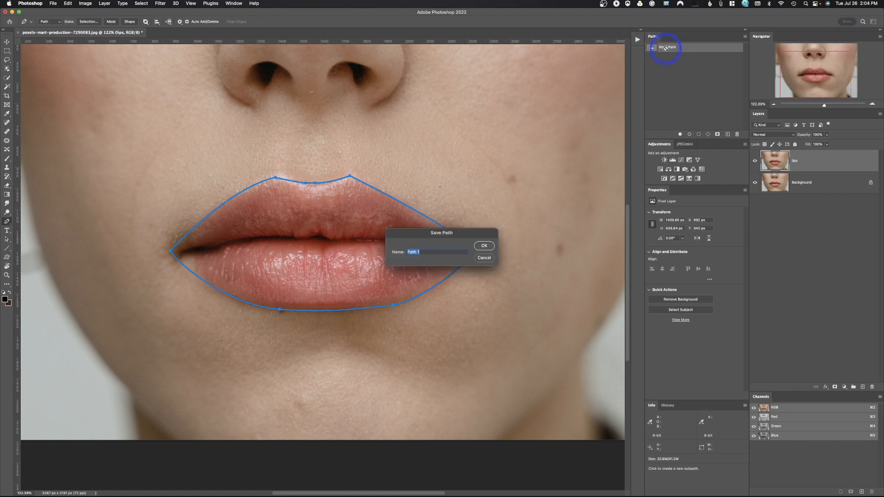
text(lips)
key(Return)
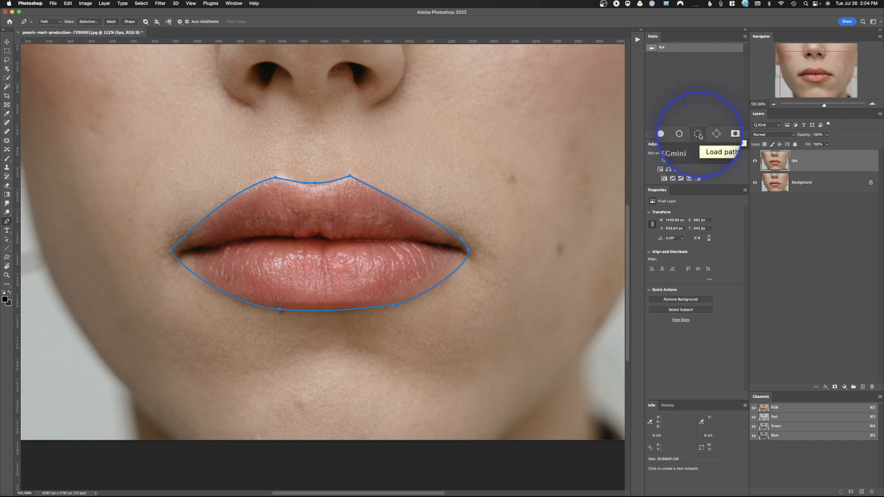
Load the saved lips path as a selection, undo it, and load it as a selection again.
super+click(651, 48)
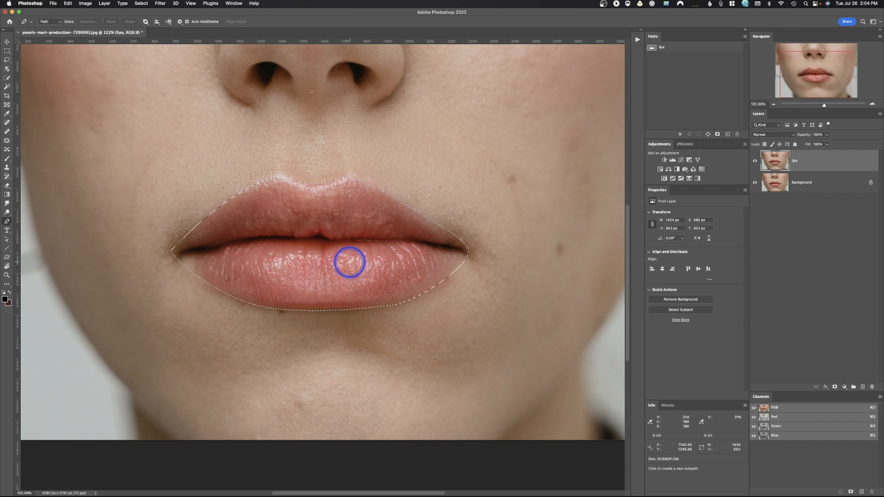
key(super+z)
click(699, 134)
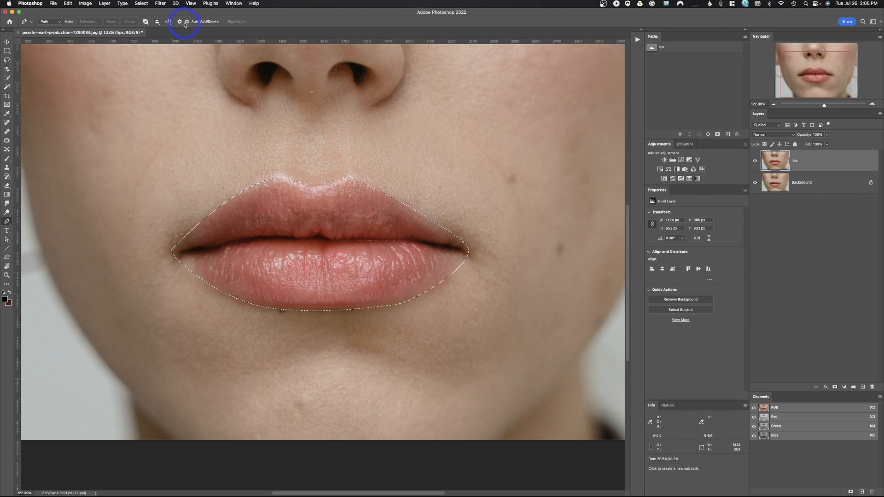
Open the lip selection in Select and Mask and brush away stray areas along the lower edge and the Cupid's bow's right peak.
click(137, 3)
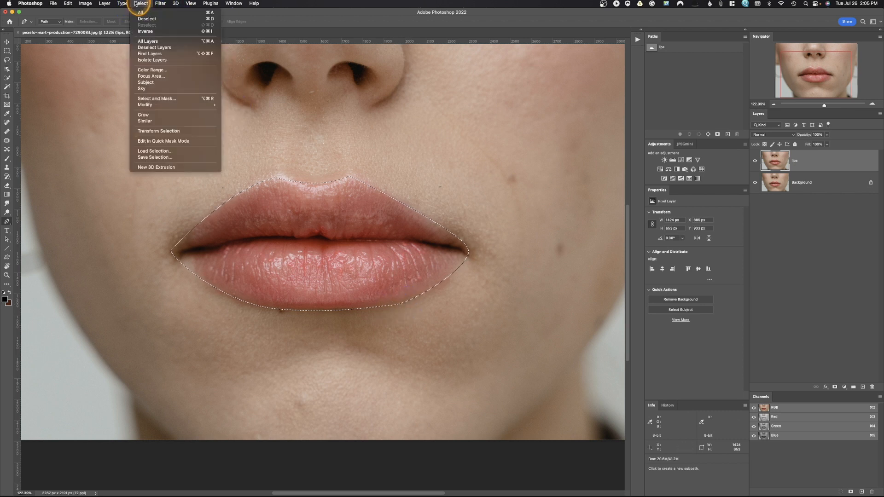
click(154, 100)
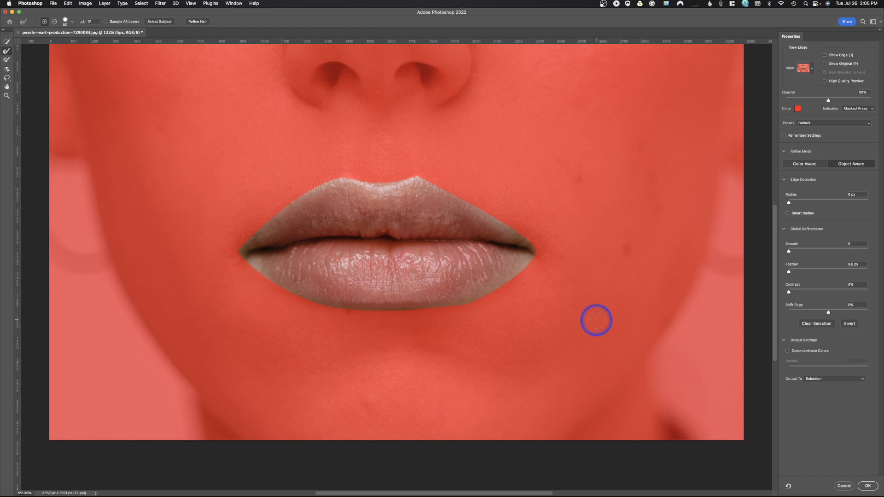
click(7, 60)
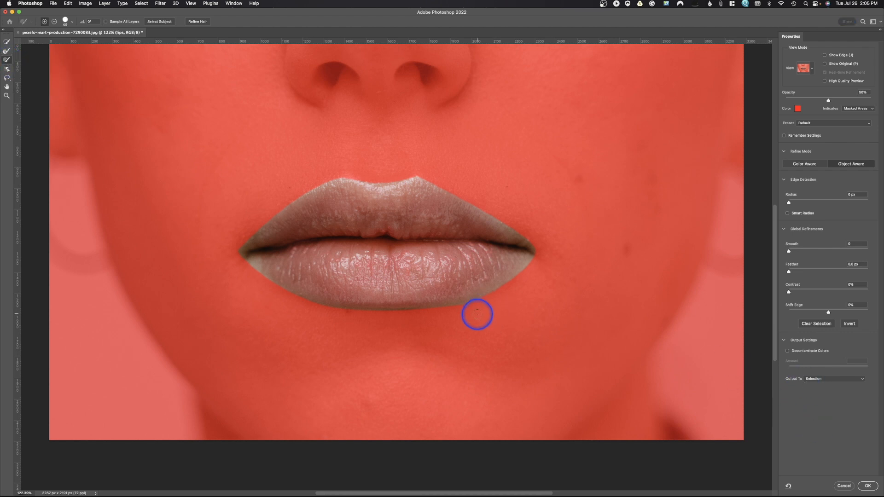
click(54, 23)
click(461, 310)
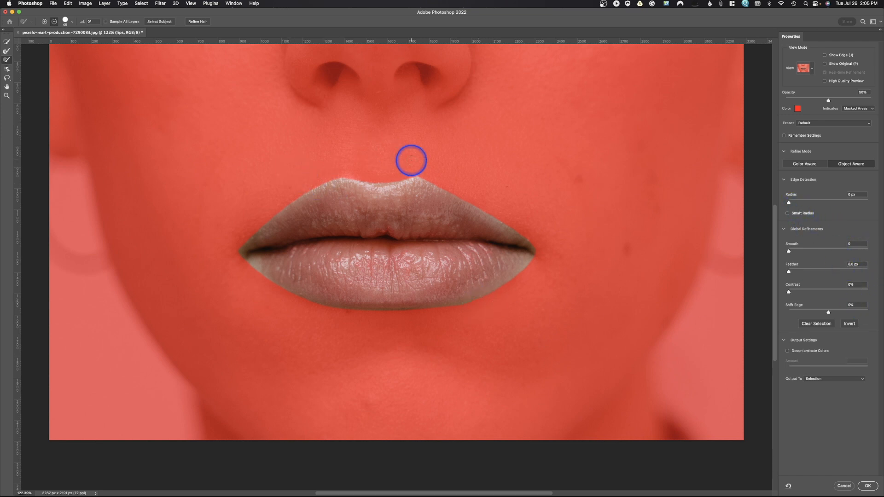
drag(417, 172, 419, 172)
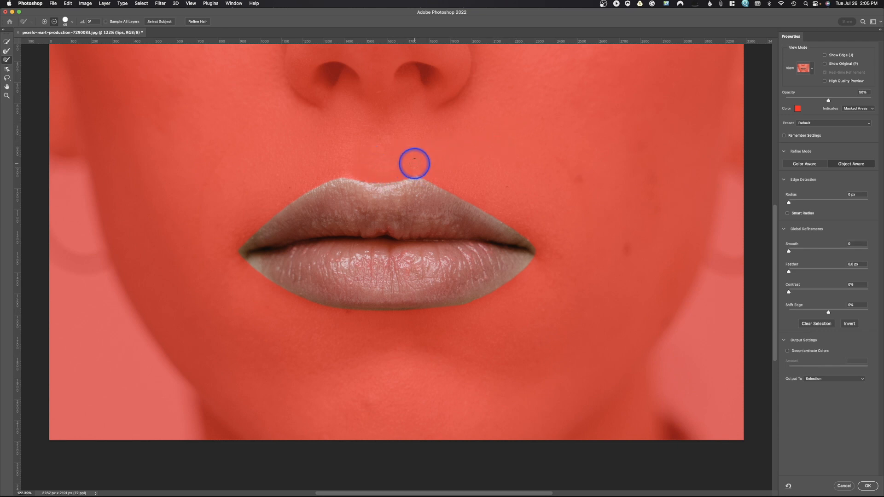
drag(415, 172, 437, 165)
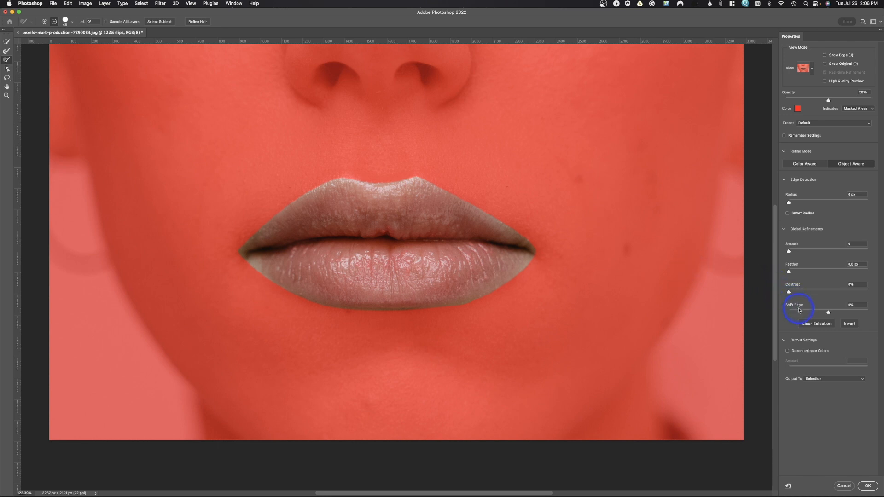
Feather and slightly smooth the edge of the lip selection, and output the result as a selection.
drag(819, 271, 825, 272)
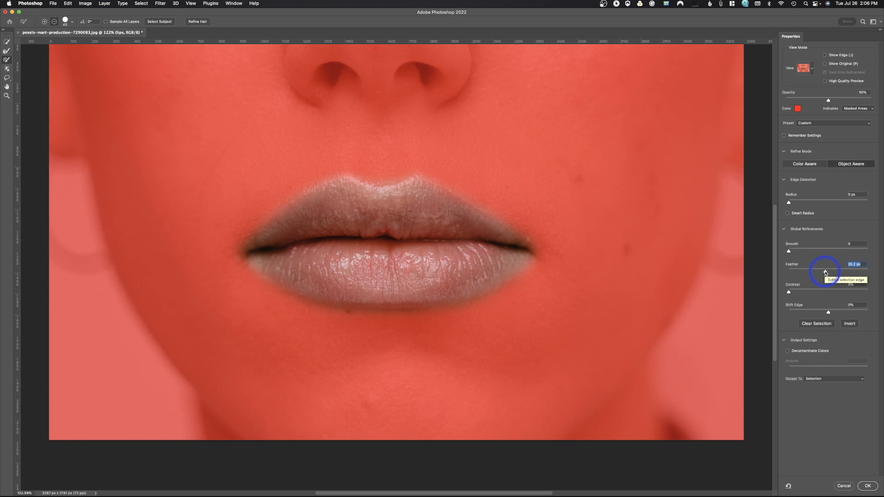
mouse_move(825, 272)
mouse_down()
mouse_move(845, 273)
mouse_move(811, 272)
mouse_move(828, 276)
mouse_up()
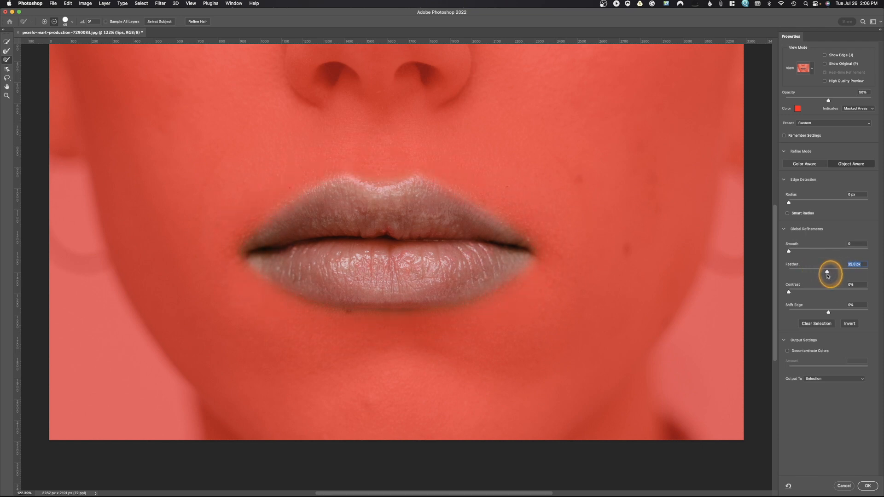
drag(789, 252, 801, 256)
click(799, 254)
click(868, 487)
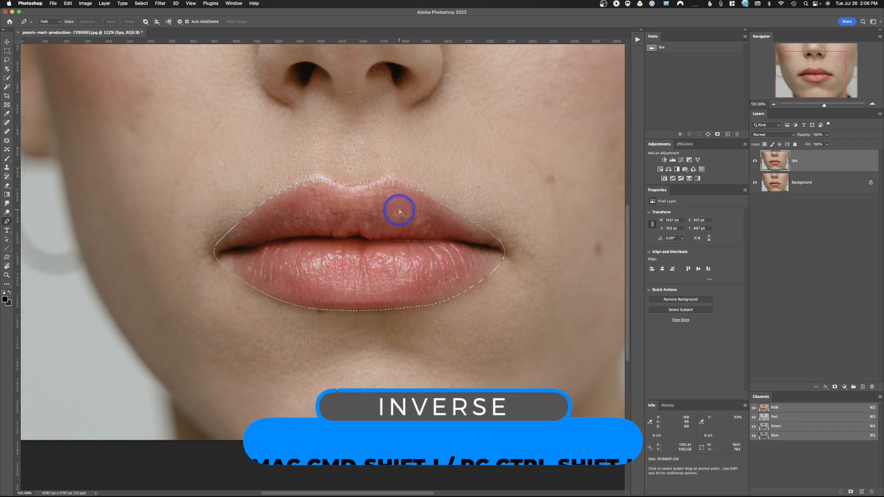
Invert the selection to cover the skin around the lips and add a new layer named "outside lips".
key(super+shift+i)
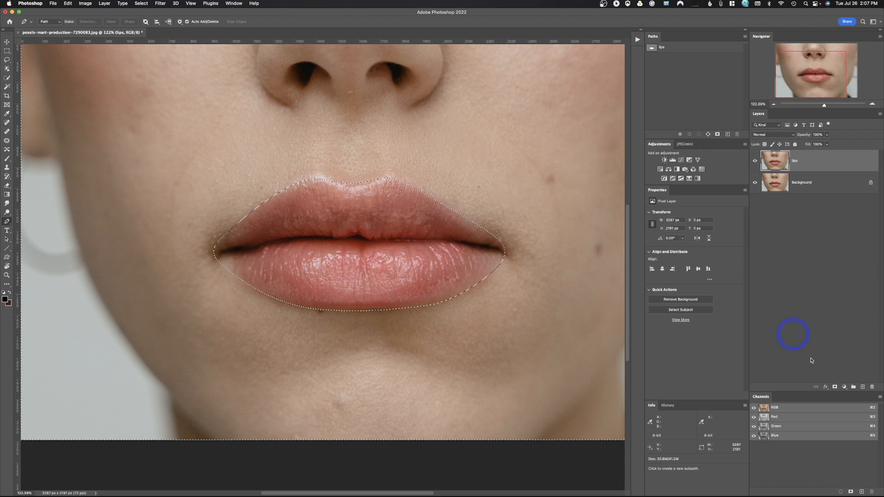
click(864, 388)
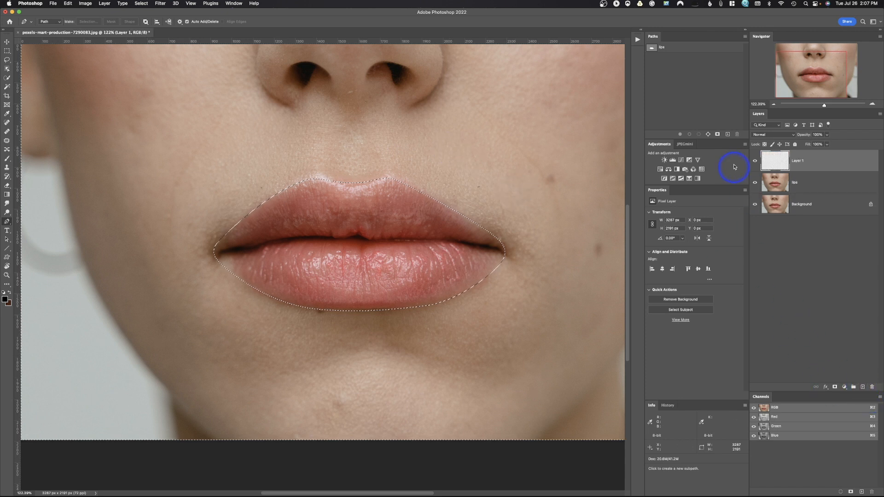
double_click(799, 163)
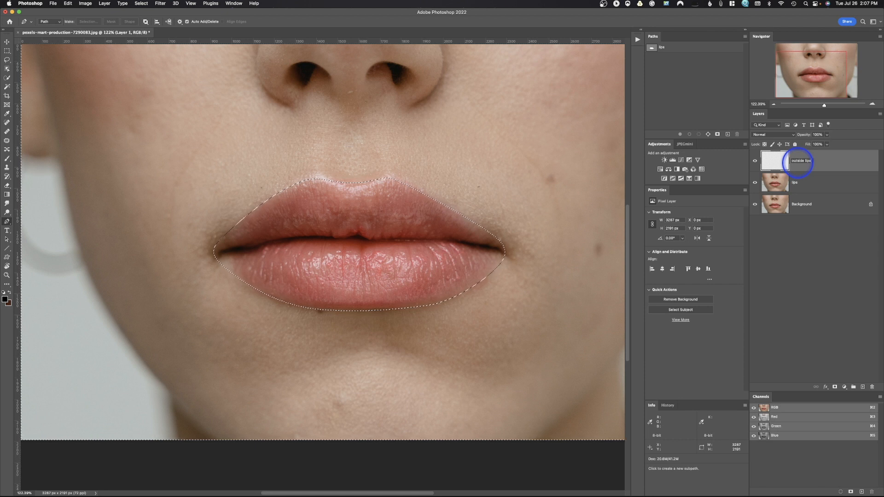
click(799, 168)
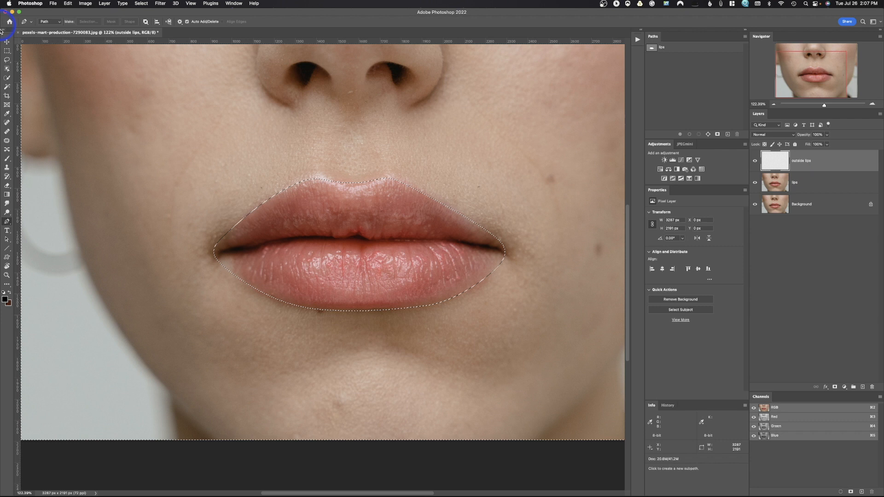
Clone Stamp clean skin along the outer lip contour above the upper lip and beneath the lower lip.
click(7, 168)
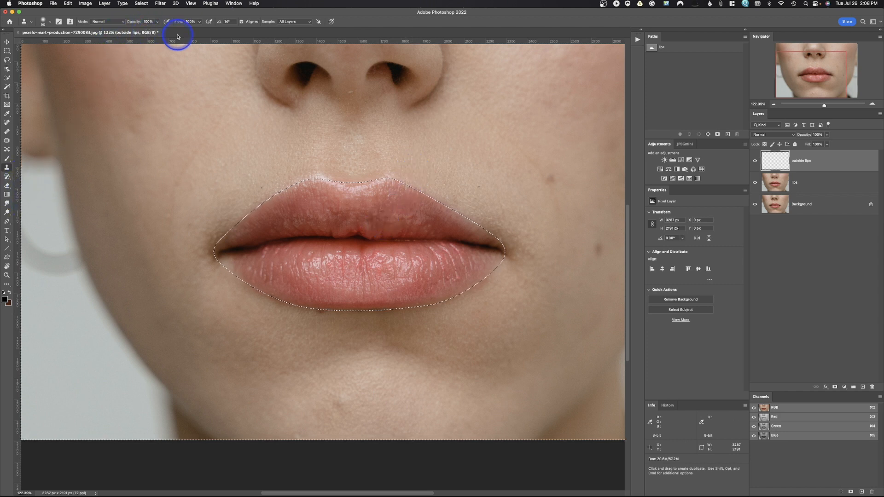
alt+click(405, 167)
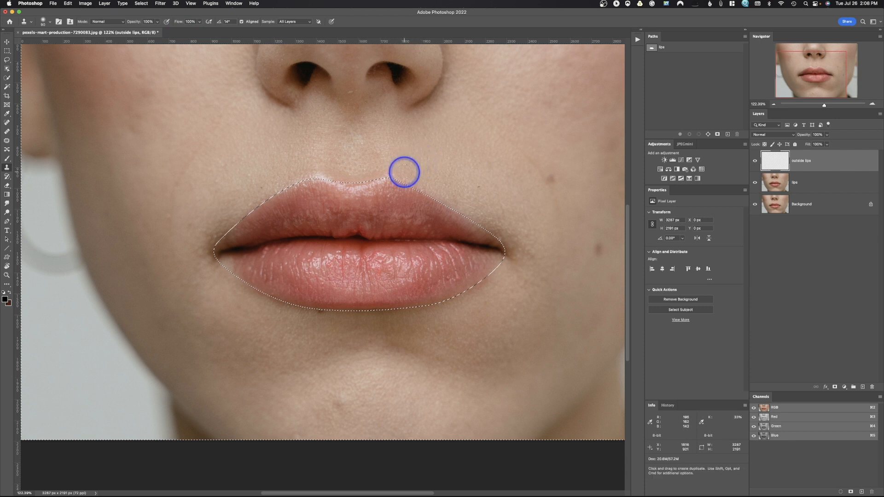
drag(403, 178, 462, 201)
alt+click(436, 159)
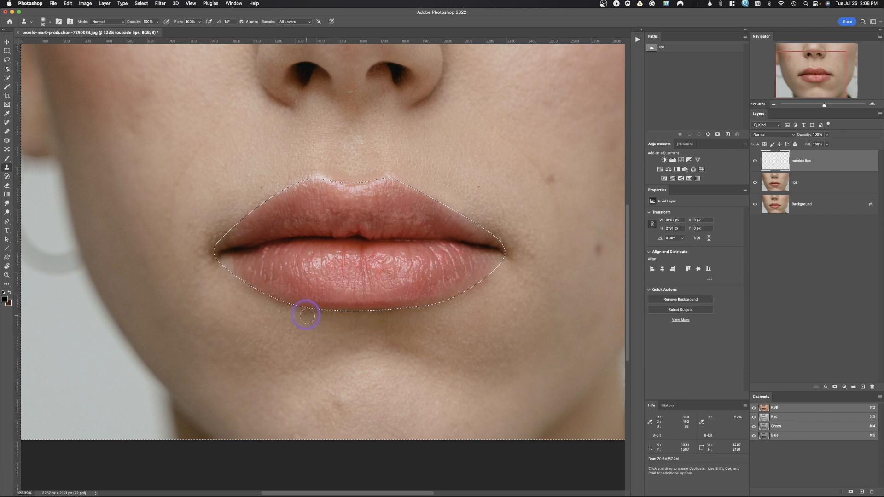
alt+click(290, 313)
drag(312, 313, 315, 314)
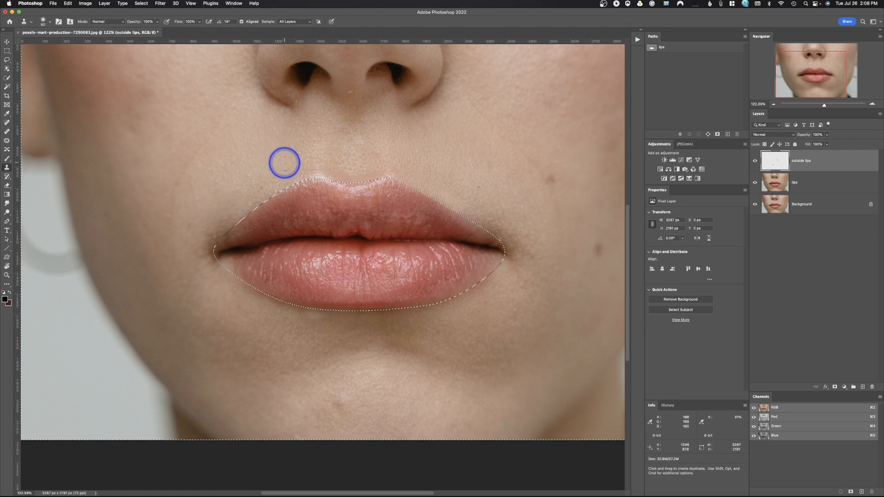
drag(268, 173, 274, 175)
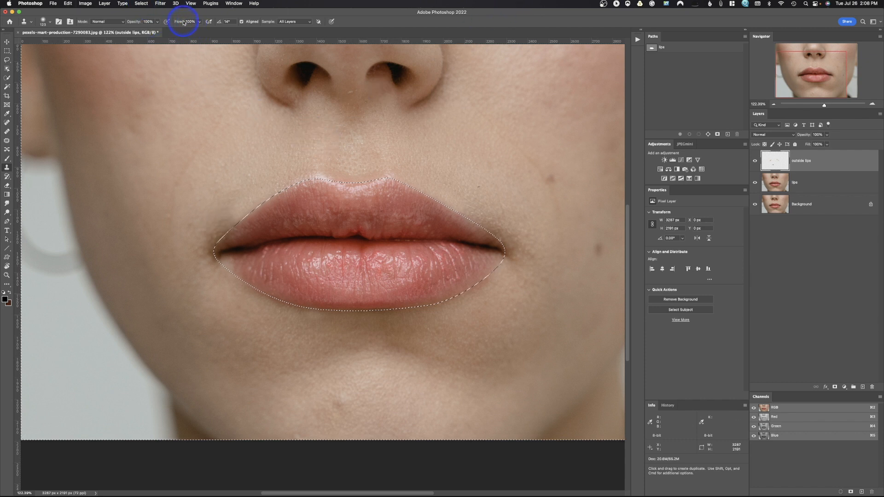
Clone skin over the shadow at the left mouth corner at 40% opacity and below the right corner at about 86%.
drag(134, 21, 113, 21)
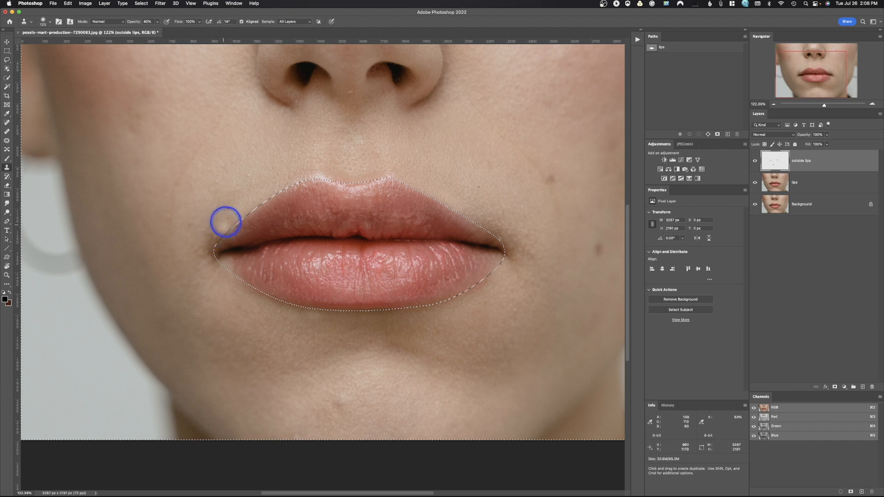
alt+click(249, 195)
drag(240, 209, 213, 232)
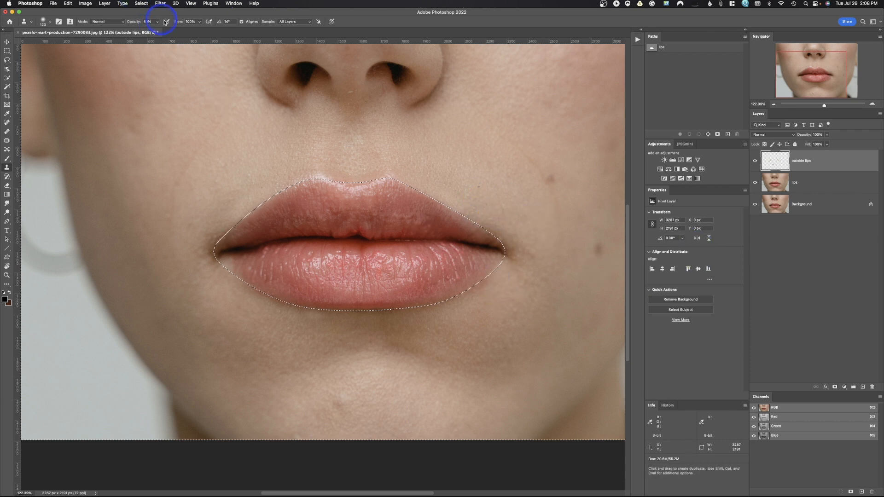
drag(135, 22, 155, 25)
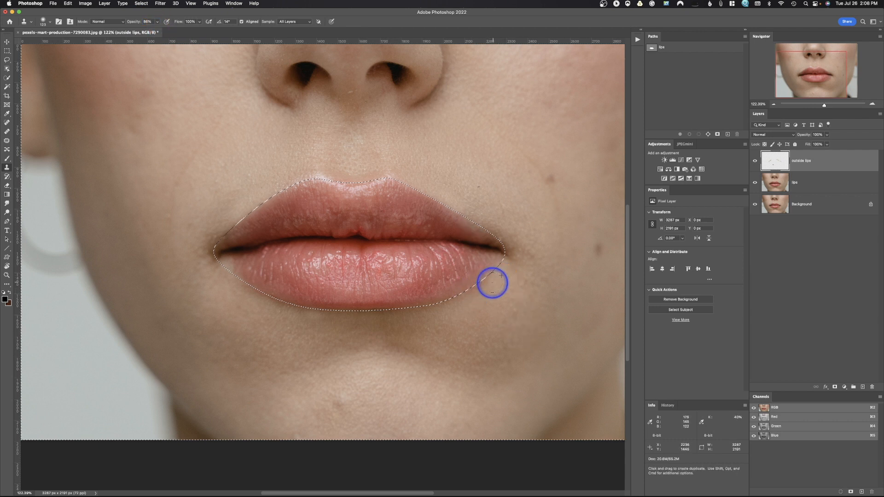
alt+click(479, 306)
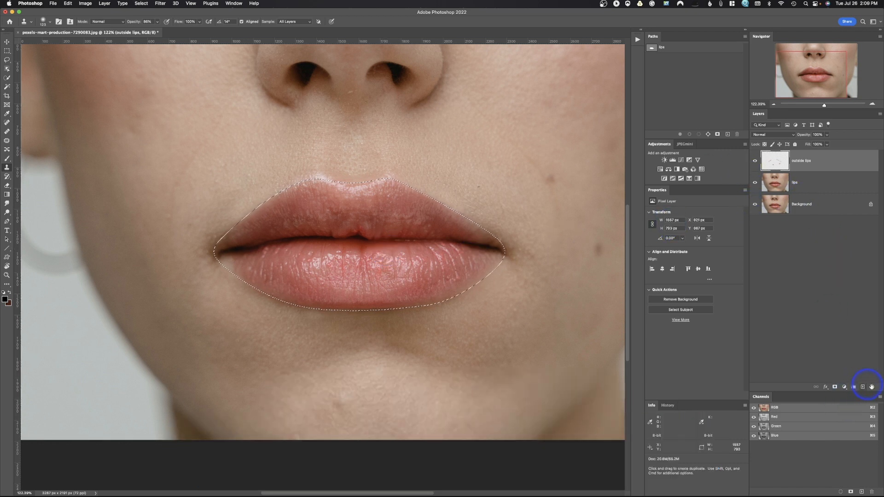
Invert the selection back to the lips and add a new layer named "retouch lips".
click(864, 387)
double_click(797, 161)
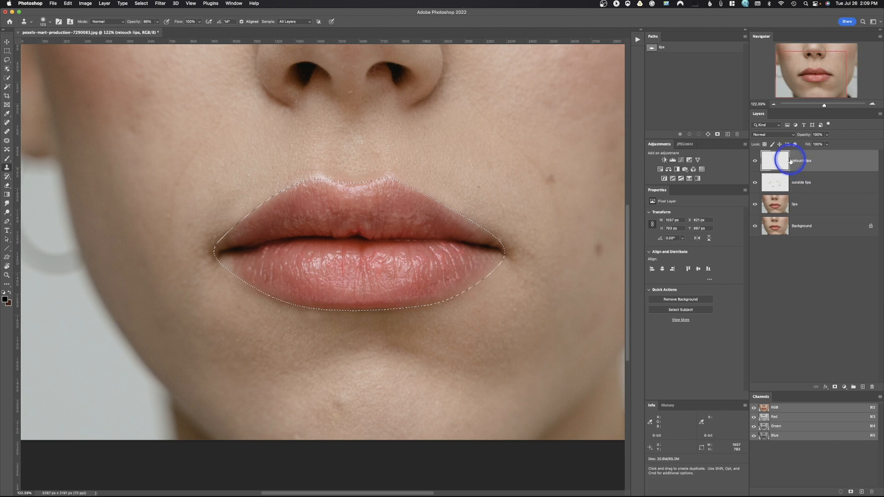
Heal the dry lines and uneven texture across the upper lip with the Healing Brush on the "retouch lips" layer.
key(super+plus)
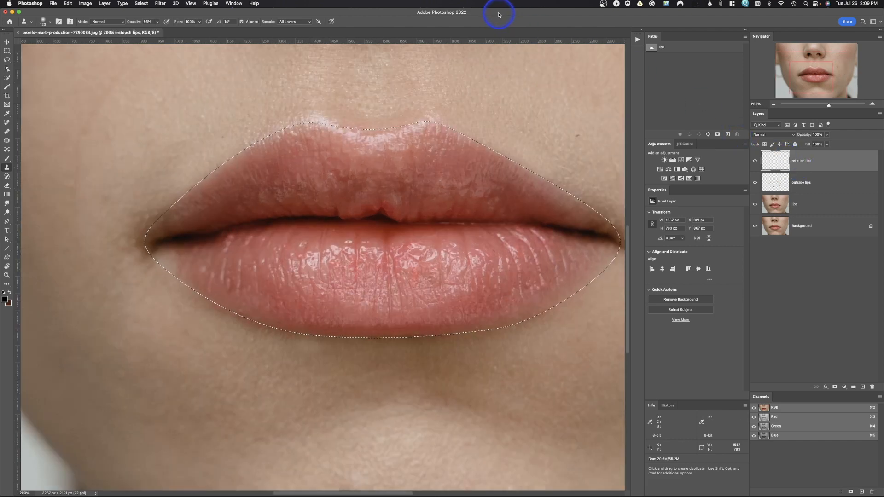
scroll(396, 239, right, 5)
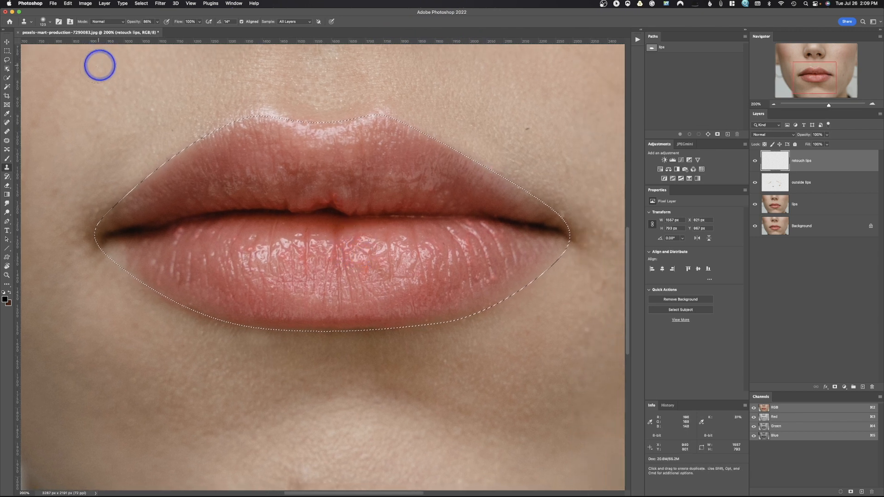
click(7, 132)
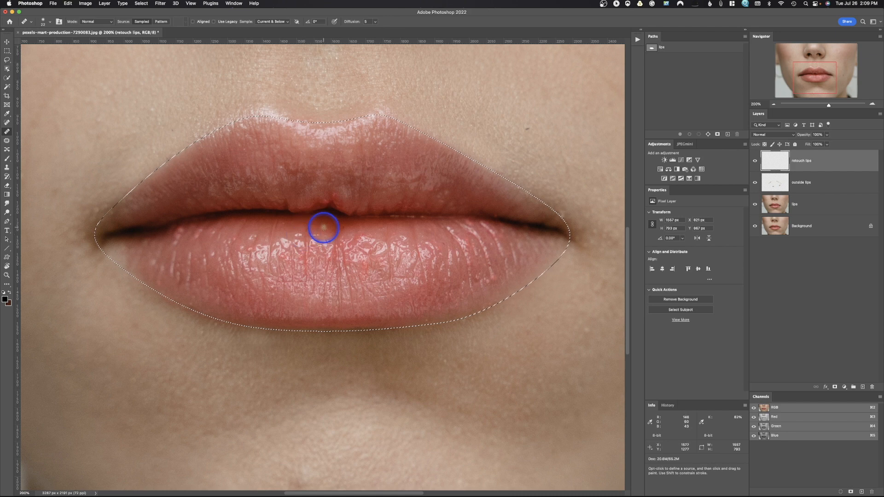
click(355, 190)
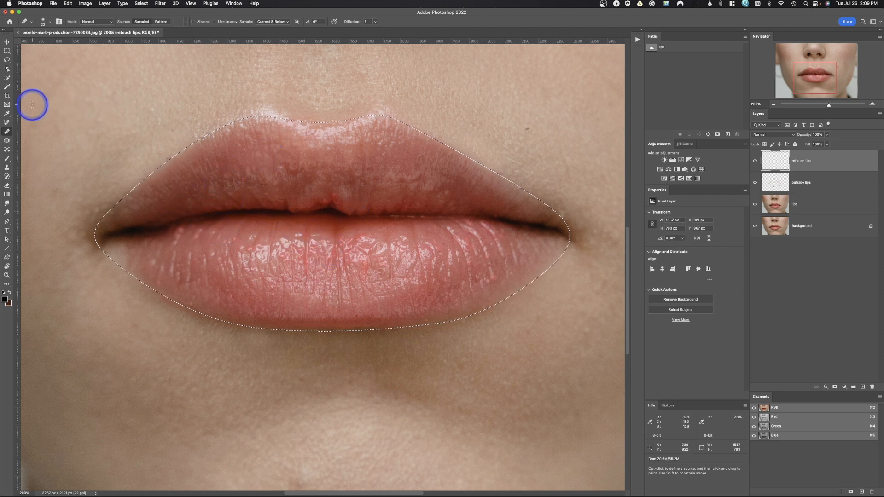
click(282, 167)
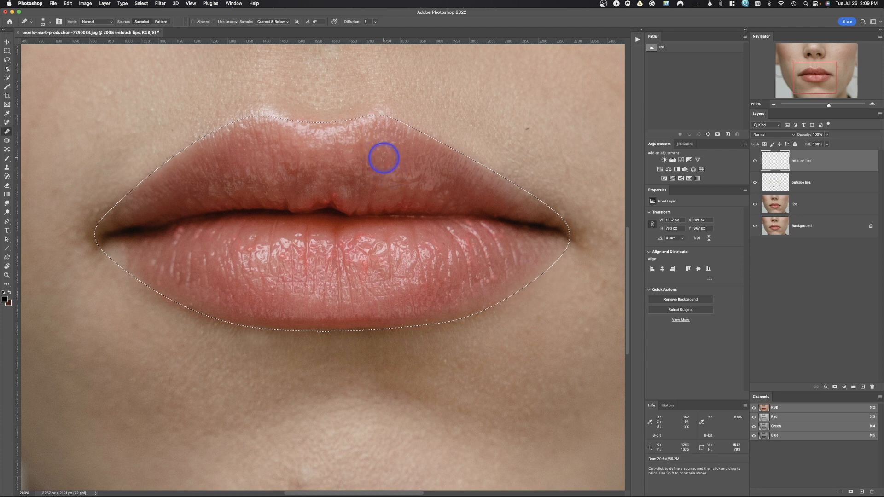
click(304, 152)
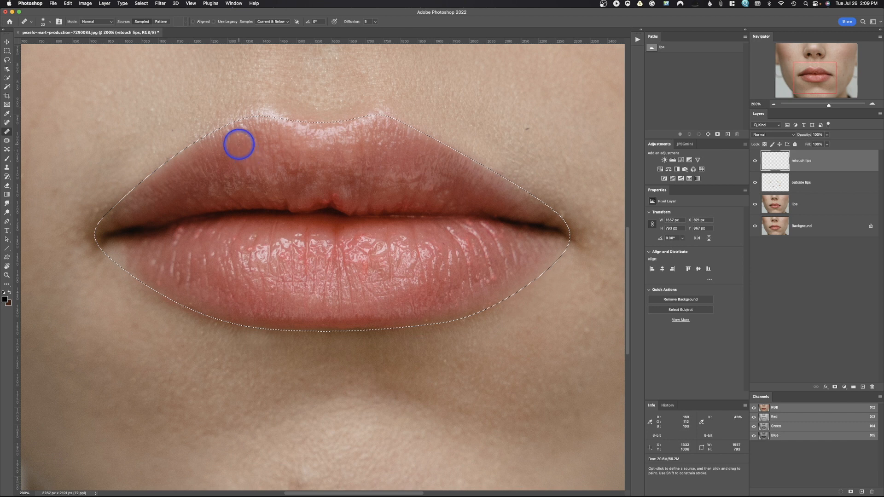
click(430, 183)
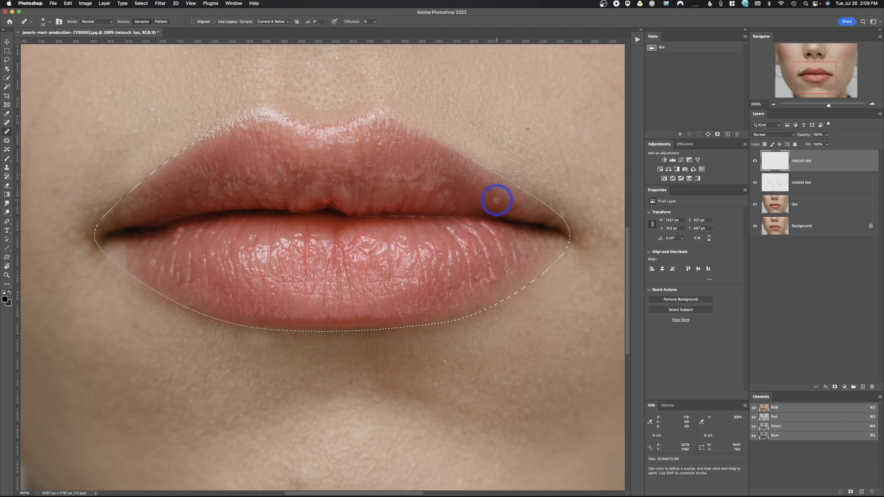
Heal the blemishes along the lower edge and middle of the upper lip from nearby clean lip texture.
click(387, 199)
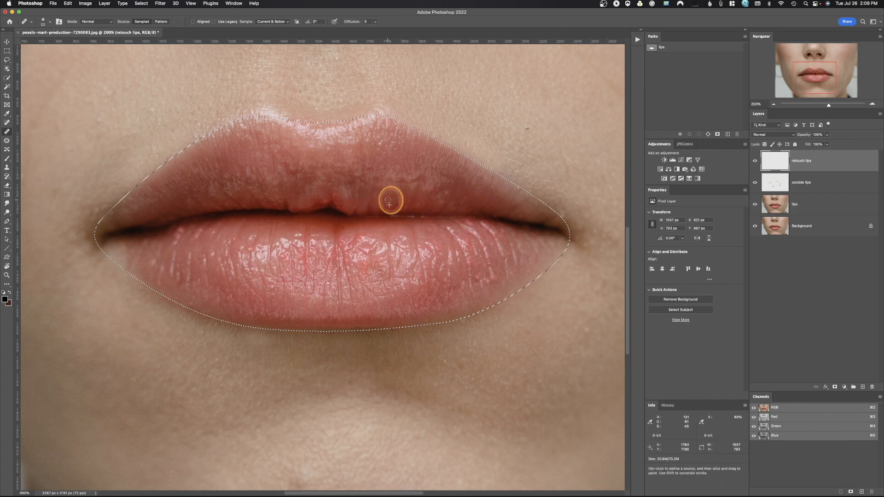
click(340, 205)
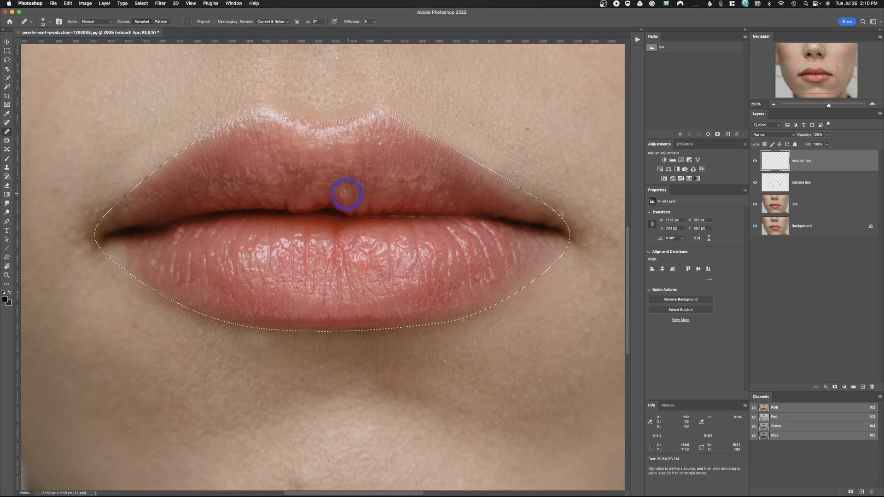
click(317, 190)
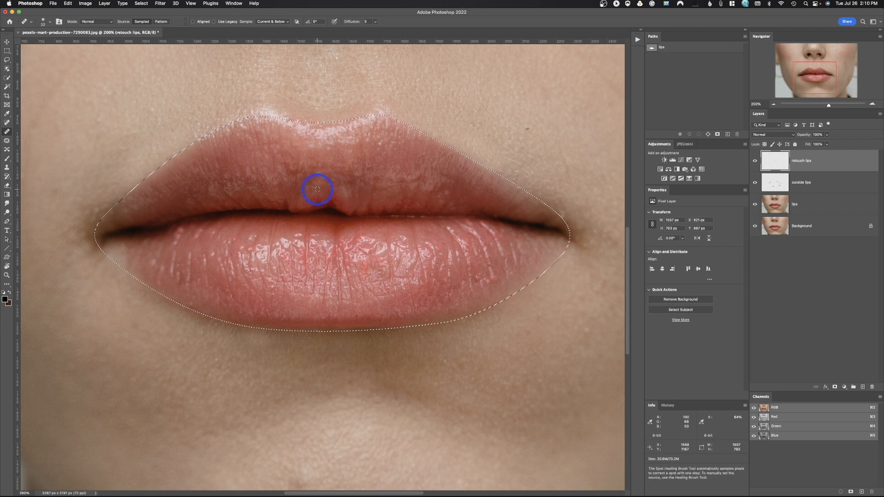
alt+click(317, 192)
click(316, 186)
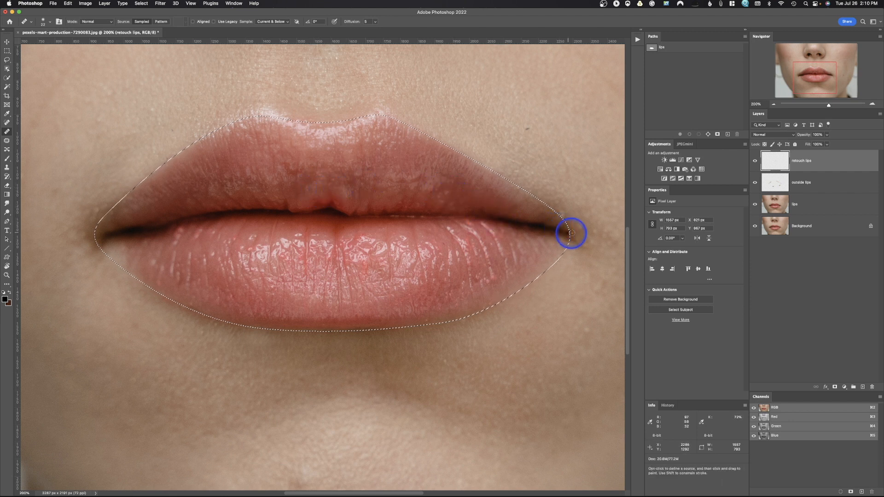
Sample clean texture and heal the creases and bright streaks on the right side of the lower lip.
drag(359, 264, 364, 265)
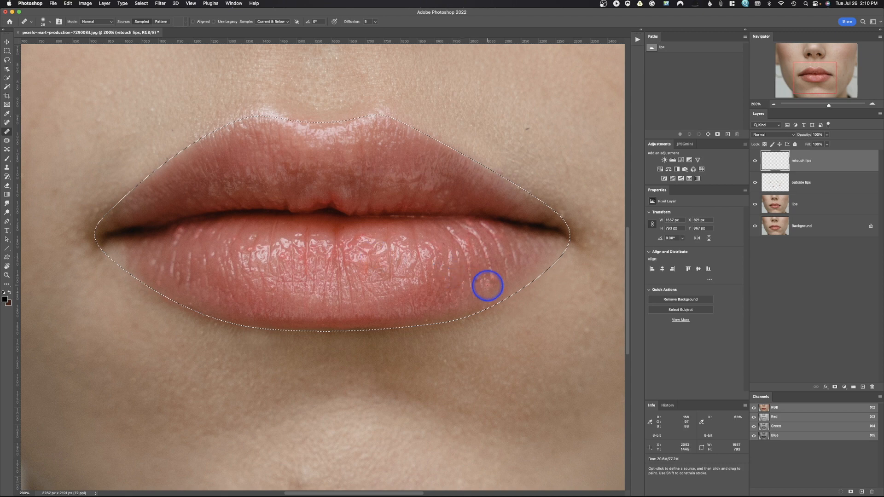
alt+click(487, 270)
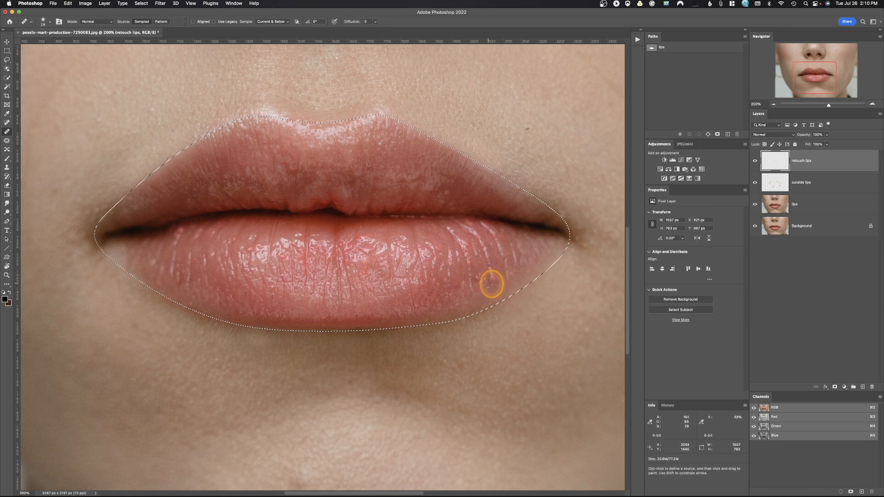
mouse_move(499, 281)
mouse_down()
mouse_move(485, 254)
mouse_move(432, 237)
mouse_move(447, 243)
mouse_move(439, 247)
mouse_move(464, 236)
mouse_up()
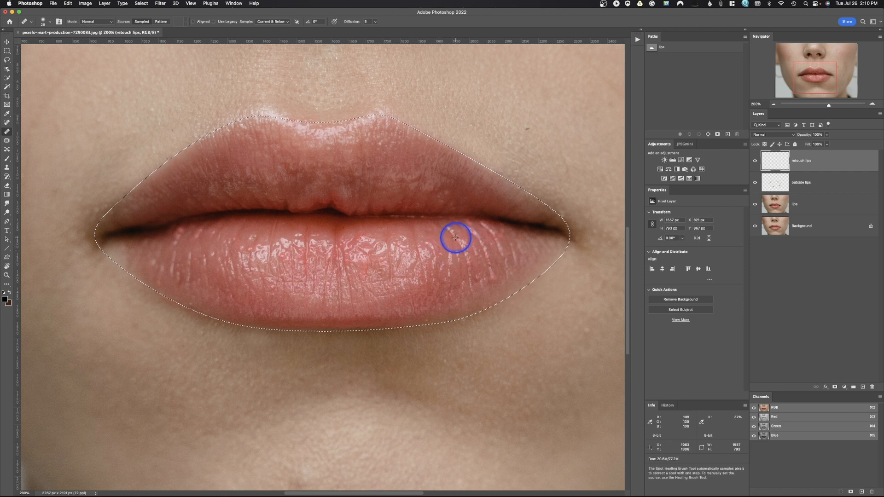
alt+click(444, 241)
alt+click(441, 244)
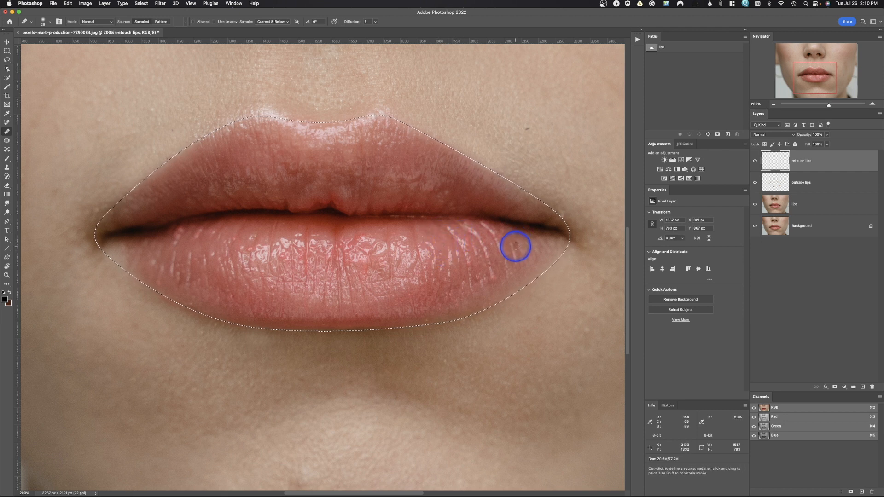
alt+click(494, 236)
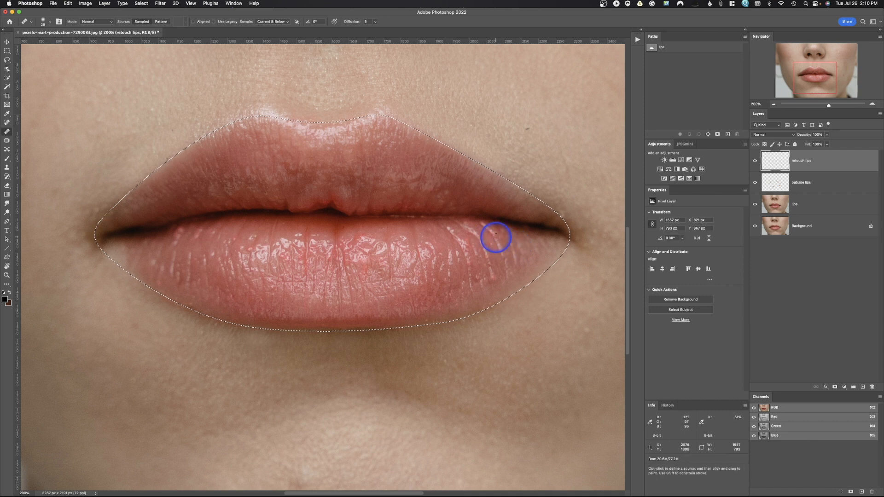
alt+click(503, 238)
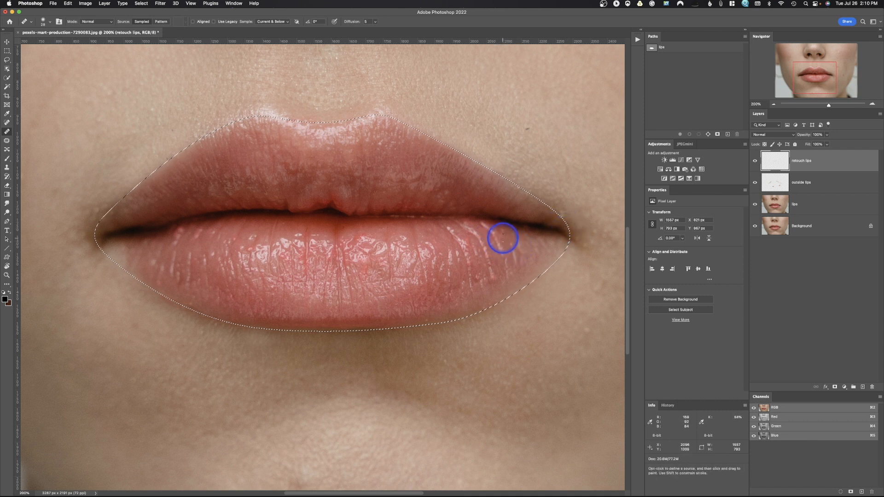
Heal the spots in the middle of the lower lip and along its bottom edge toward the right.
alt+click(380, 271)
alt+click(344, 239)
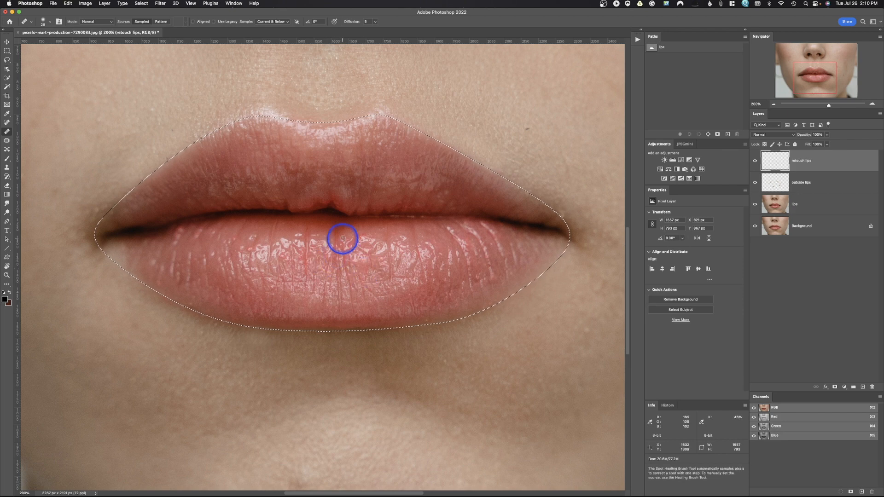
alt+click(266, 240)
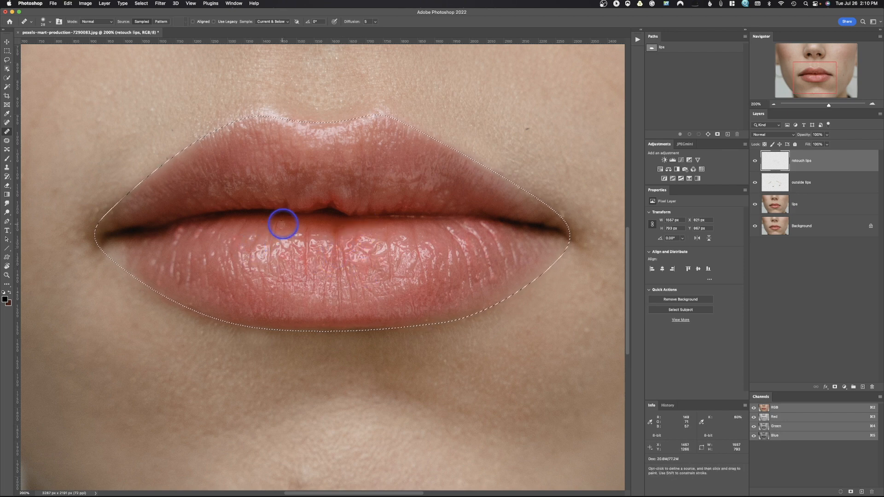
alt+click(327, 325)
alt+click(438, 319)
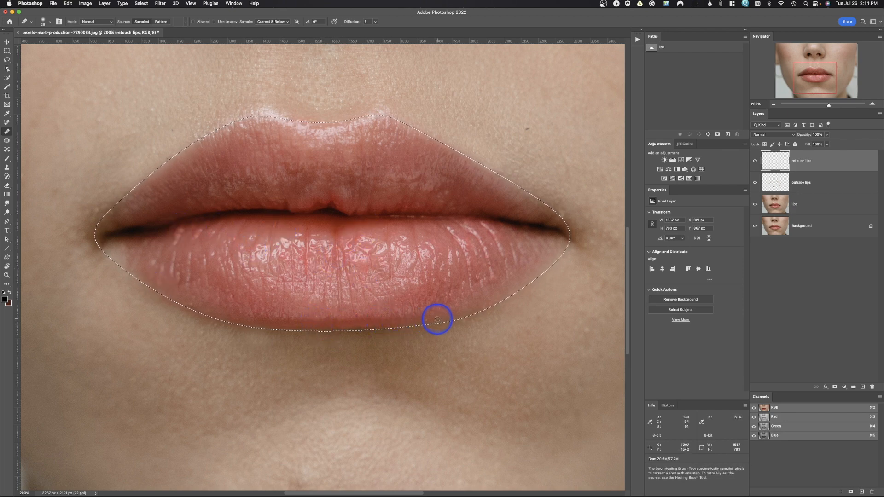
click(426, 321)
alt+click(458, 310)
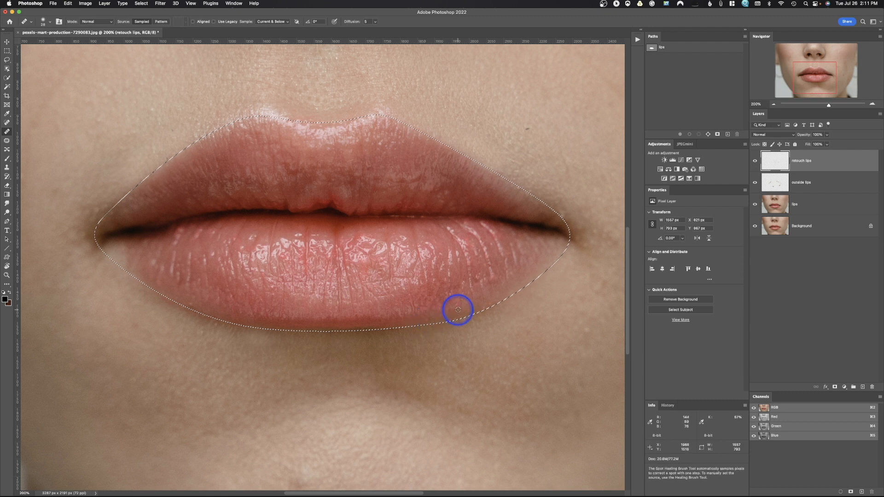
click(456, 305)
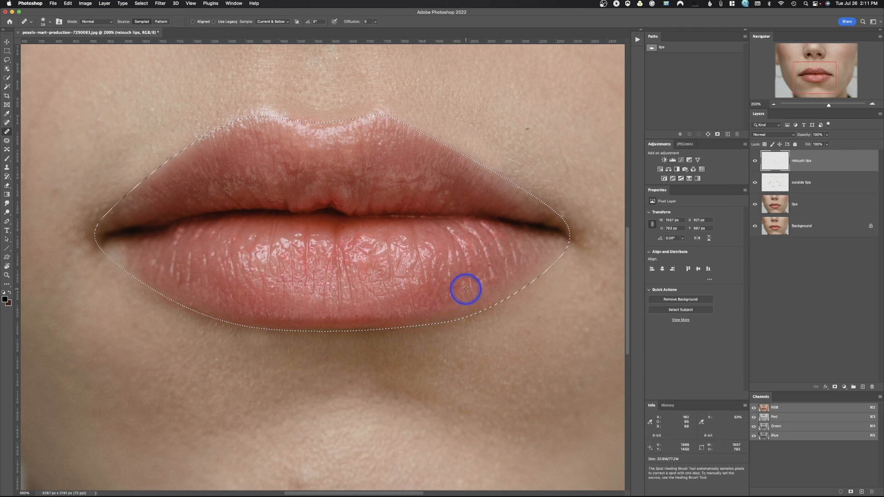
Heal the remaining cracks and bright spots across the lower lip, from its centre to its left and upper right areas.
click(363, 270)
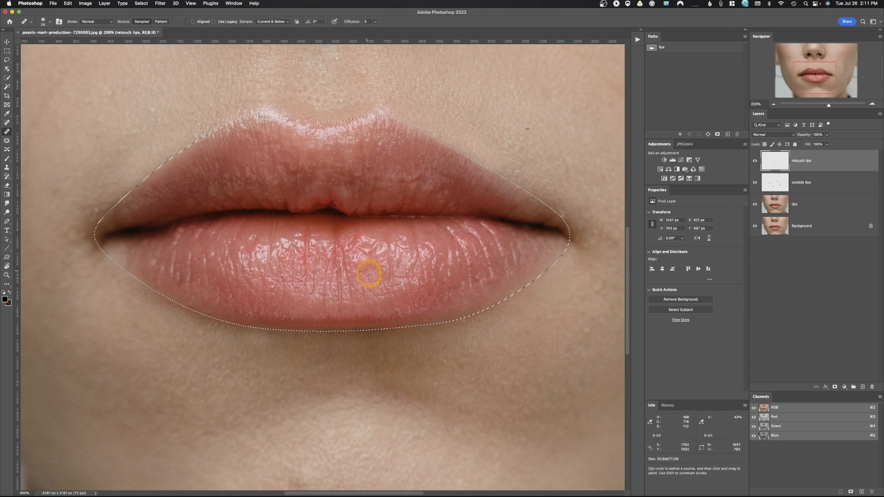
alt+click(280, 262)
click(283, 255)
click(240, 233)
alt+click(239, 237)
click(237, 242)
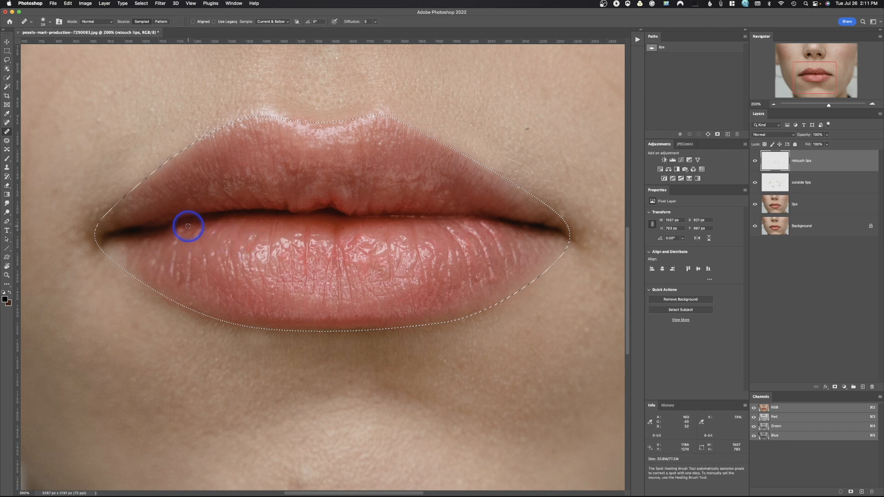
alt+click(174, 235)
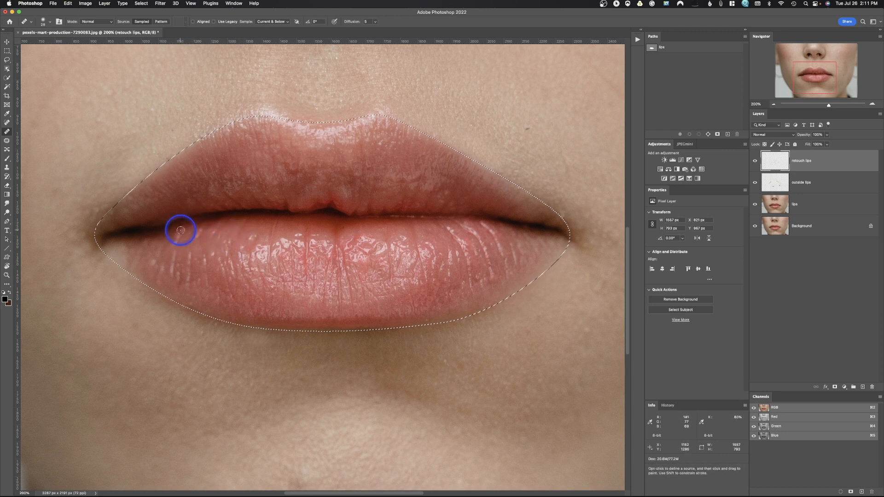
click(401, 299)
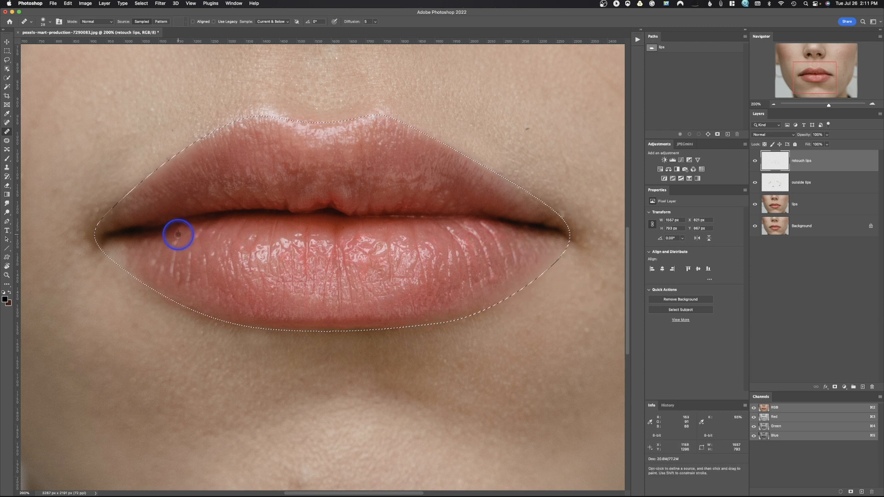
click(393, 233)
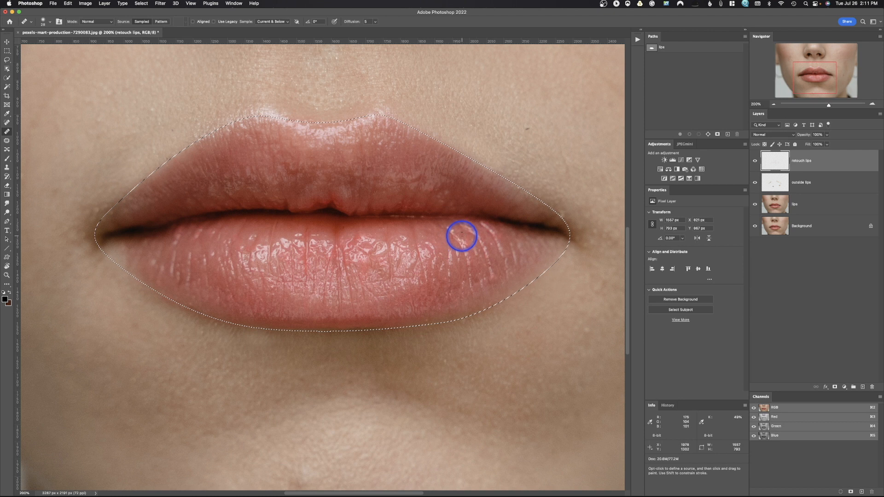
click(463, 236)
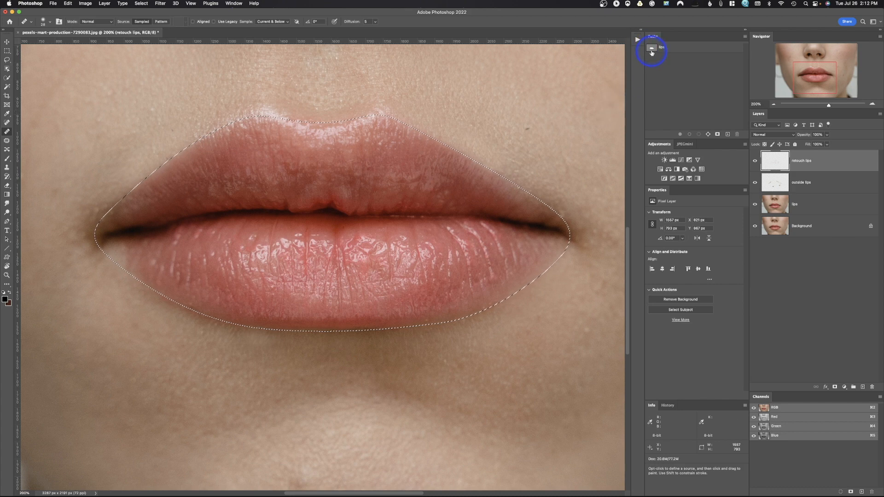
Check the lips deselected, restore the lip selection, and try to heal the pale left corner of the lower lip.
key(super+d)
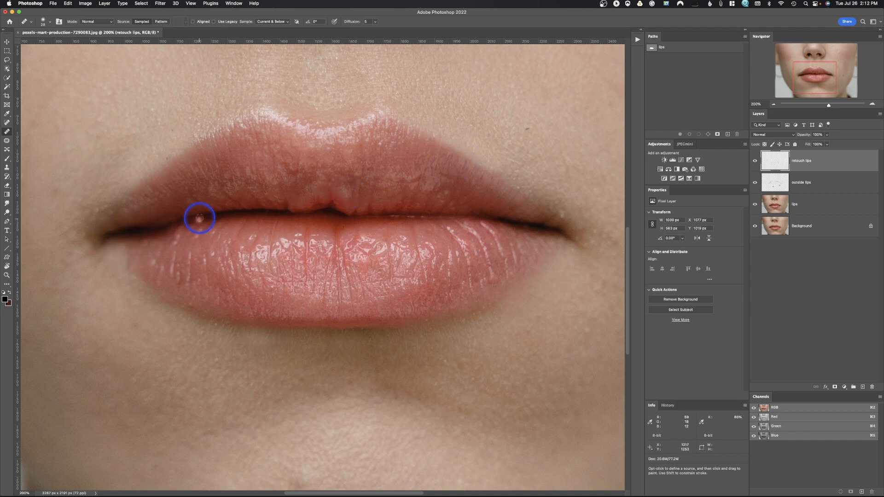
key(super+shift+d)
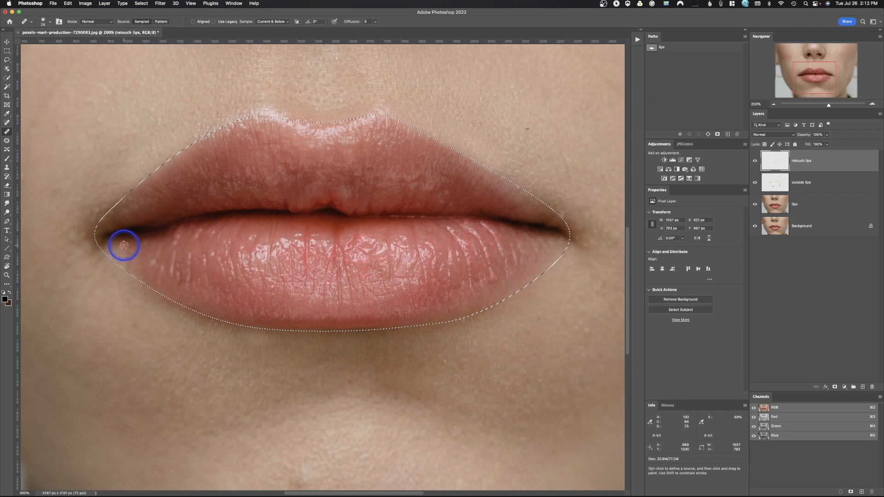
drag(151, 254, 207, 259)
alt+click(150, 257)
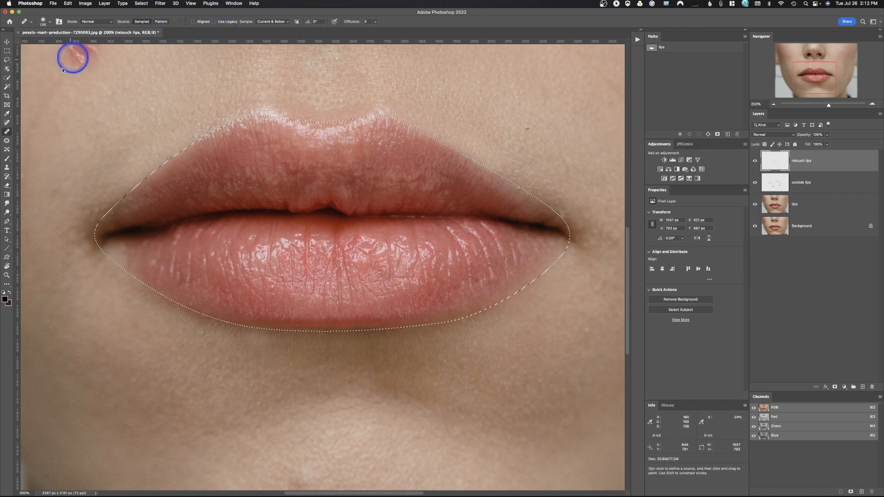
Clone Stamp lip colour over the pale left corner of the lower lip at 58% opacity, and deselect the lips.
click(7, 167)
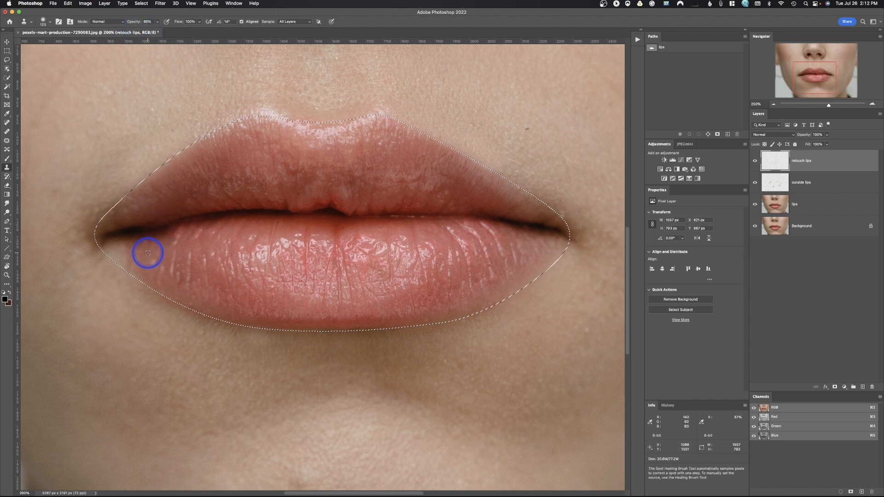
drag(130, 22, 124, 21)
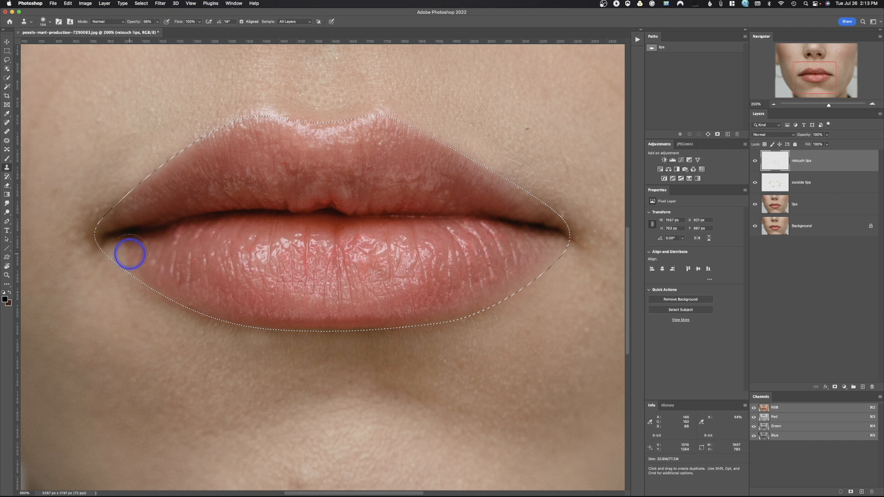
drag(384, 158, 359, 146)
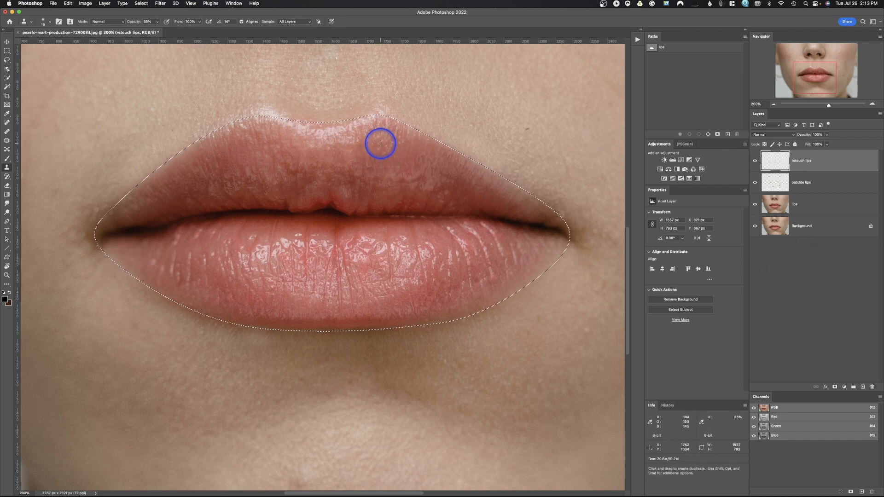
key(super+d)
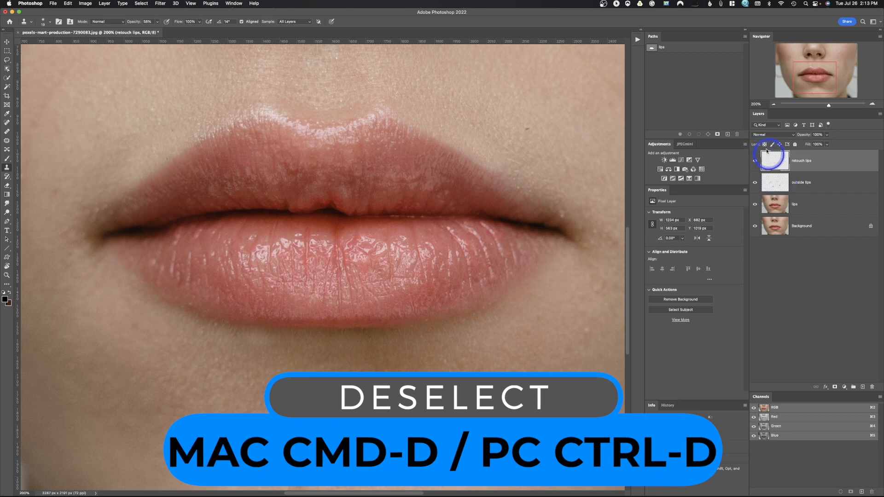
Add a Curves layer that lifts the midtones and brings in the white point, invert its mask, and name it dodge.
click(681, 161)
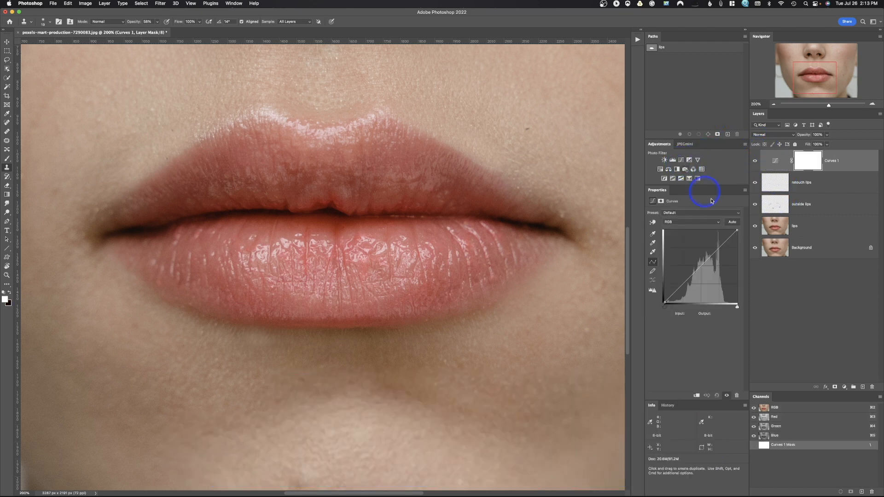
drag(700, 257, 701, 255)
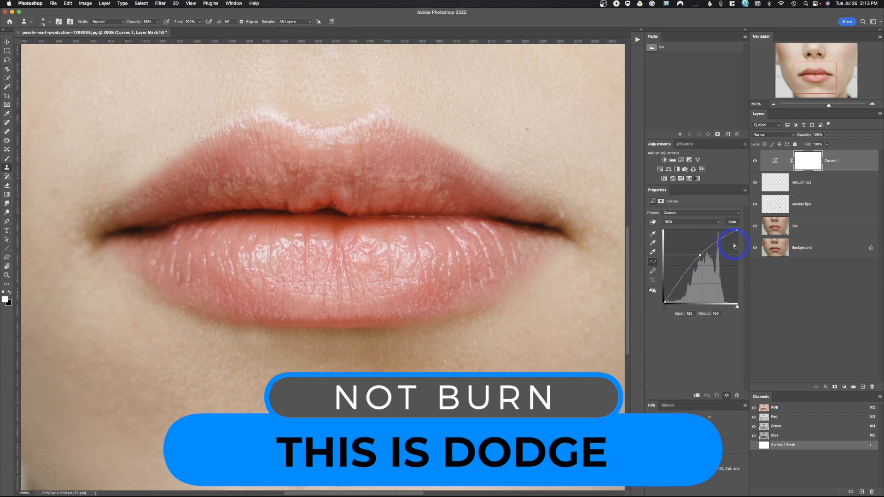
drag(738, 231, 734, 229)
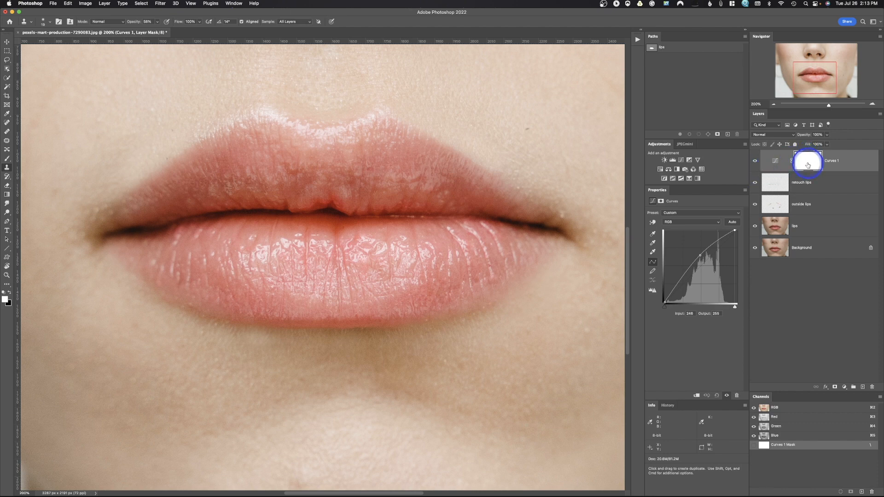
key(super+i)
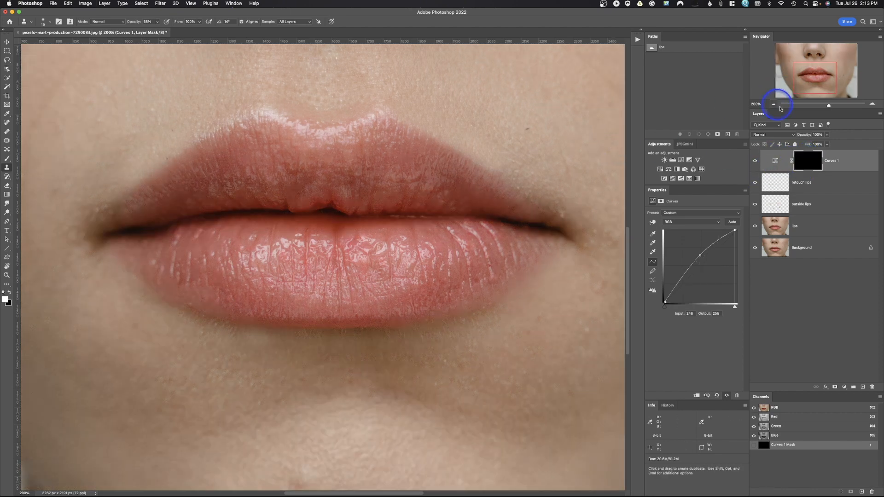
click(776, 160)
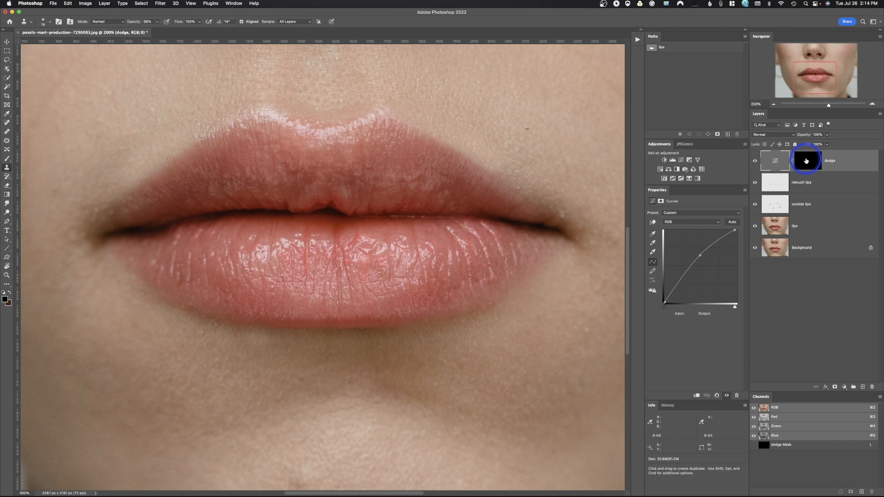
Set up a small Brush with the default colours and white in front, and target the dodge layer's mask.
click(7, 159)
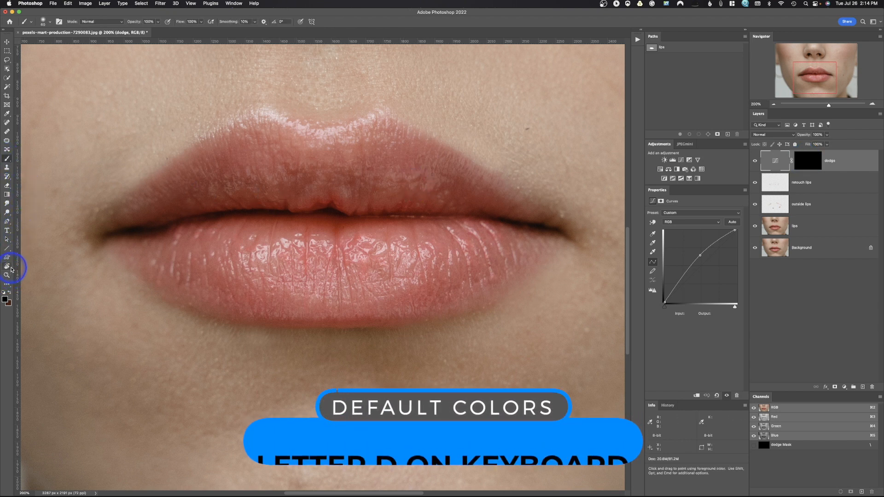
key(d)
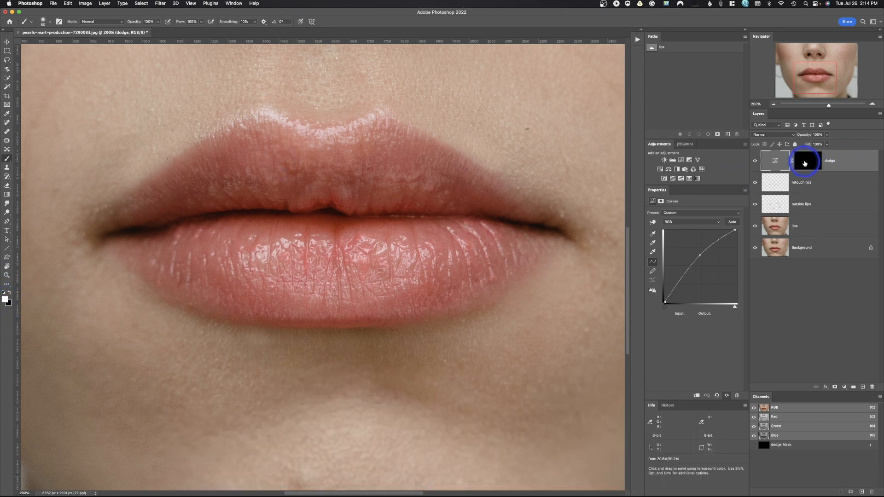
click(805, 163)
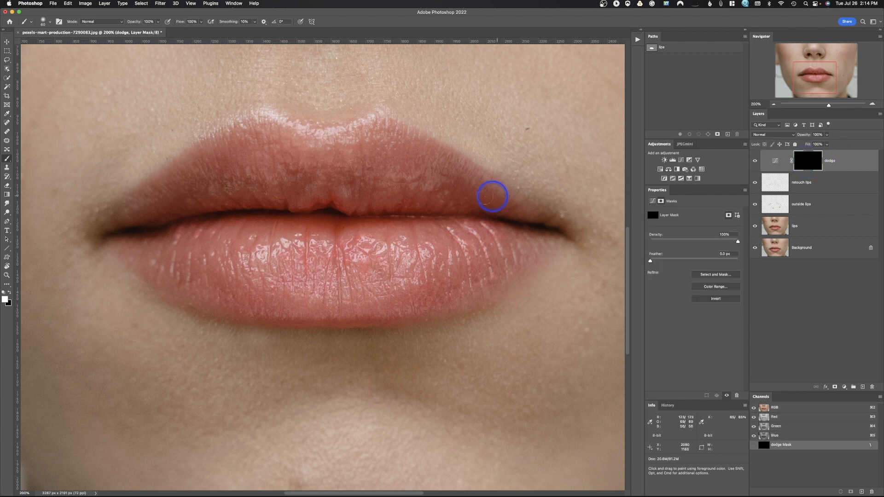
click(776, 161)
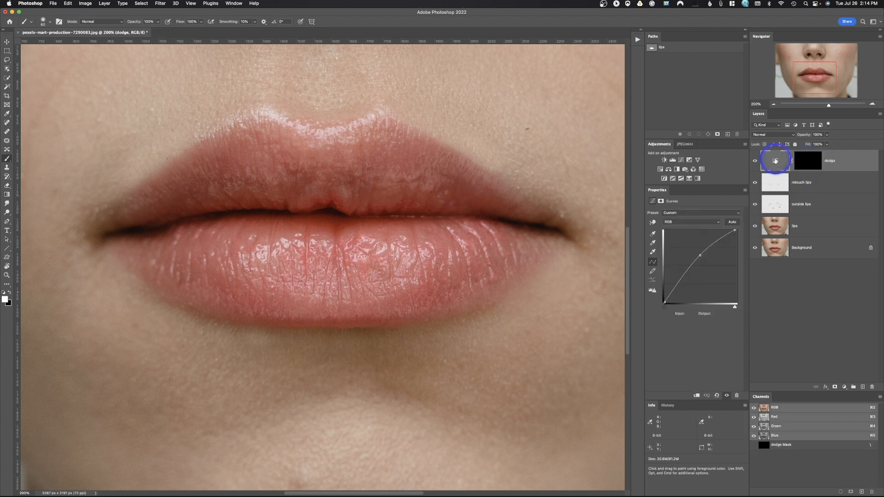
click(811, 162)
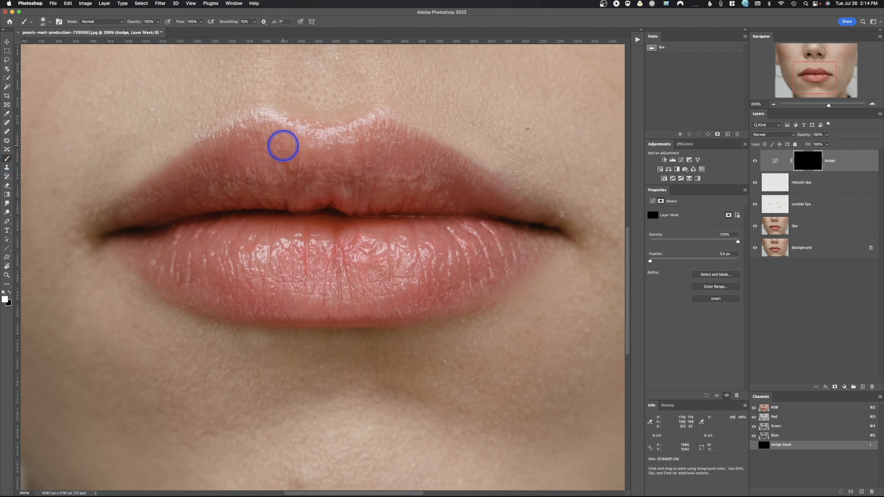
drag(282, 146, 272, 148)
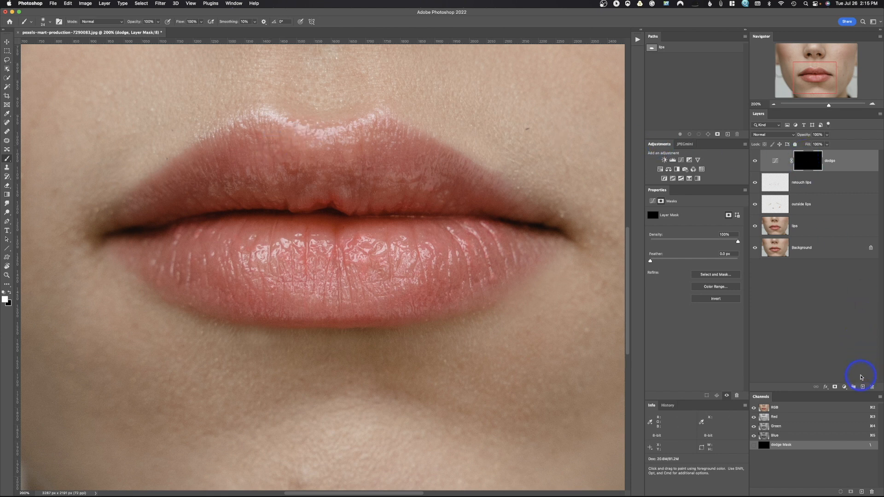
Add a new layer and outline in white the highlight areas of the upper lip and the lower lip's centre.
click(864, 389)
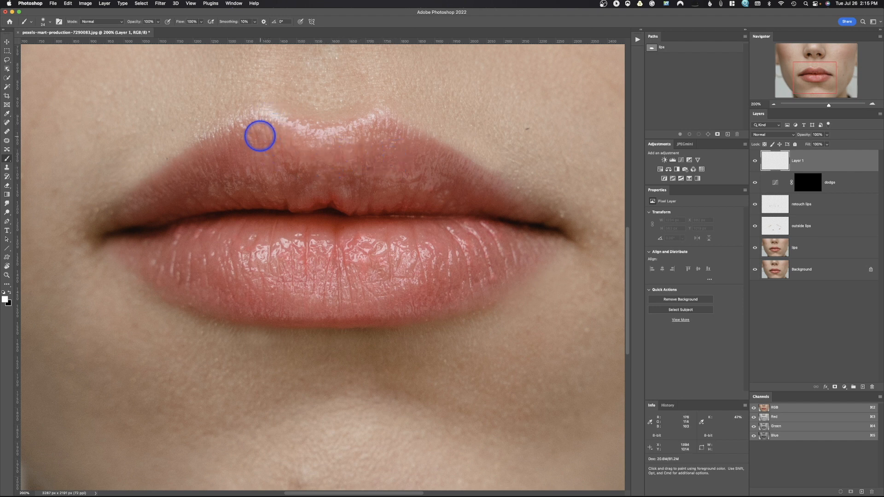
mouse_move(249, 123)
mouse_down()
mouse_move(229, 154)
mouse_move(244, 164)
mouse_move(337, 175)
mouse_move(410, 145)
mouse_move(406, 130)
mouse_move(288, 134)
mouse_move(249, 163)
mouse_move(267, 184)
mouse_move(441, 176)
mouse_move(390, 163)
mouse_up()
mouse_move(343, 238)
mouse_down()
mouse_move(263, 255)
mouse_move(251, 272)
mouse_move(307, 300)
mouse_move(351, 297)
mouse_move(423, 275)
mouse_move(430, 254)
mouse_move(342, 242)
mouse_up()
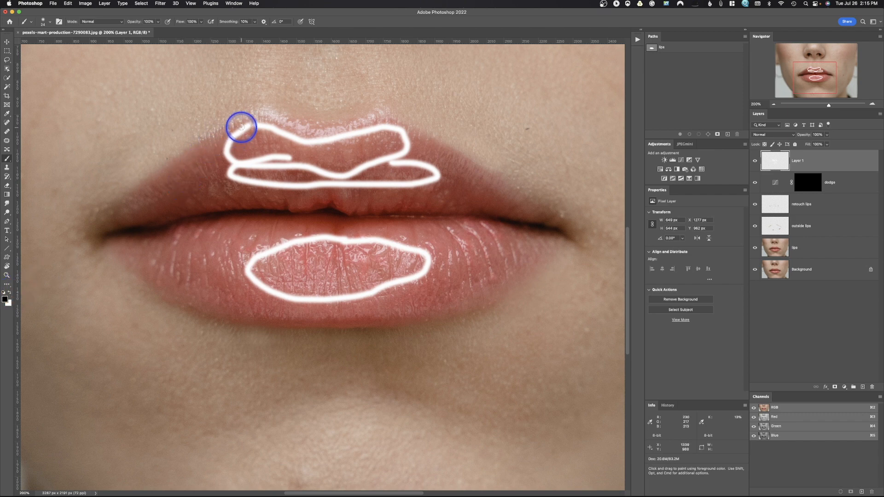
Mark the shadow areas in black along the lip contour, mouth line and centre folds, and delete the guide layer.
mouse_move(255, 115)
mouse_down()
mouse_move(160, 172)
mouse_move(105, 229)
mouse_move(125, 262)
mouse_move(228, 319)
mouse_move(414, 325)
mouse_move(502, 286)
mouse_move(557, 228)
mouse_move(530, 192)
mouse_move(428, 152)
mouse_move(397, 121)
mouse_move(338, 131)
mouse_move(271, 120)
mouse_up()
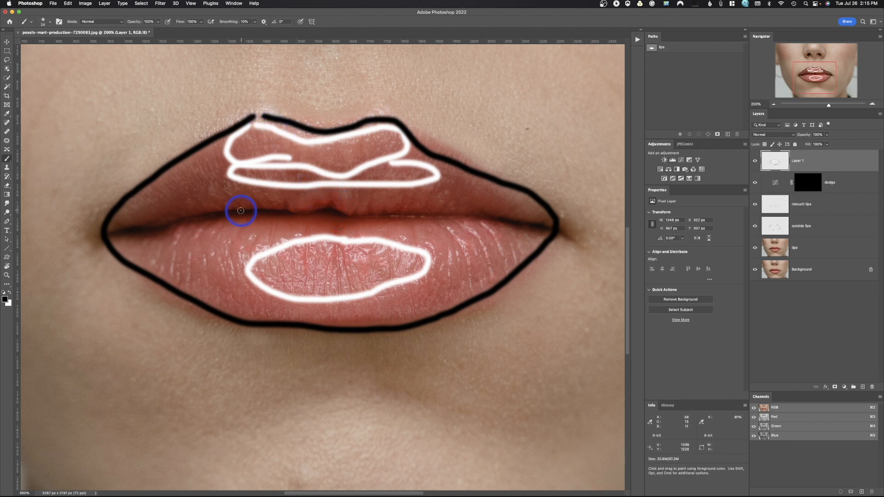
mouse_move(241, 210)
mouse_down()
mouse_move(402, 211)
mouse_move(330, 203)
mouse_move(249, 210)
mouse_move(383, 212)
mouse_up()
drag(326, 197, 315, 154)
mouse_move(333, 197)
mouse_down()
mouse_move(324, 161)
mouse_move(330, 196)
mouse_up()
mouse_move(336, 231)
mouse_down()
mouse_move(337, 262)
mouse_move(337, 230)
mouse_up()
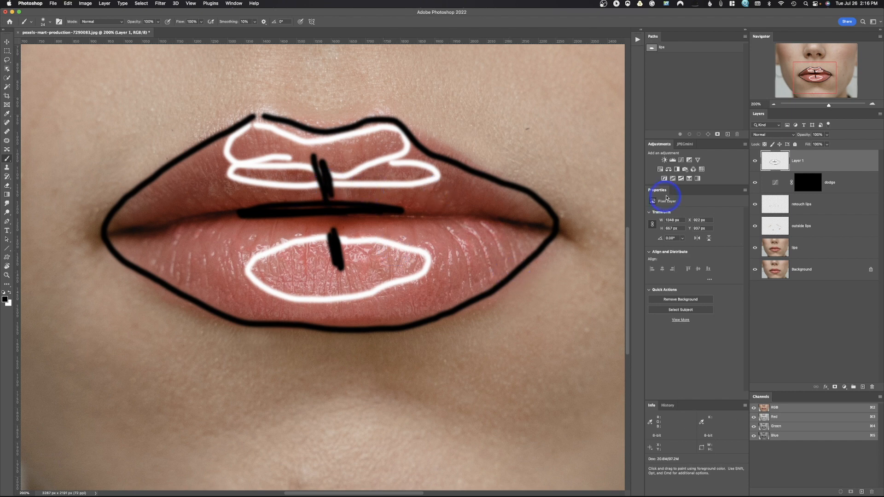
mouse_move(776, 159)
mouse_down()
mouse_move(805, 182)
mouse_move(874, 367)
mouse_move(872, 388)
mouse_up()
Paint white with a larger brush on the dodge mask over the centres of the upper and lower lips.
key(x)
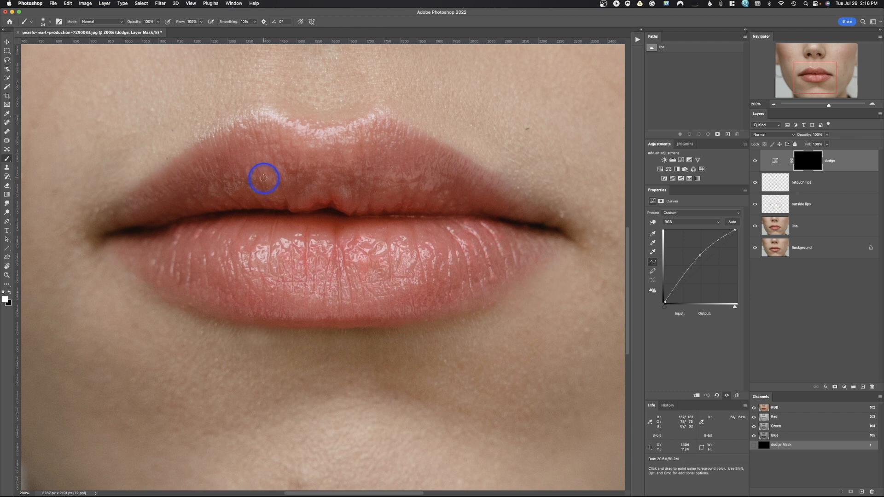
mouse_move(263, 178)
mouse_down()
mouse_move(289, 184)
mouse_move(299, 145)
mouse_move(296, 164)
mouse_move(290, 149)
mouse_move(275, 161)
mouse_move(291, 161)
mouse_move(266, 150)
mouse_move(250, 159)
mouse_move(314, 168)
mouse_move(370, 157)
mouse_move(430, 176)
mouse_move(219, 177)
mouse_up()
mouse_move(311, 258)
mouse_down()
mouse_move(288, 259)
mouse_move(279, 269)
mouse_move(371, 279)
mouse_move(419, 267)
mouse_up()
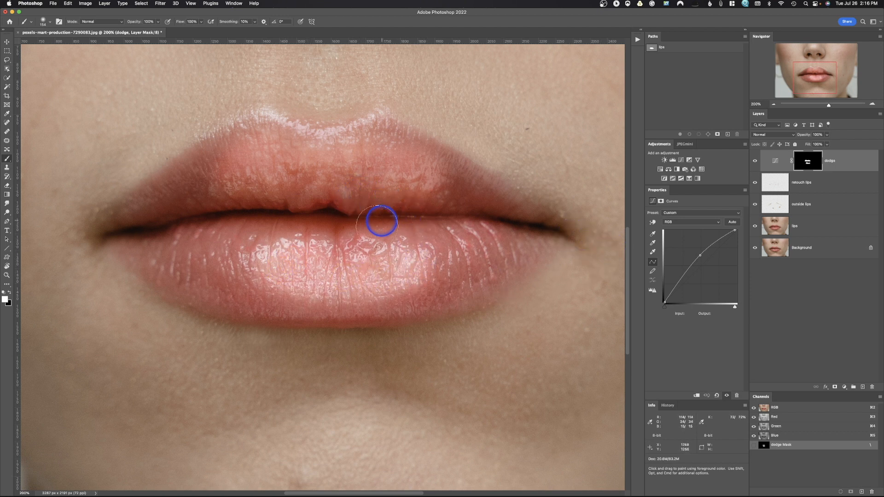
drag(272, 282, 263, 277)
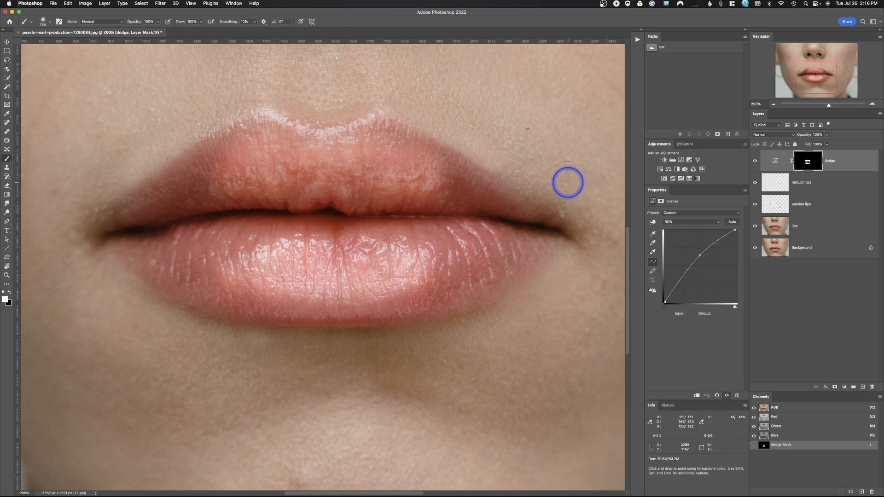
Add a second Curves layer that darkens the midtones to an output of 127, and invert its mask to black.
click(680, 161)
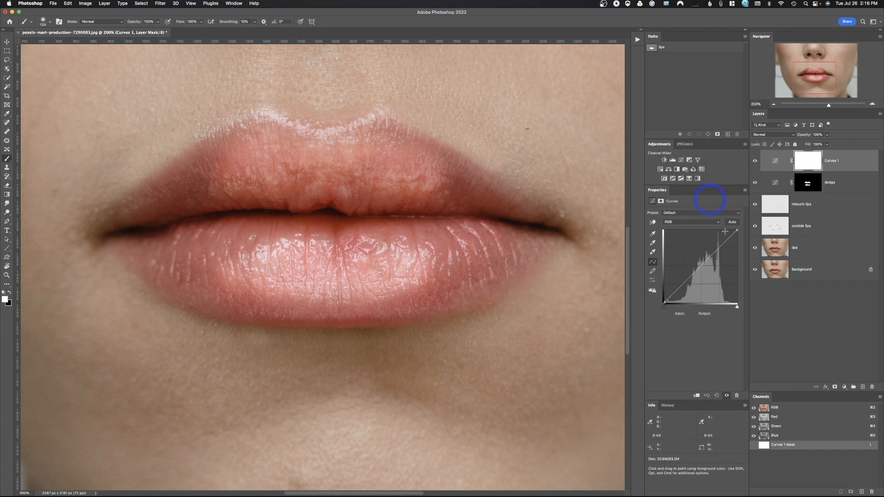
drag(710, 265, 710, 266)
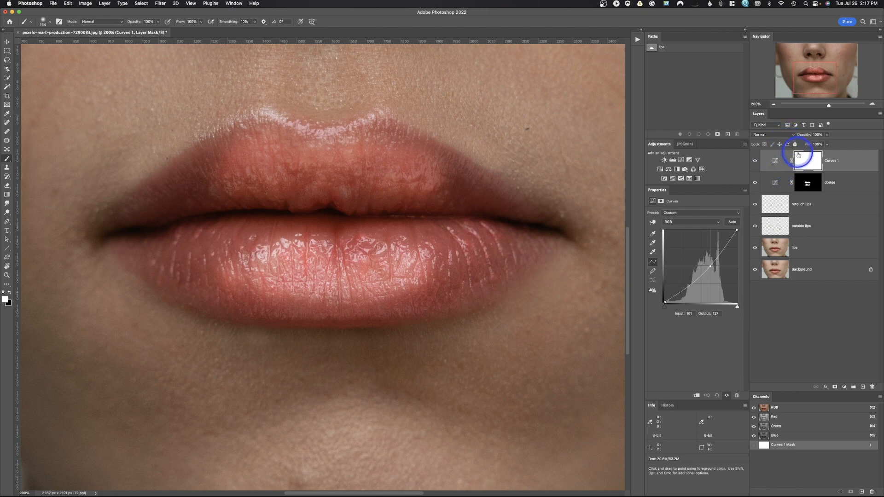
key(super+i)
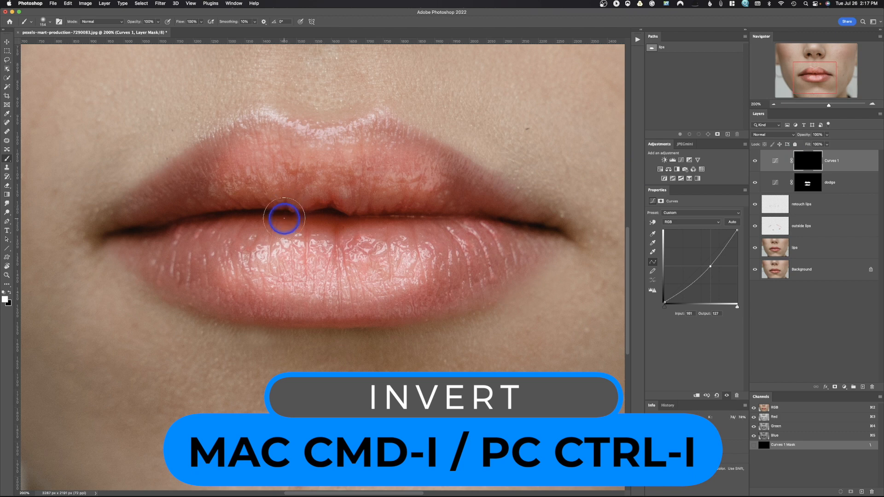
Paint white on the darkening Curves mask along the line between the lips and the lower lip's bottom edge.
mouse_move(286, 216)
mouse_down()
mouse_move(271, 223)
mouse_move(282, 213)
mouse_up()
mouse_move(227, 209)
mouse_down()
mouse_move(236, 210)
mouse_move(199, 216)
mouse_move(413, 213)
mouse_move(573, 233)
mouse_up()
mouse_move(108, 245)
mouse_down()
mouse_move(95, 249)
mouse_move(116, 248)
mouse_move(180, 293)
mouse_move(241, 314)
mouse_move(365, 321)
mouse_move(463, 296)
mouse_move(537, 258)
mouse_move(552, 235)
mouse_up()
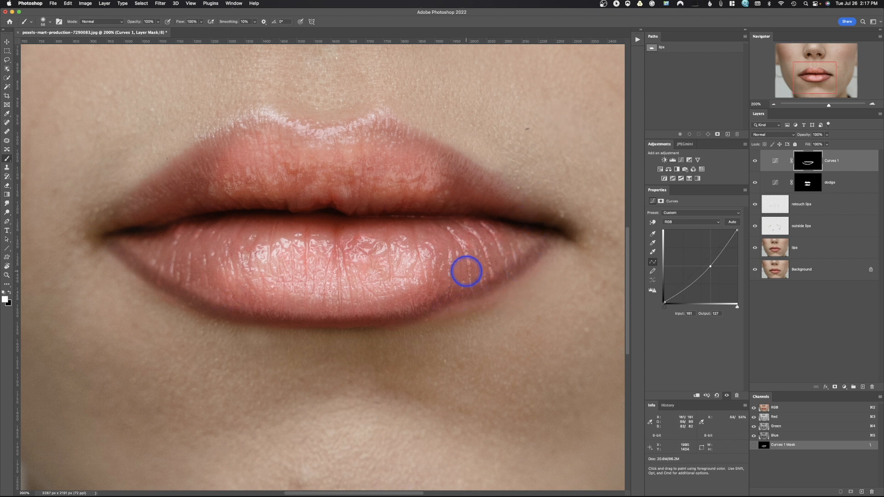
Soften the shading along the lower lip's right edge by painting black on the mask at 49% brush opacity.
key(x)
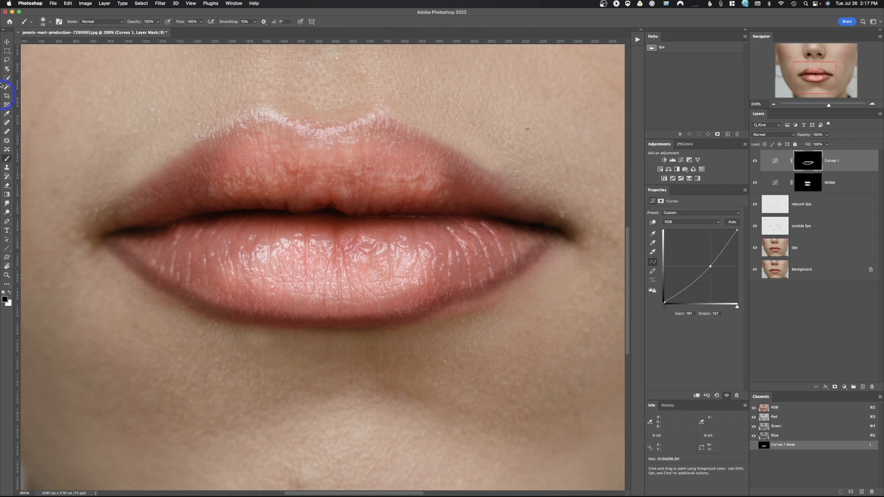
drag(139, 24, 121, 25)
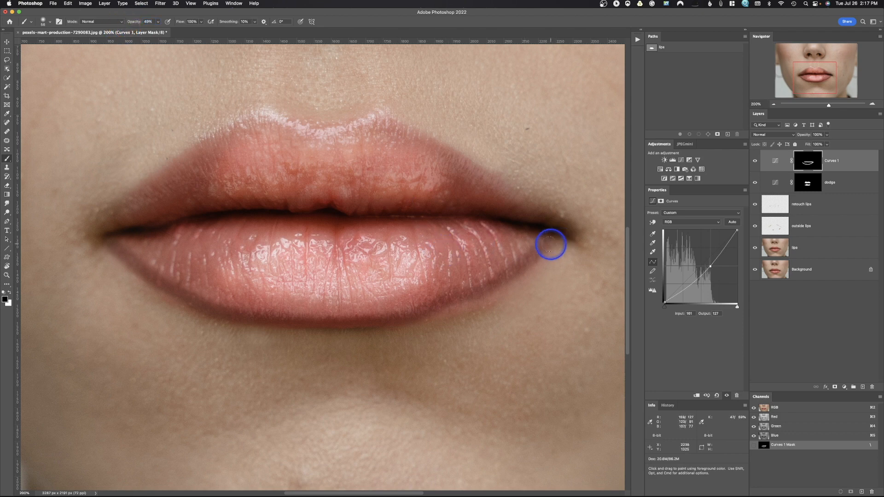
mouse_move(550, 245)
mouse_down()
mouse_move(426, 309)
mouse_move(437, 304)
mouse_up()
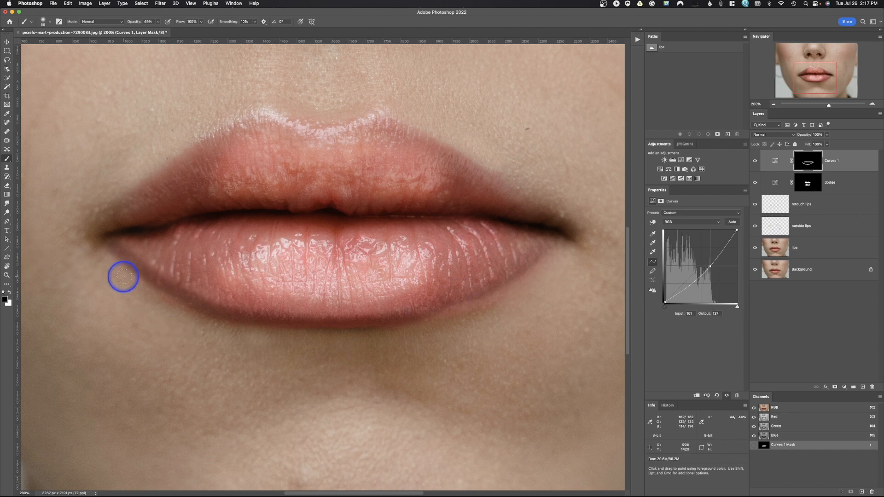
mouse_move(380, 311)
mouse_down()
mouse_move(360, 325)
mouse_move(511, 294)
mouse_up()
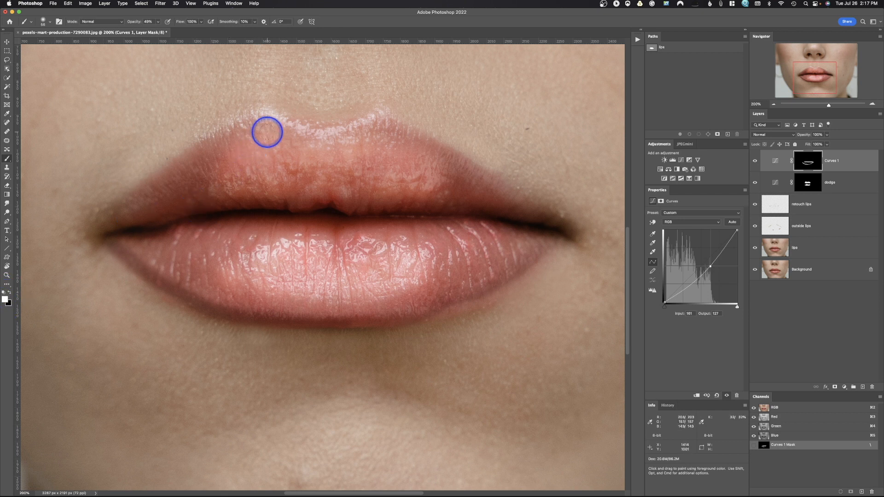
Paint white at 100% opacity on the darkening mask along the upper lip's outline and both lips' centre folds.
drag(133, 25, 405, 28)
drag(214, 137, 109, 219)
mouse_move(250, 123)
mouse_down()
mouse_move(330, 133)
mouse_move(393, 121)
mouse_move(551, 213)
mouse_up()
mouse_move(325, 189)
mouse_down()
mouse_move(323, 201)
mouse_move(339, 197)
mouse_move(328, 211)
mouse_move(338, 258)
mouse_move(345, 222)
mouse_move(319, 228)
mouse_move(341, 247)
mouse_up()
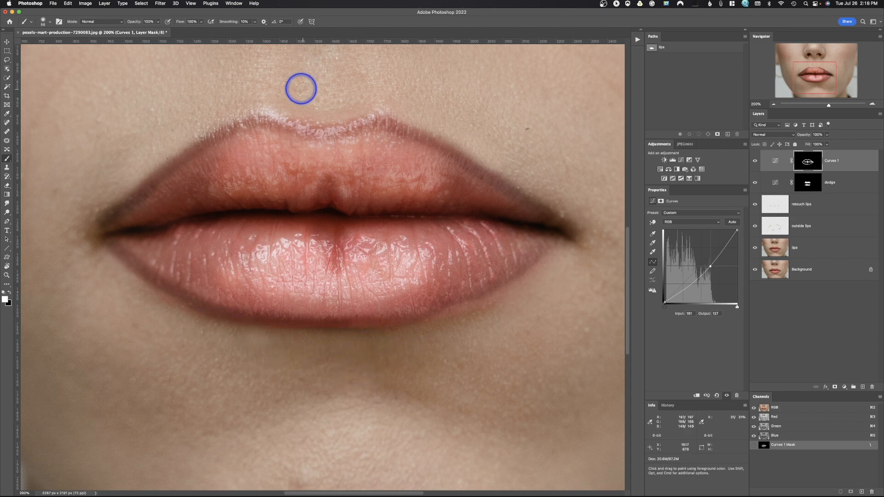
Try brightening the skin above the upper lip on the dodge mask, and undo both strokes.
click(807, 183)
drag(281, 70, 293, 114)
mouse_move(377, 85)
mouse_down()
mouse_move(439, 115)
mouse_move(532, 184)
mouse_up()
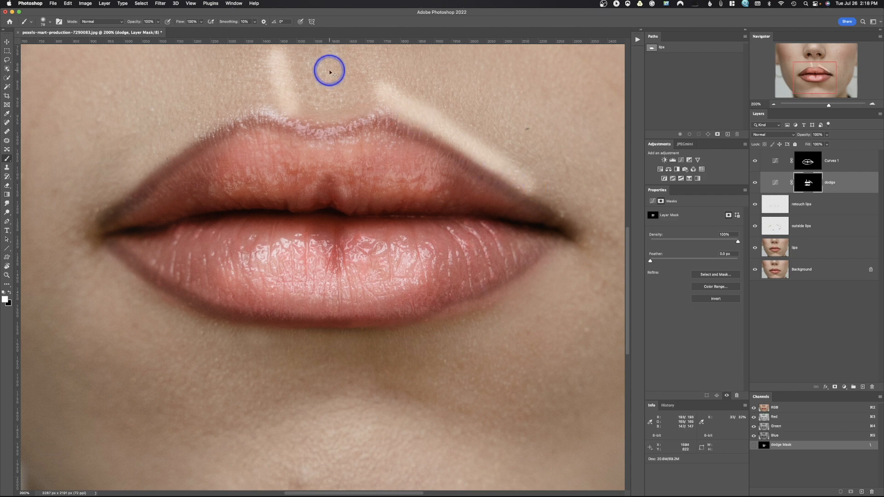
key(super+z)
key(super+z)
Paint larger, softer highlights on the dodge mask over the philtrum ridges and the skin above the upper lip's right side.
key(super+minus)
key(super+minus)
mouse_move(296, 215)
ctrl+alt+mouse_down()
mouse_move(318, 222)
mouse_move(297, 232)
ctrl+alt+mouse_up()
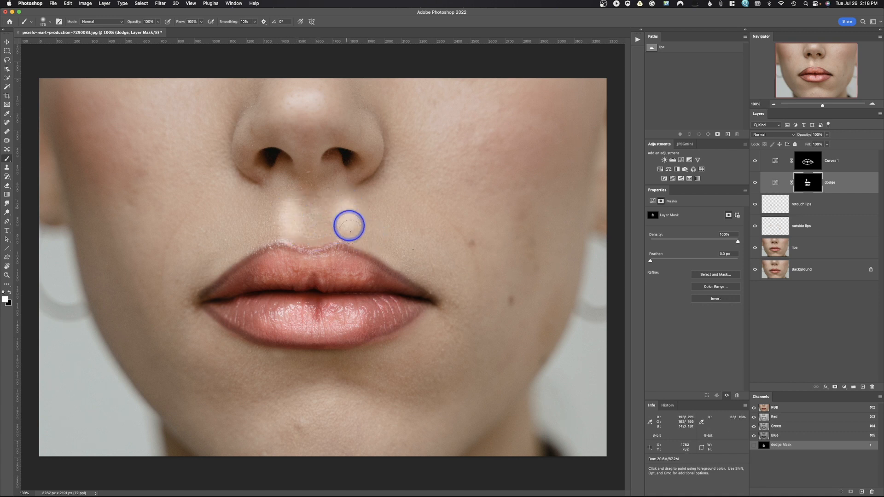
drag(351, 232, 437, 281)
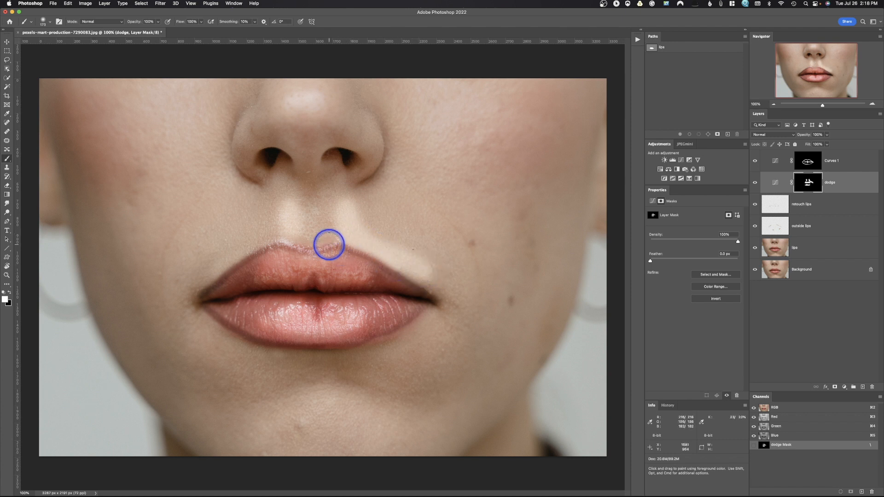
drag(292, 239, 290, 228)
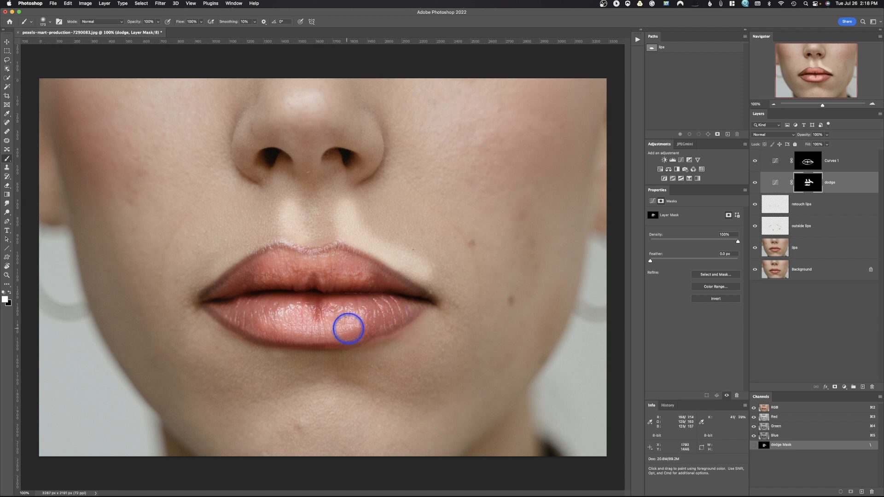
Target the Curves 1 mask at the lower lip and set a smaller black brush with 42% flow.
key(super+equal)
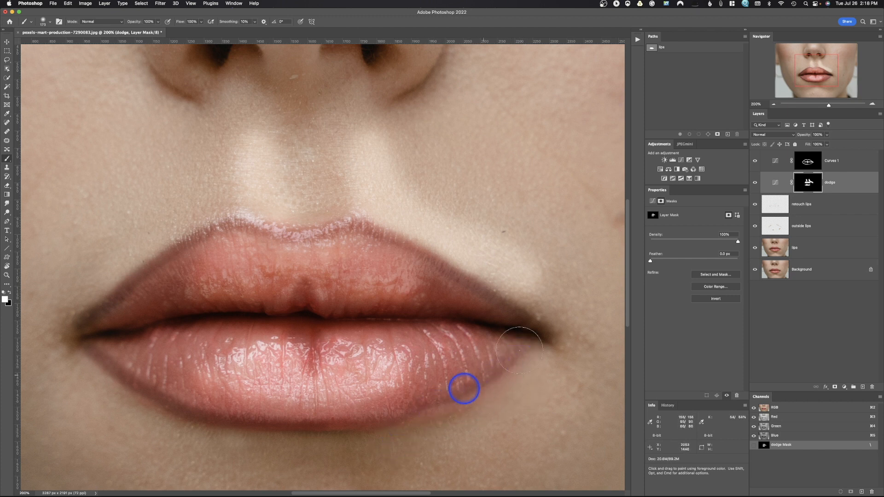
click(808, 162)
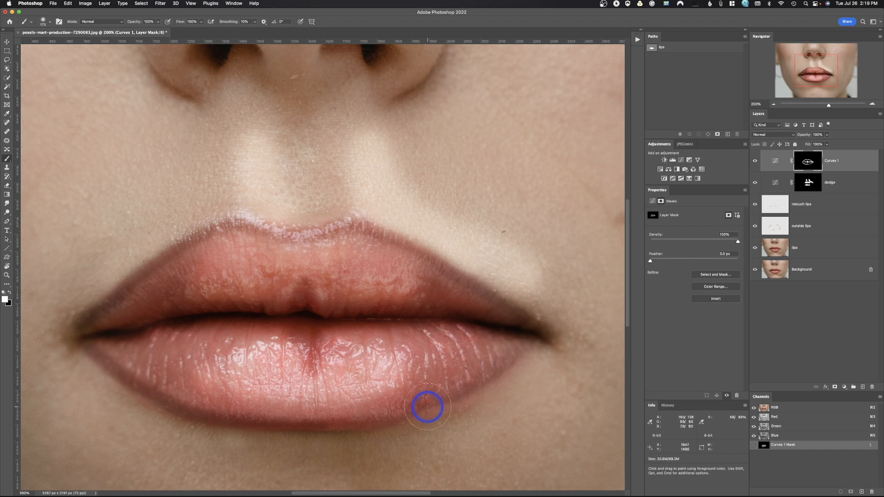
ctrl+alt+drag(428, 407, 385, 406)
key(x)
key(shift+4)
key(shift+2)
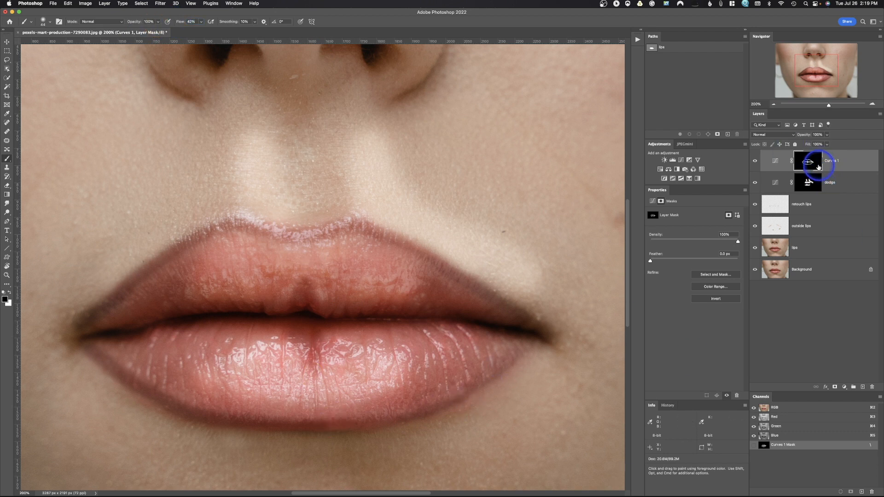
Lower the Curves 1 layer's opacity to soften the lip shading, and select the dodge layer.
drag(806, 135, 777, 137)
click(849, 183)
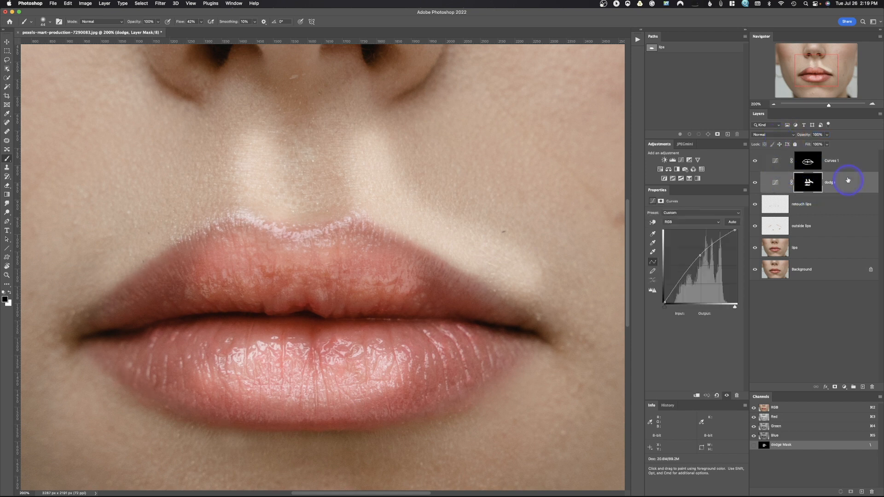
Lower the opacity of the dodge layer to 10% and of the Curves 1 layer to 18%.
drag(805, 135, 785, 144)
key(super+minus)
key(super+minus)
key(super+minus)
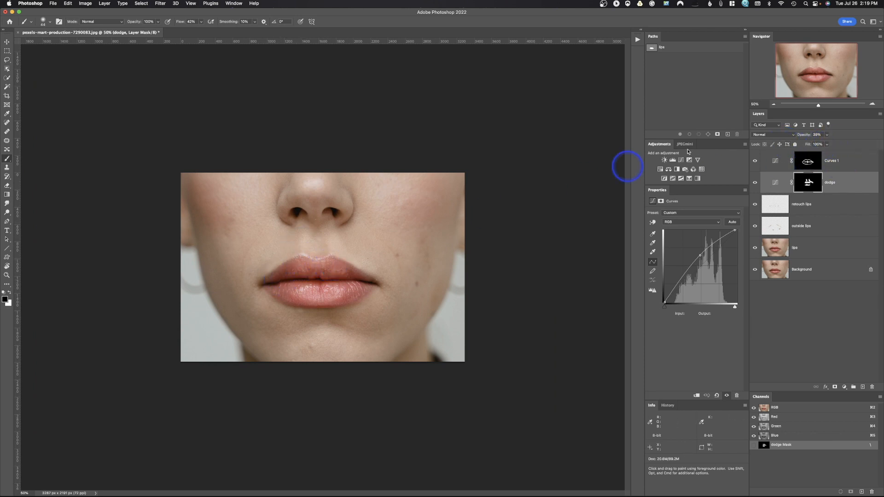
drag(810, 139, 797, 136)
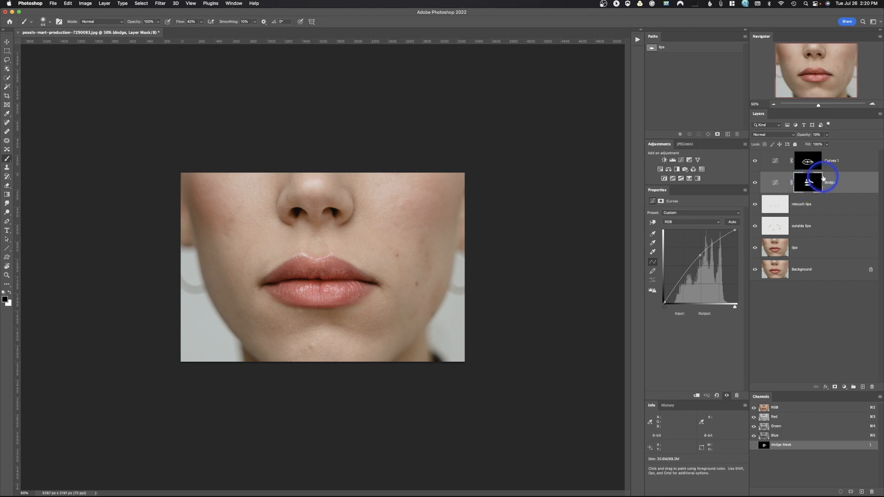
click(864, 161)
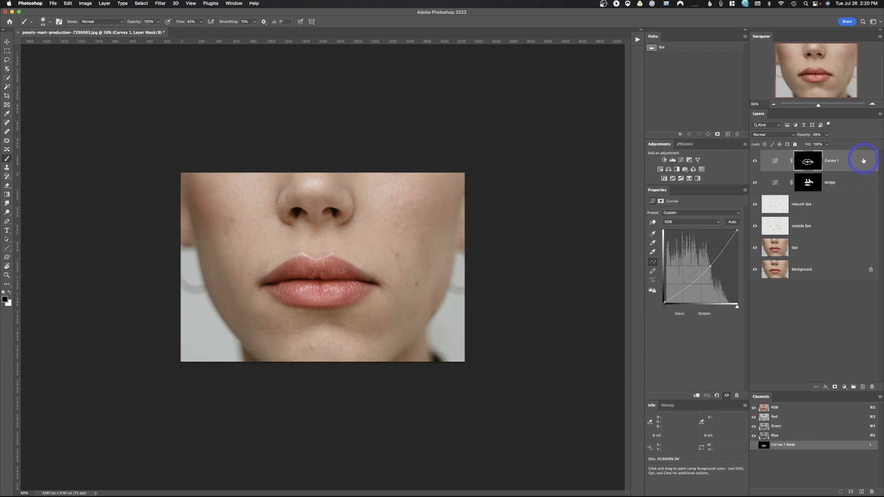
drag(806, 134, 776, 141)
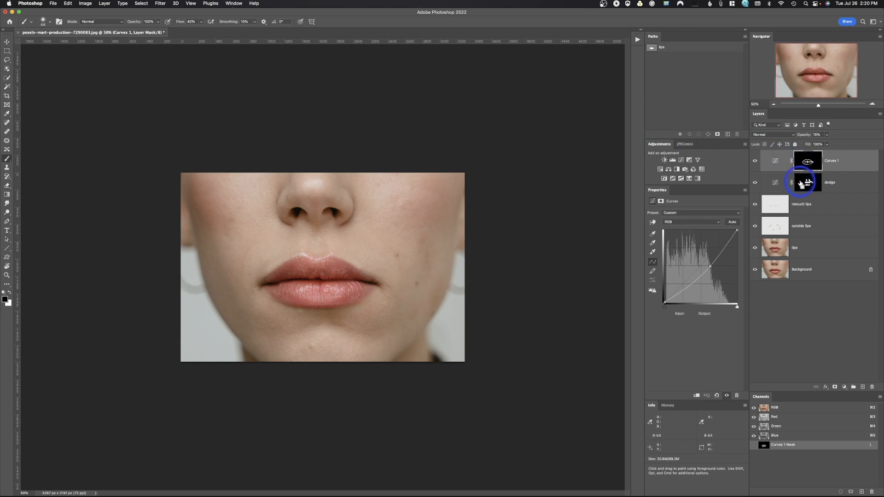
Paint white strokes at 100% flow on the dodge mask over the darker patches of the upper and lower lips.
key(super+1)
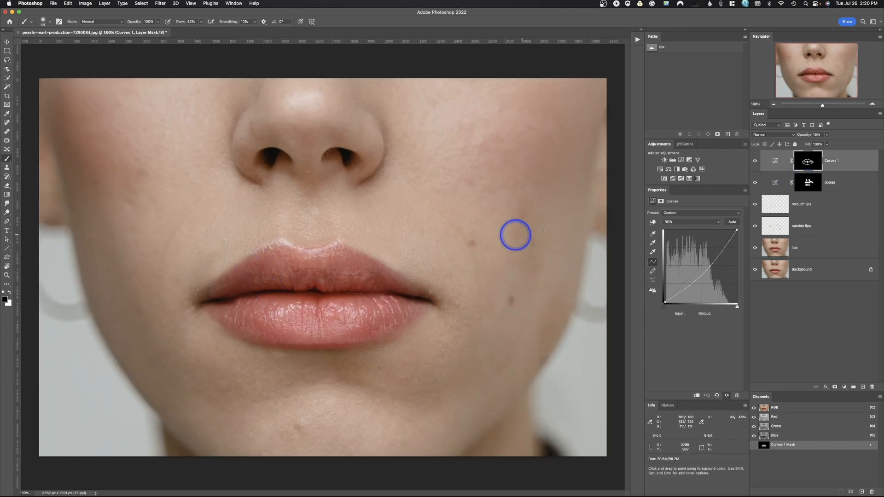
click(809, 183)
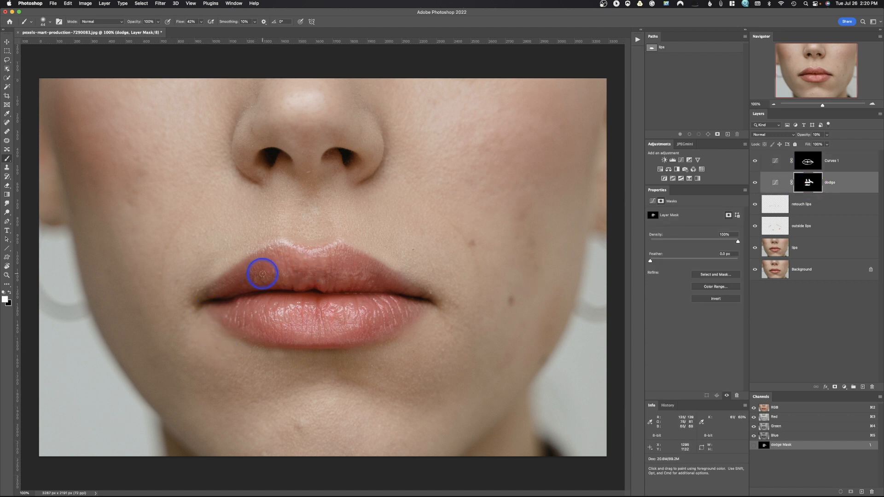
mouse_move(262, 273)
mouse_down()
mouse_move(253, 274)
mouse_move(266, 285)
mouse_move(256, 269)
mouse_up()
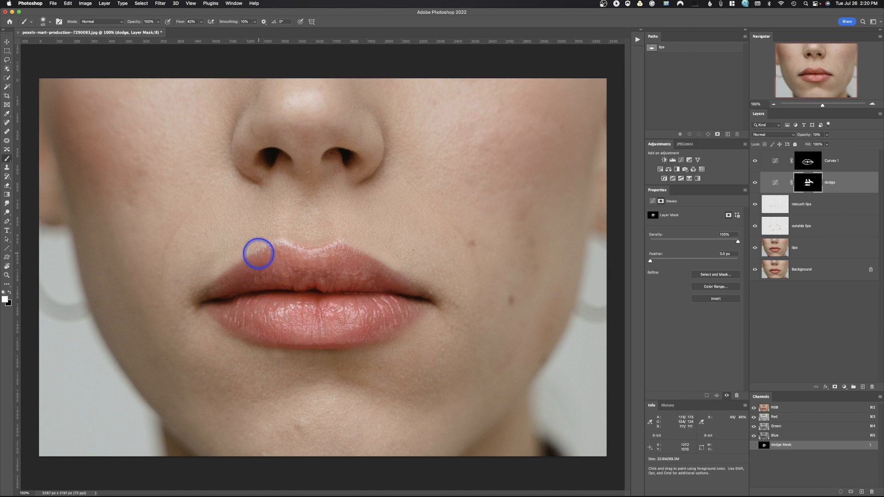
drag(181, 22, 240, 25)
mouse_move(278, 273)
mouse_down()
mouse_move(283, 284)
mouse_move(301, 281)
mouse_up()
drag(243, 278, 245, 286)
drag(319, 273, 320, 278)
drag(376, 308, 402, 310)
drag(251, 313, 252, 319)
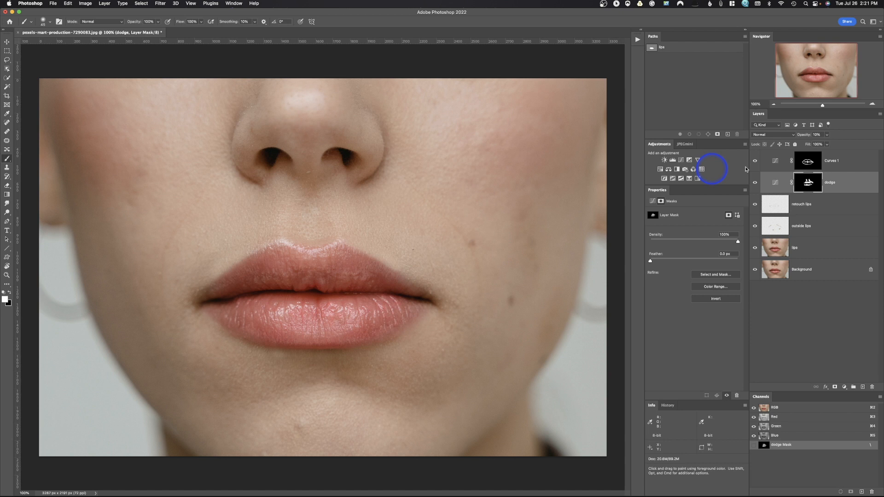
Add a Curves adjustment layer above Curves 1, move its white point to input 224 and raise the midtones.
click(766, 163)
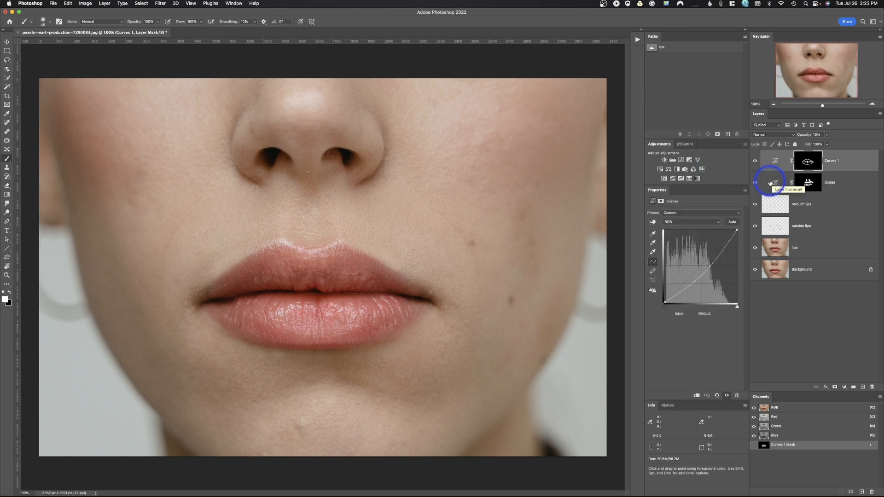
click(682, 161)
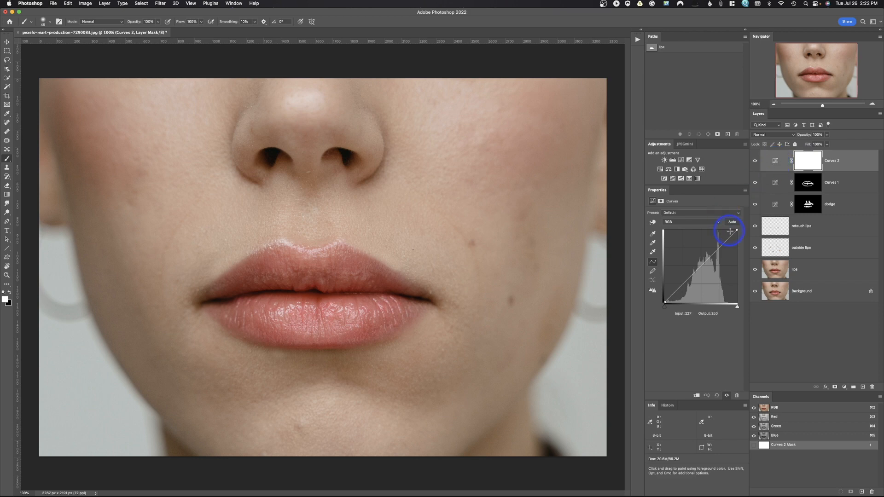
drag(738, 231, 728, 230)
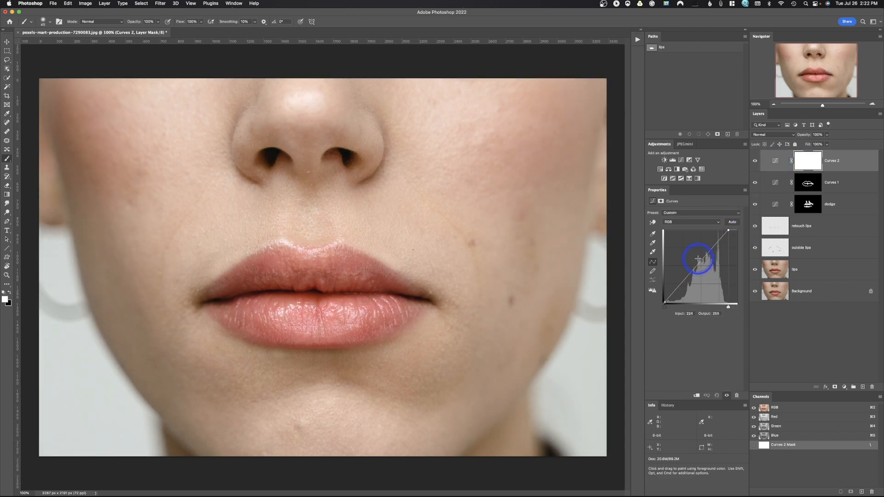
click(698, 260)
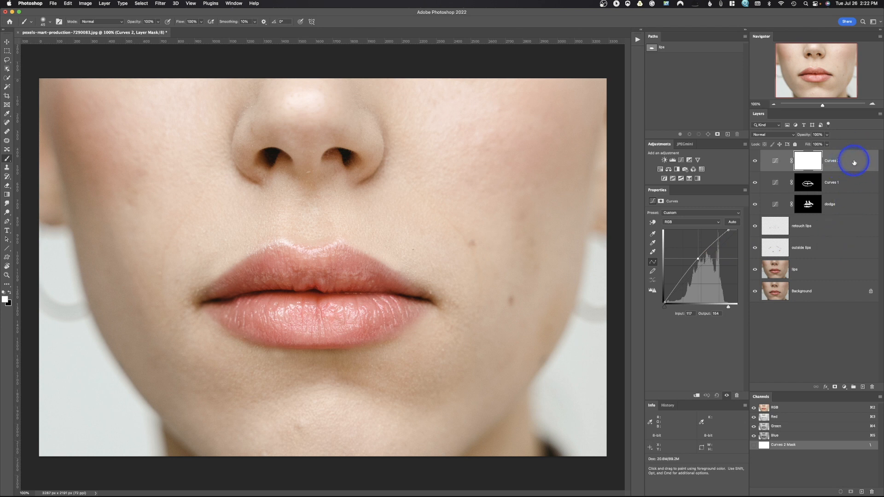
Split the white Blend If slider for the underlying layer to 168/255 on the Curves 2 layer.
double_click(855, 162)
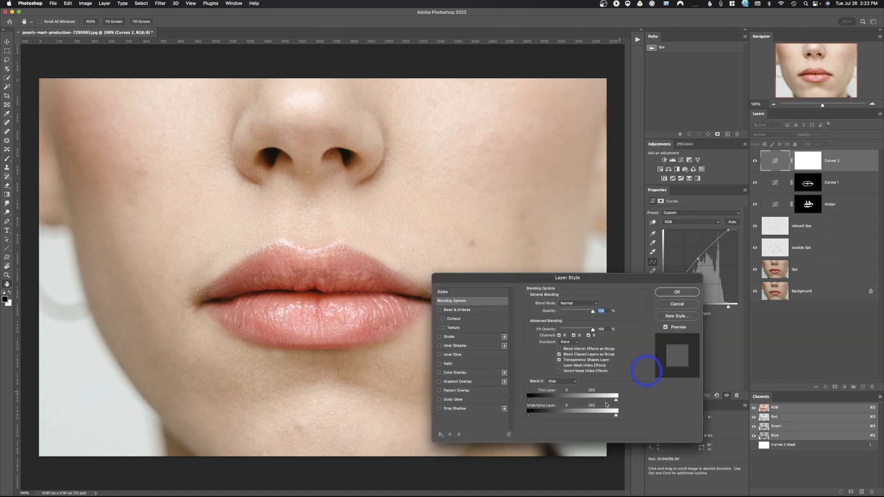
drag(579, 277, 533, 76)
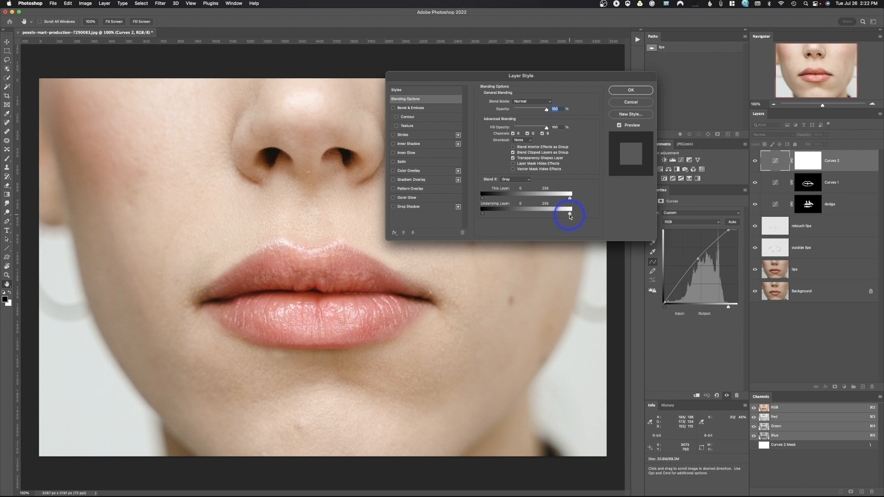
key(alt)
drag(569, 214, 512, 214)
drag(500, 215, 463, 218)
drag(571, 213, 539, 218)
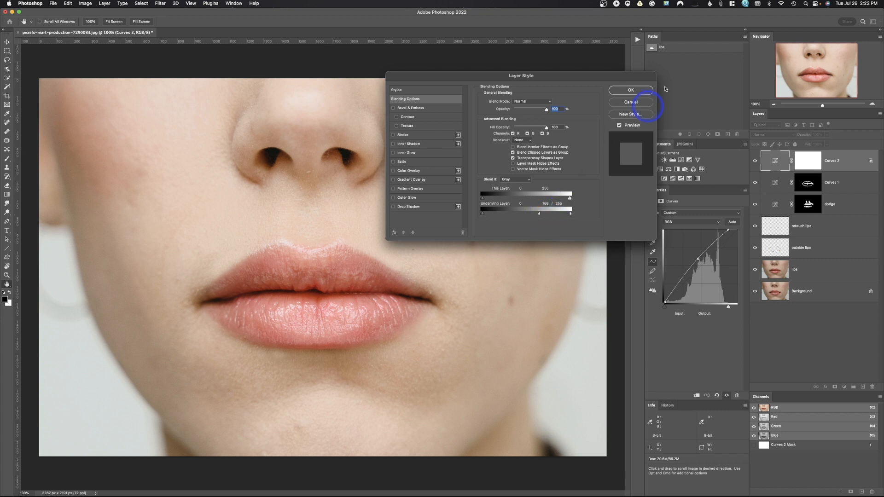
click(640, 90)
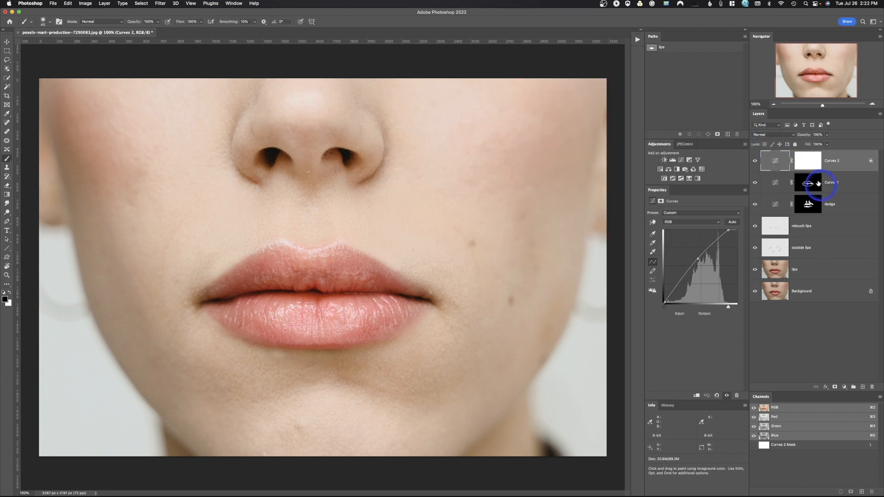
Invert the Curves 2 mask to black and paint soft white highlights over the upper and lower lips, undoing the oversized first stroke.
click(809, 161)
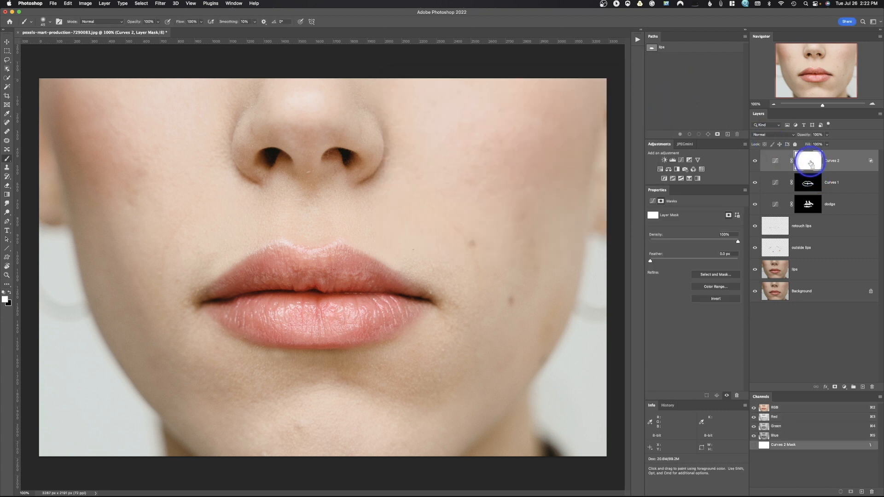
key(super+i)
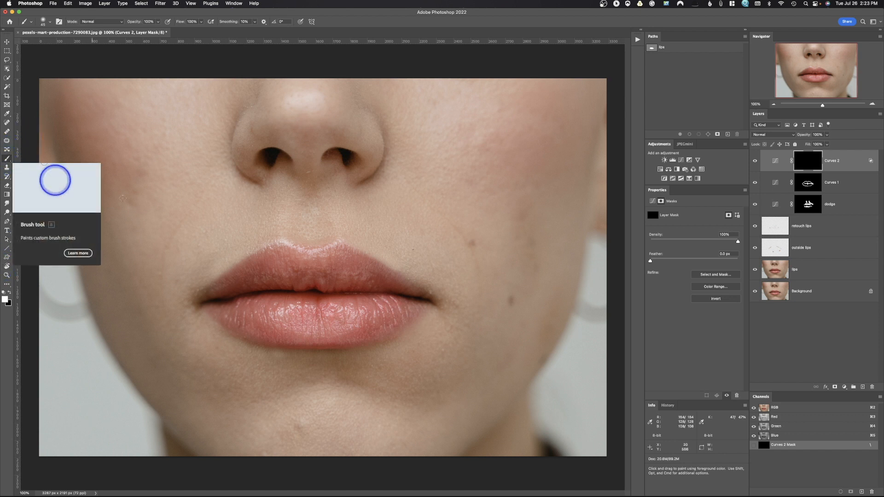
mouse_move(279, 279)
mouse_down()
mouse_move(336, 280)
mouse_move(278, 282)
mouse_move(272, 300)
mouse_move(357, 317)
mouse_move(422, 311)
mouse_up()
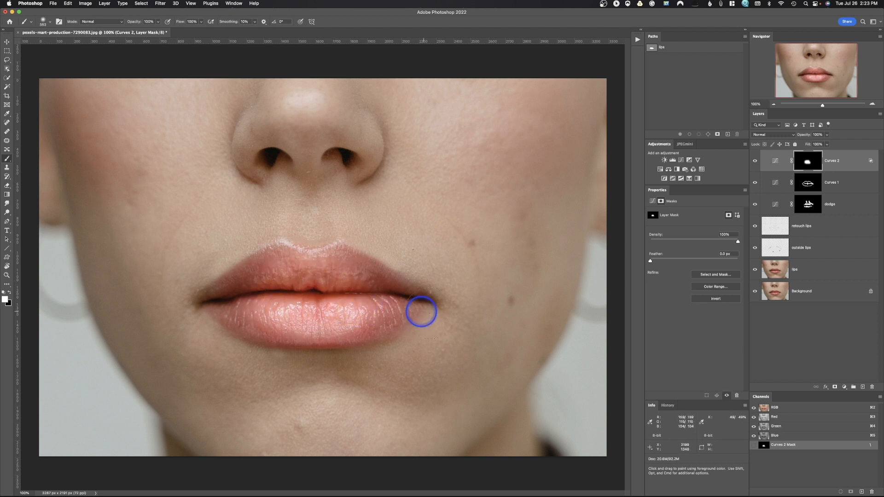
key(super+z)
mouse_move(273, 275)
mouse_down()
mouse_move(234, 281)
mouse_move(295, 254)
mouse_move(358, 266)
mouse_up()
drag(405, 305, 287, 320)
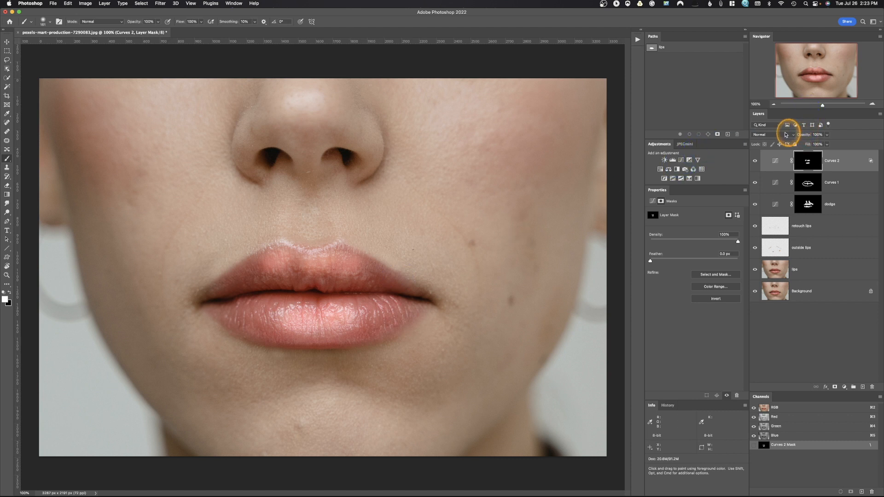
Lower the Curves 2 layer's opacity to 9% to soften the lip highlights.
drag(805, 136, 774, 142)
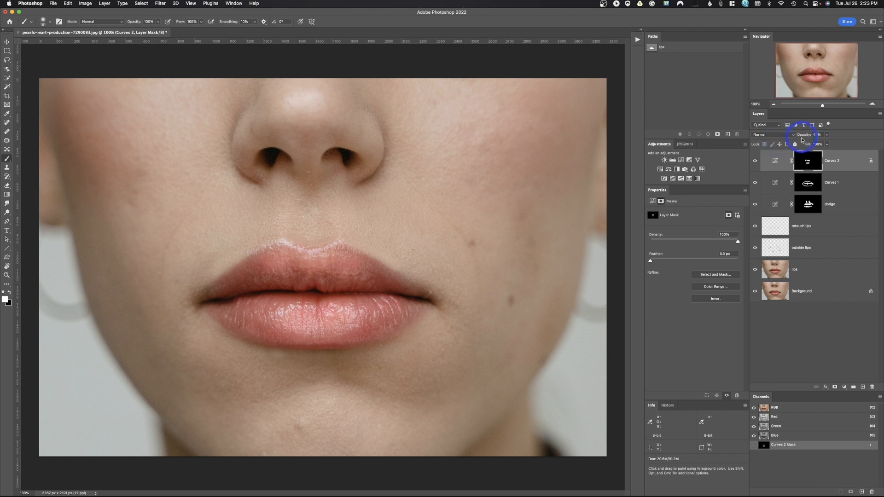
drag(805, 136, 780, 136)
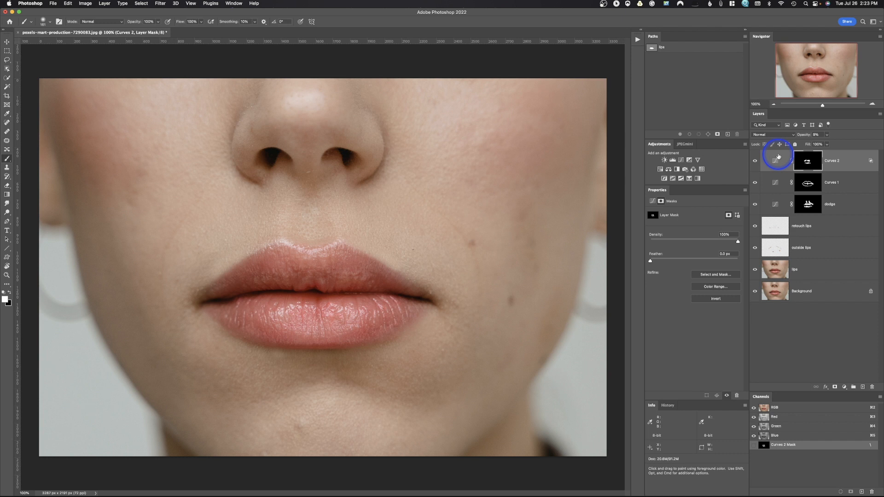
click(789, 161)
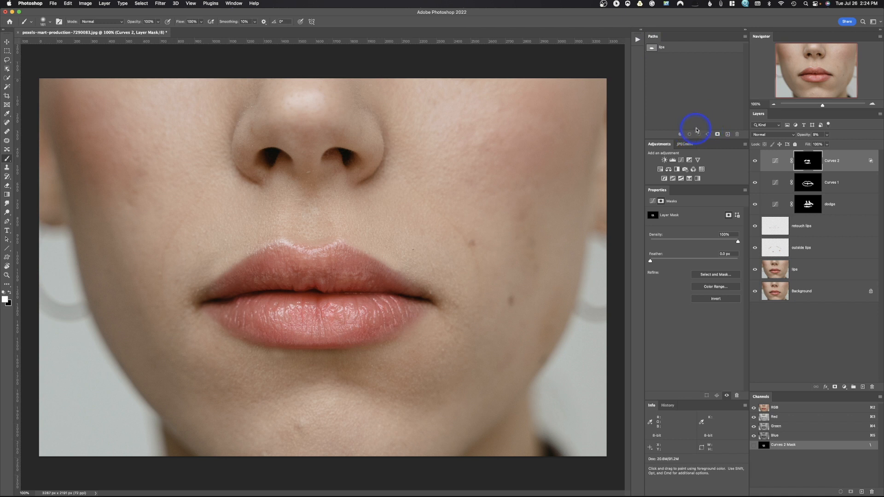
Load the lips path as a selection and feather it 30.8 px with Select and Mask.
click(654, 46)
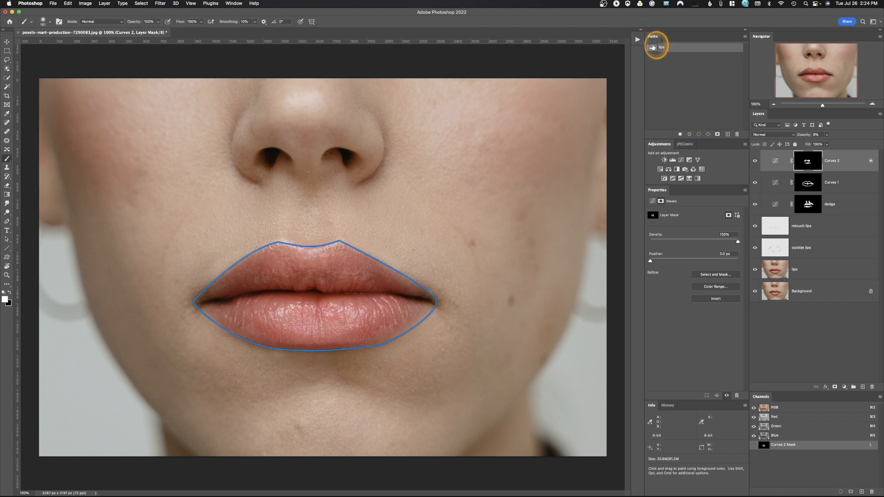
click(698, 134)
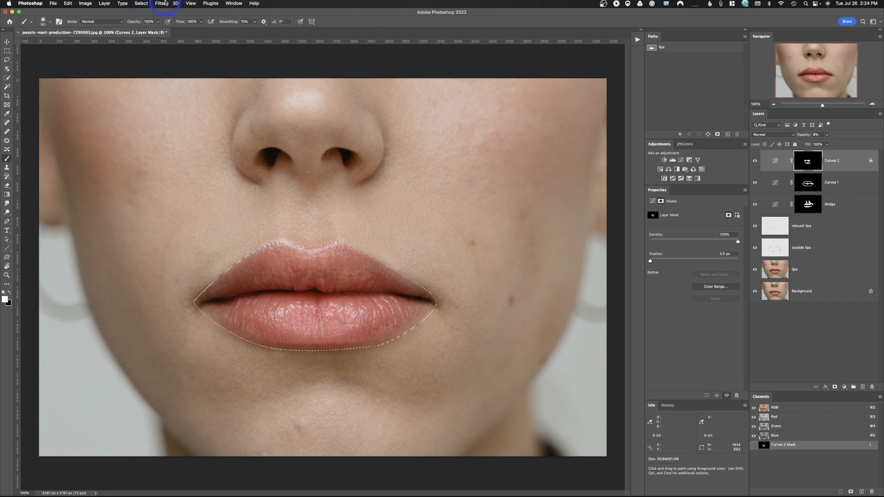
click(145, 4)
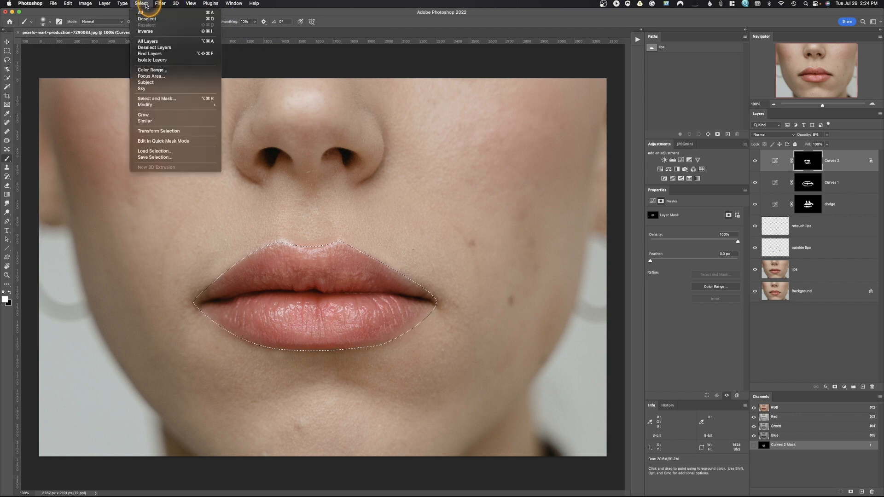
click(210, 99)
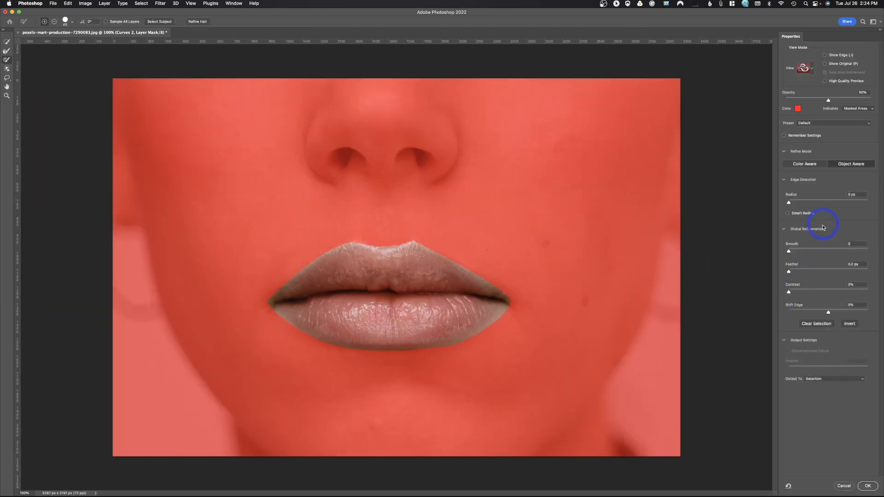
drag(827, 270, 829, 271)
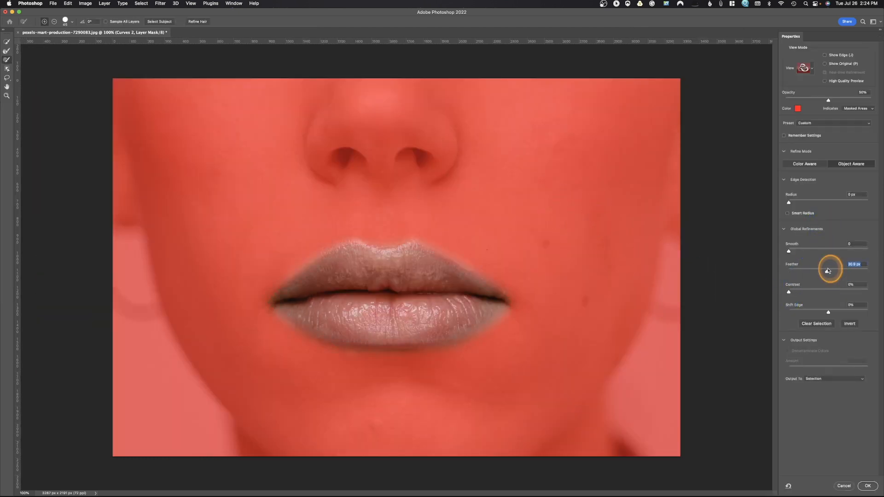
click(868, 487)
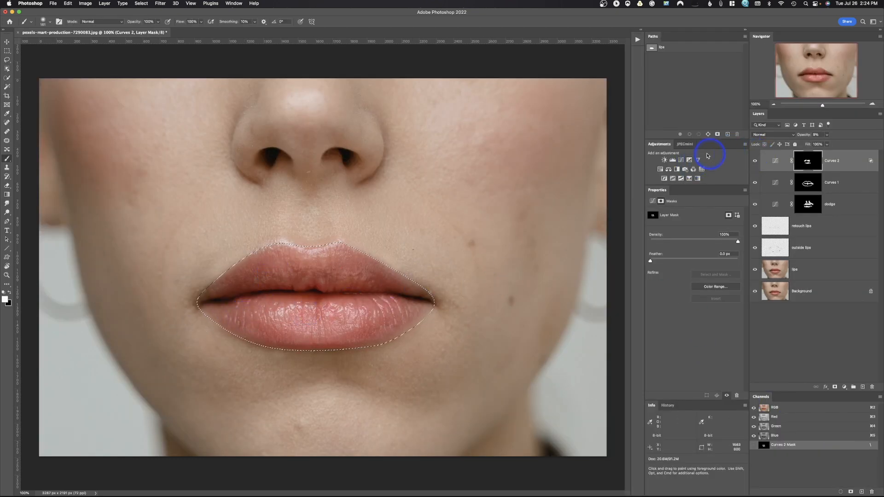
Add a Hue/Saturation adjustment layer masked to the lips and set its Reds hue to +23.
click(660, 172)
click(799, 163)
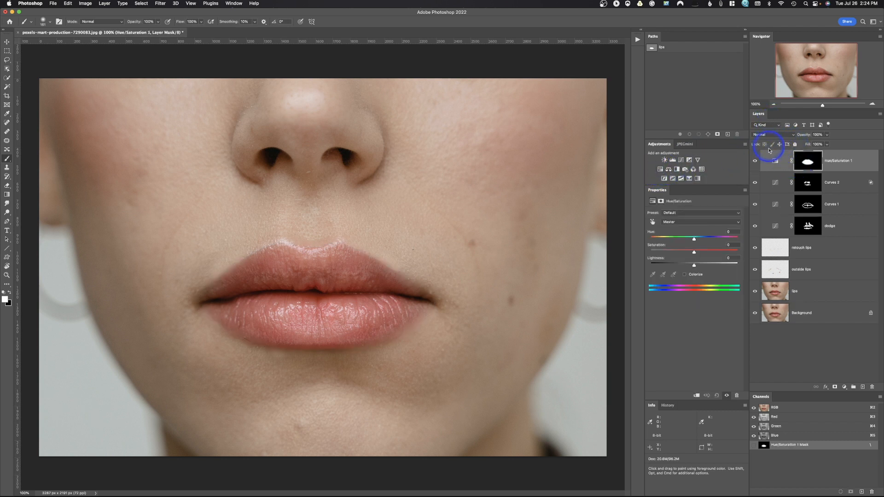
mouse_move(696, 240)
mouse_down()
mouse_move(715, 240)
mouse_move(684, 240)
mouse_move(694, 241)
mouse_up()
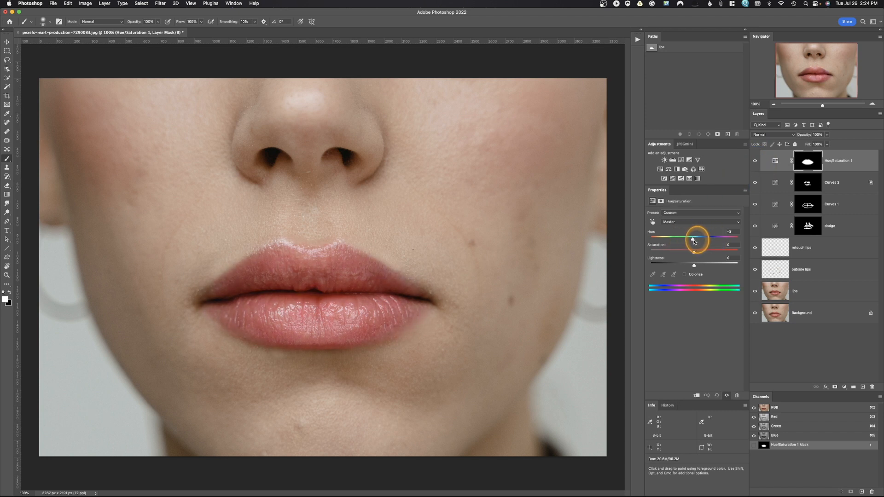
click(688, 222)
click(686, 228)
mouse_move(694, 240)
mouse_down()
mouse_move(661, 245)
mouse_move(704, 244)
mouse_up()
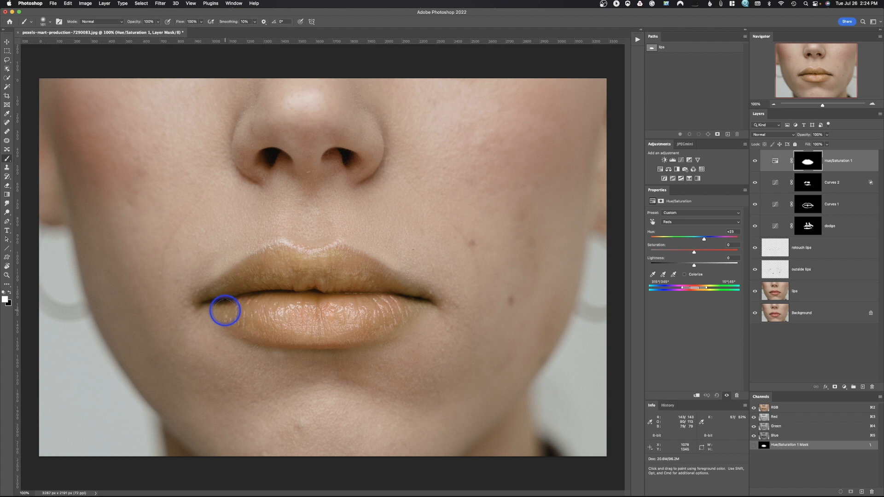
Tighten the Hue/Saturation layer mask's edge around the lips by raising Contrast to 25% in Select and Mask.
click(807, 163)
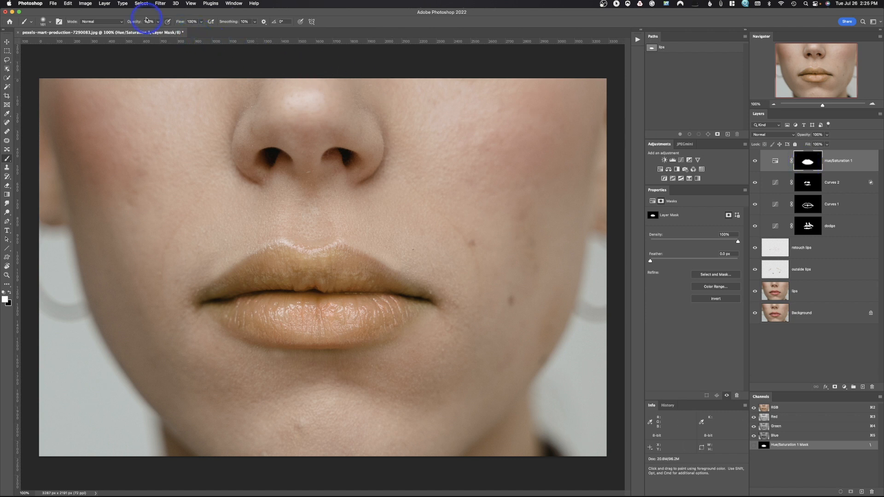
click(141, 4)
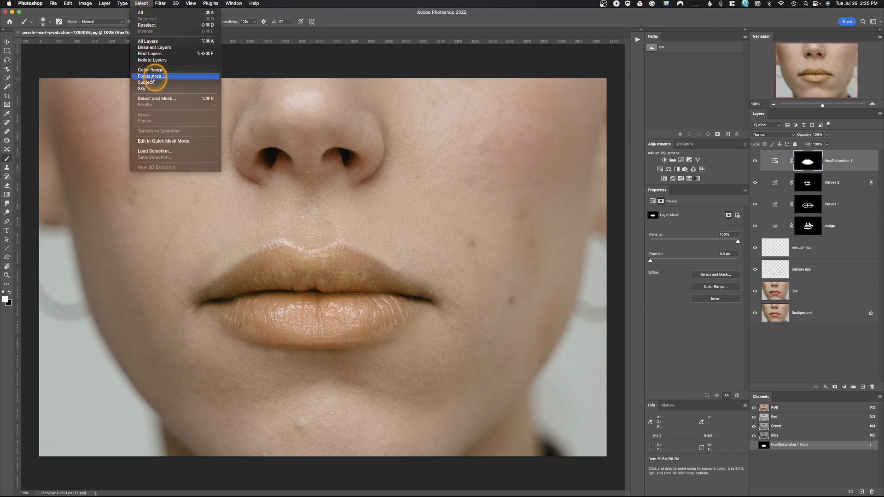
click(158, 98)
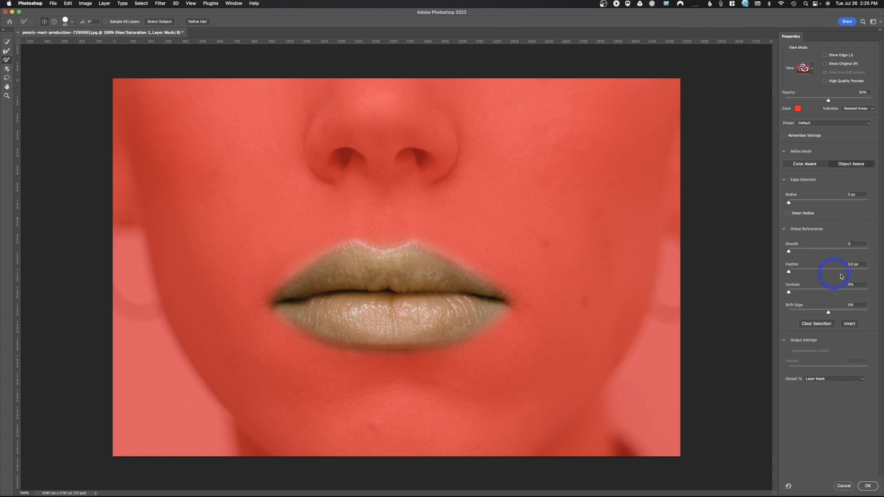
drag(790, 291, 808, 291)
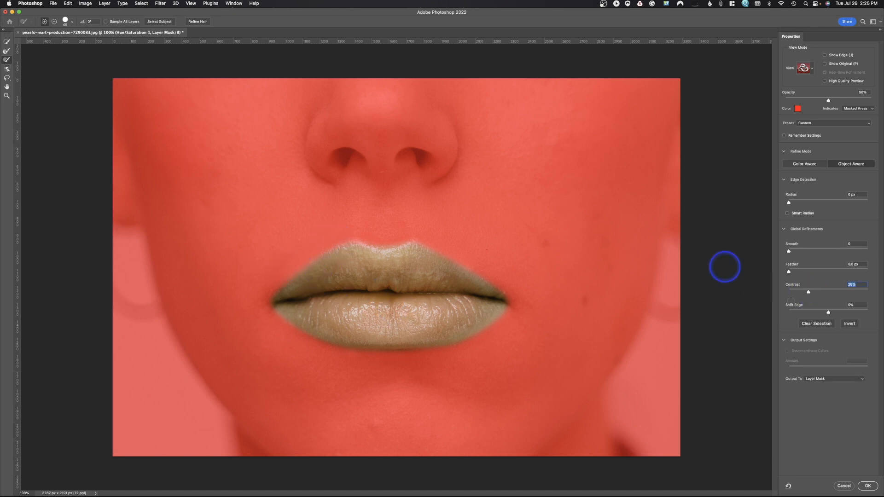
click(868, 486)
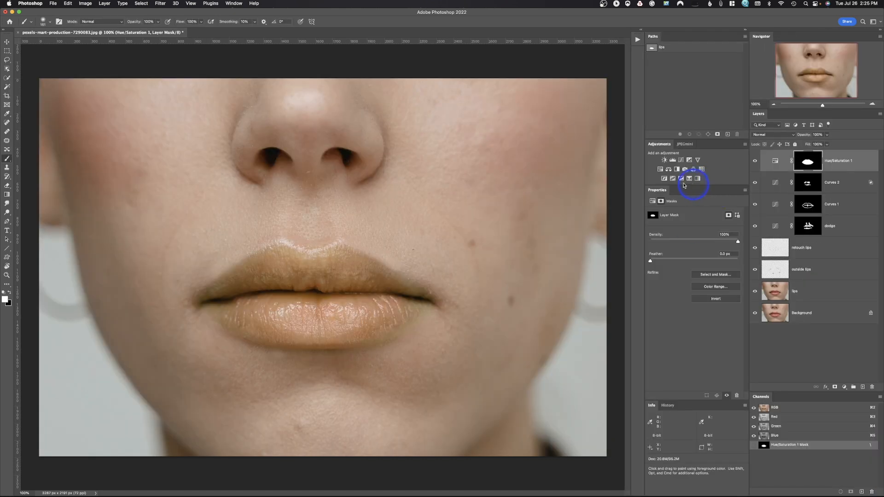
Set the Hue/Saturation layer's Reds hue to -1 after trying a pink shift, and shift the Master hue slightly negative.
click(765, 168)
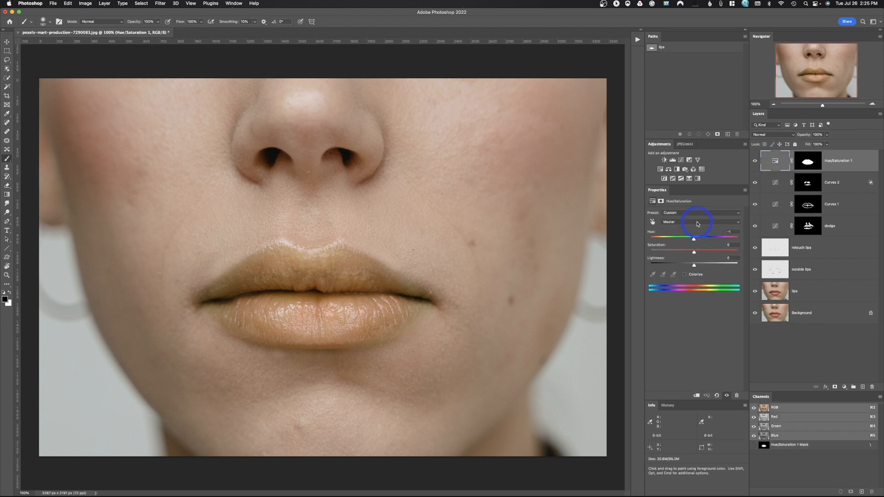
click(697, 224)
click(693, 230)
drag(705, 239, 686, 242)
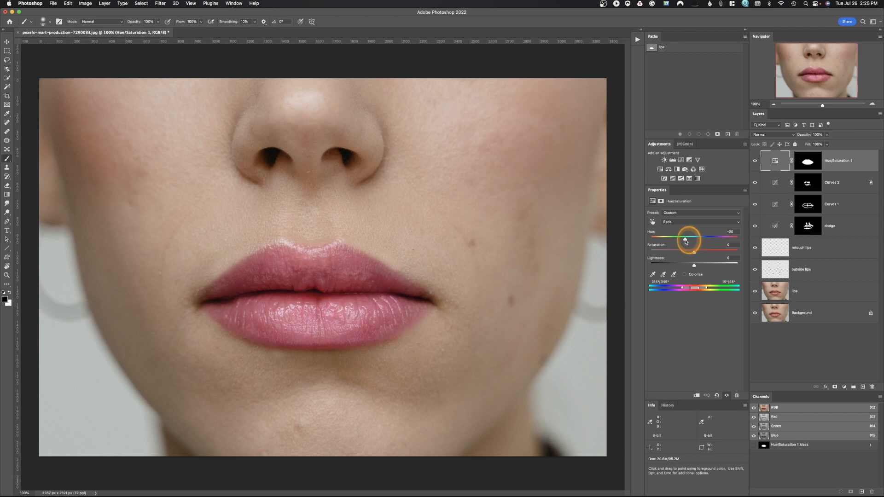
drag(690, 241, 697, 242)
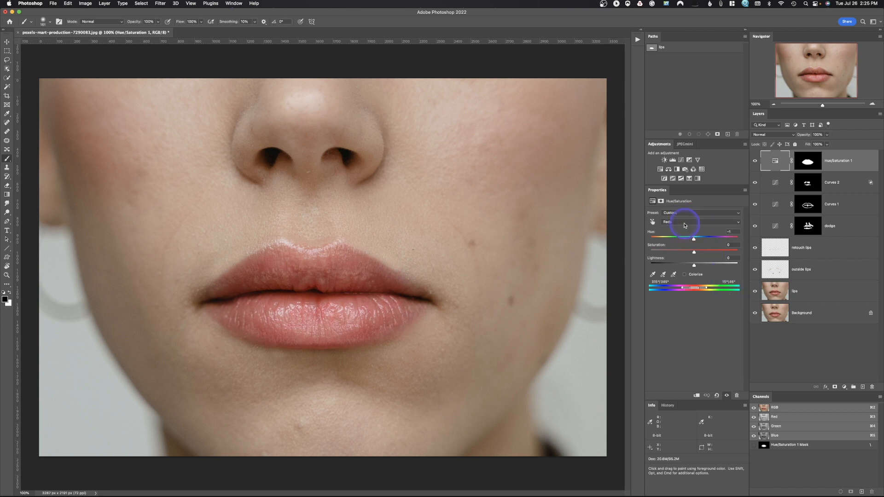
click(685, 228)
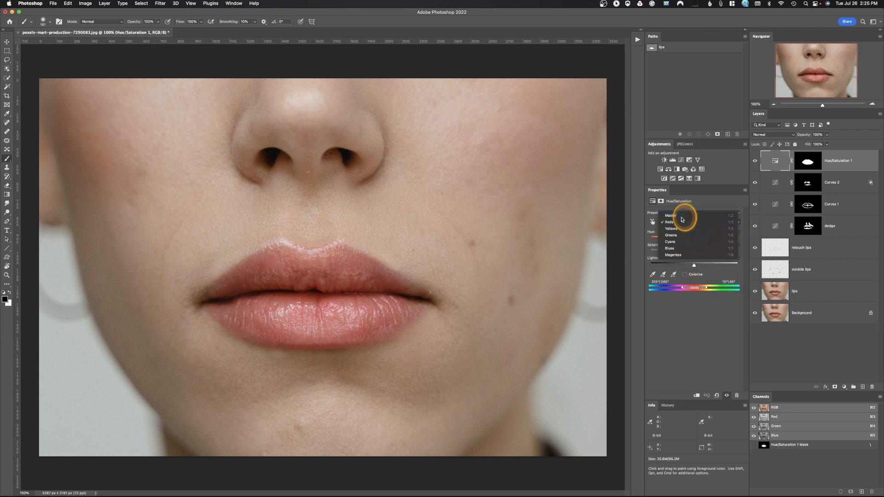
click(686, 230)
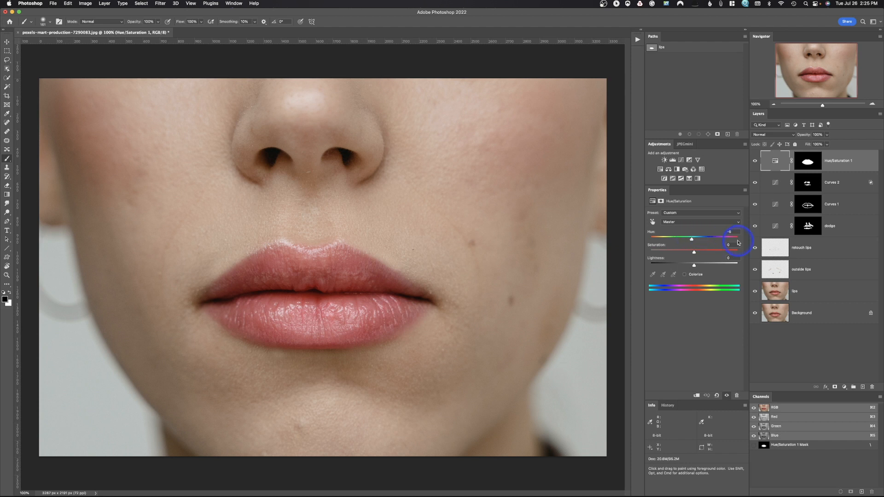
Enable Colorize on the lips' Hue/Saturation layer, trying purple and red before setting Saturation to 32 and Hue to 346.
click(685, 275)
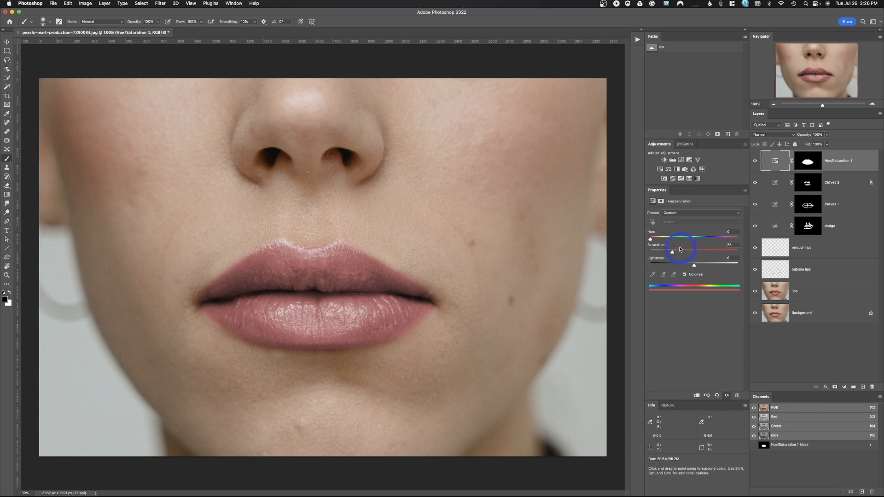
drag(657, 241, 715, 244)
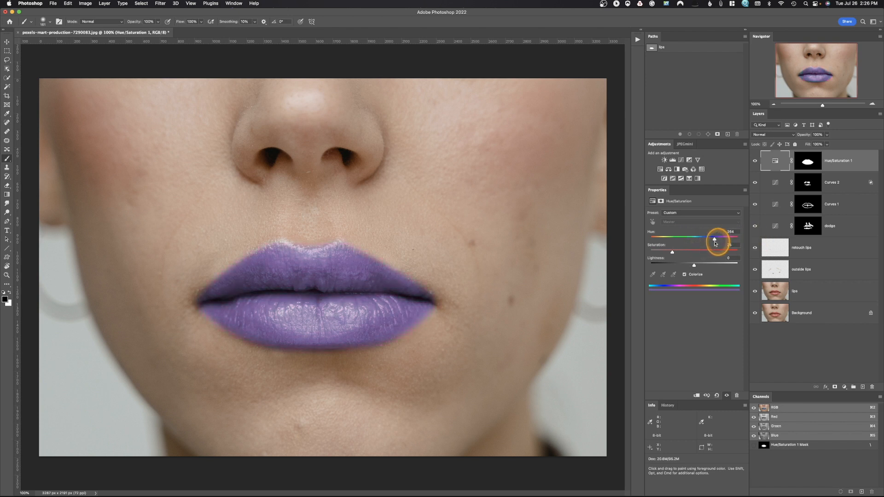
mouse_move(675, 253)
mouse_down()
mouse_move(693, 251)
mouse_move(679, 254)
mouse_up()
drag(714, 240, 623, 248)
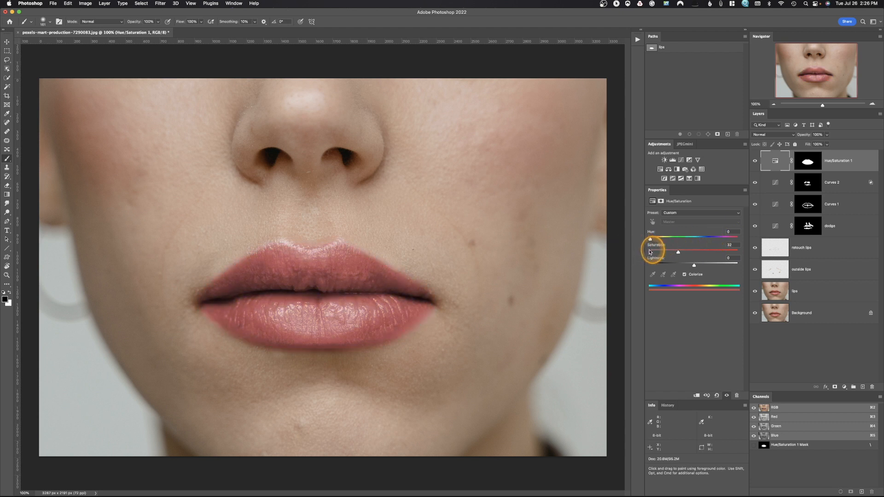
drag(649, 252, 735, 245)
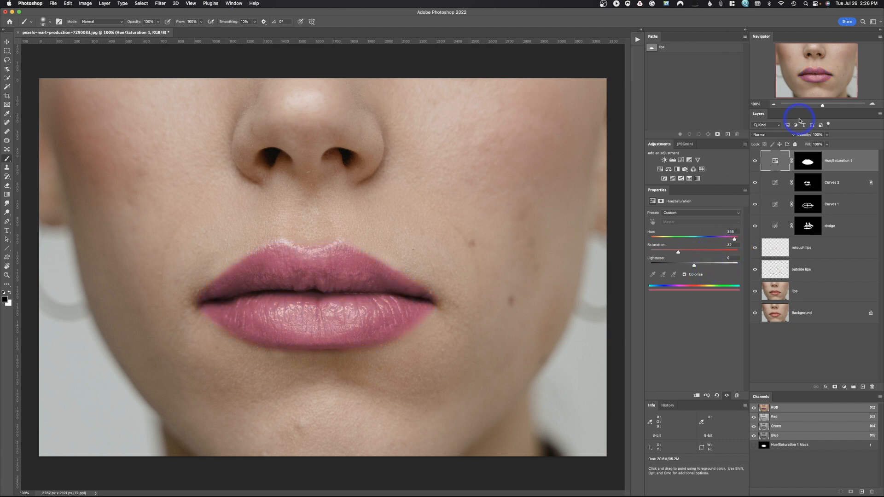
Lower the Hue/Saturation layer's opacity to 43% and compare the lips with the layer hidden and shown.
drag(807, 137, 788, 134)
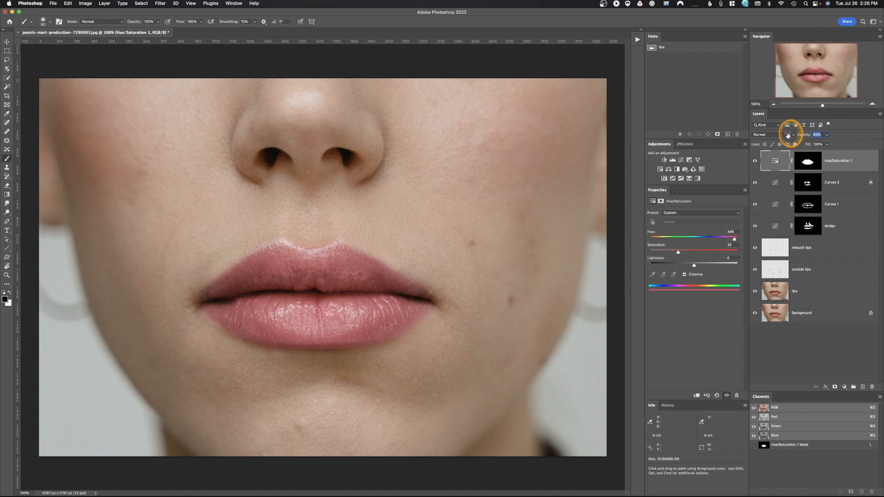
click(755, 161)
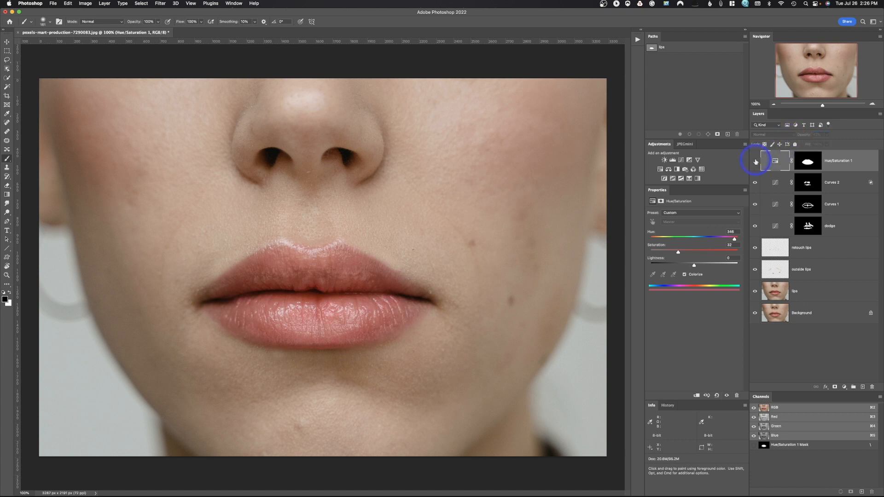
click(755, 162)
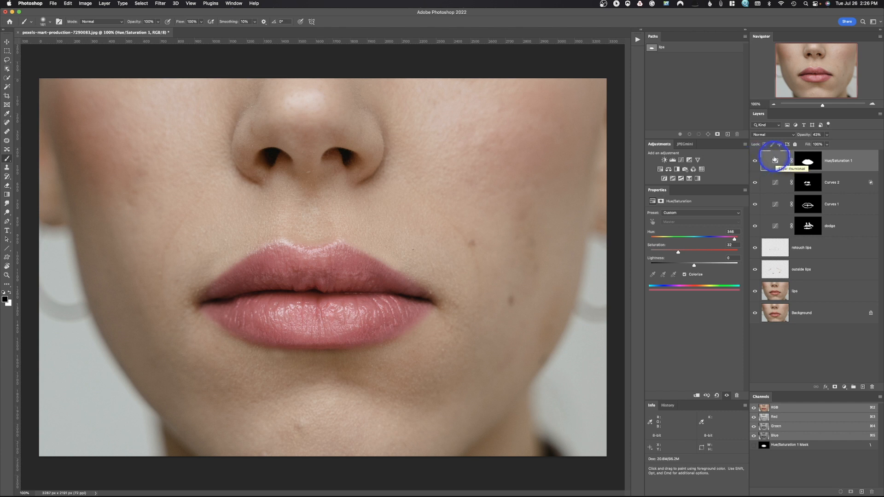
Delete the Hue/Saturation layer and add a Solid Color fill layer in dark red #6e2323.
drag(775, 160, 874, 388)
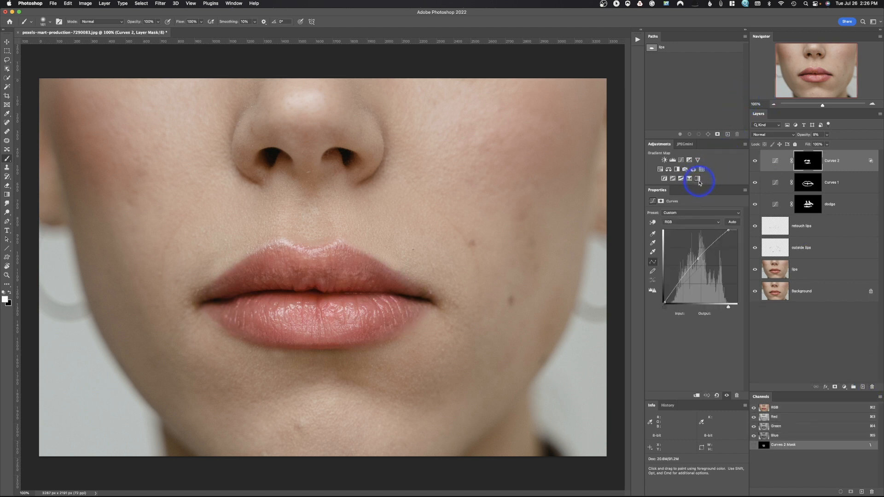
click(835, 387)
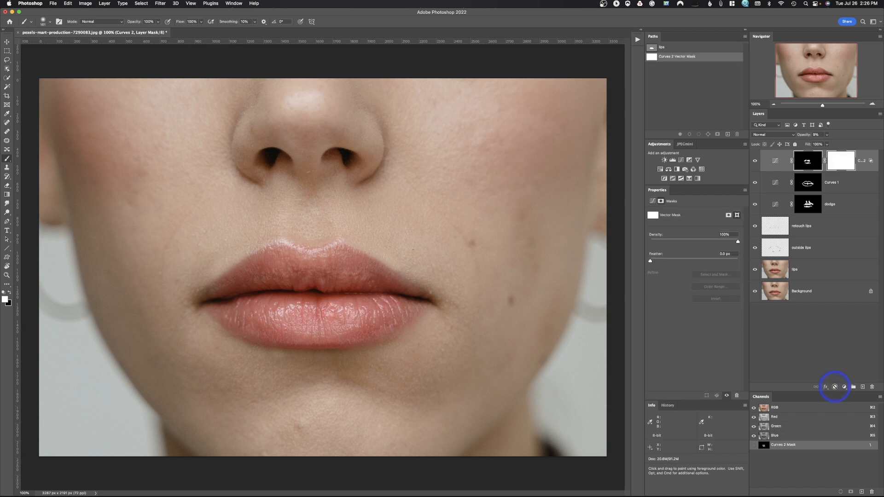
click(846, 388)
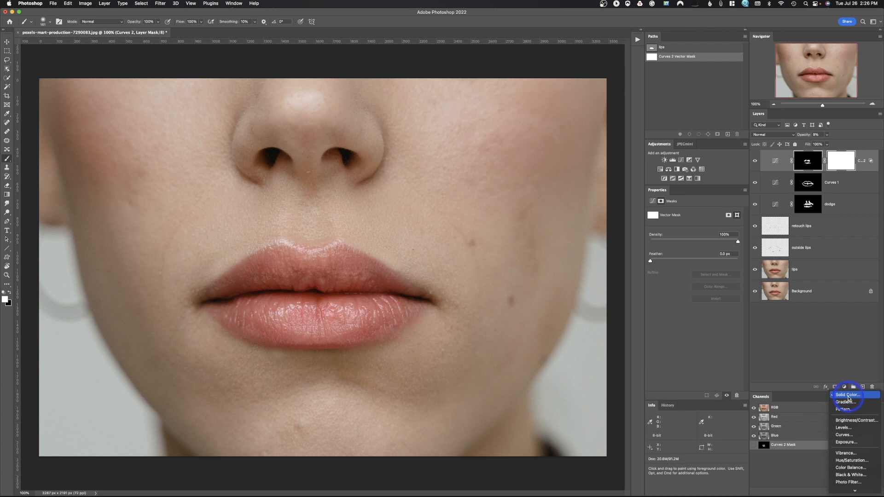
click(848, 396)
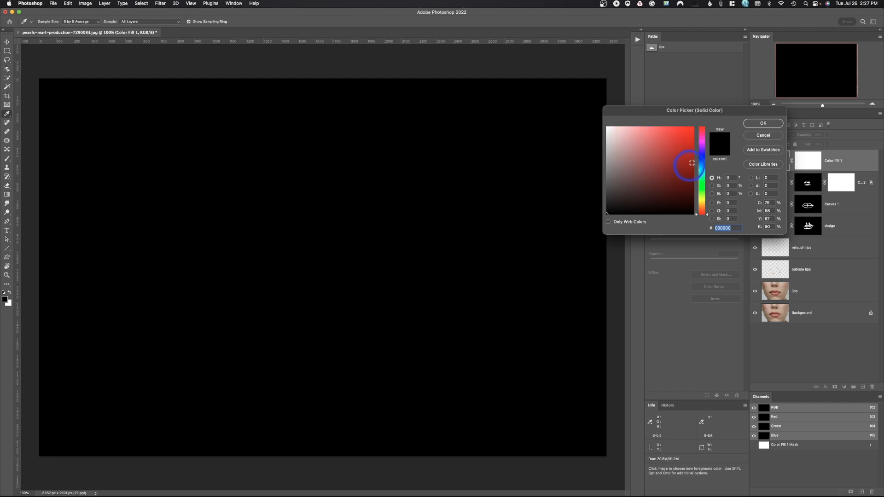
click(667, 177)
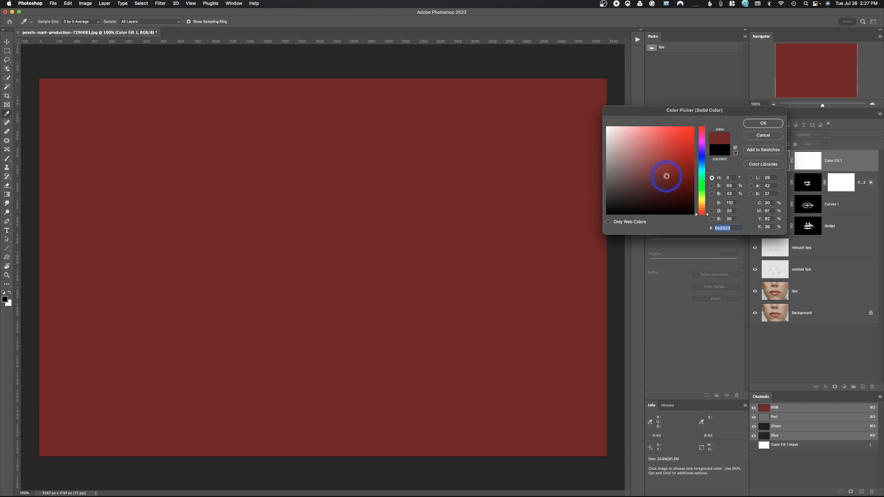
click(776, 124)
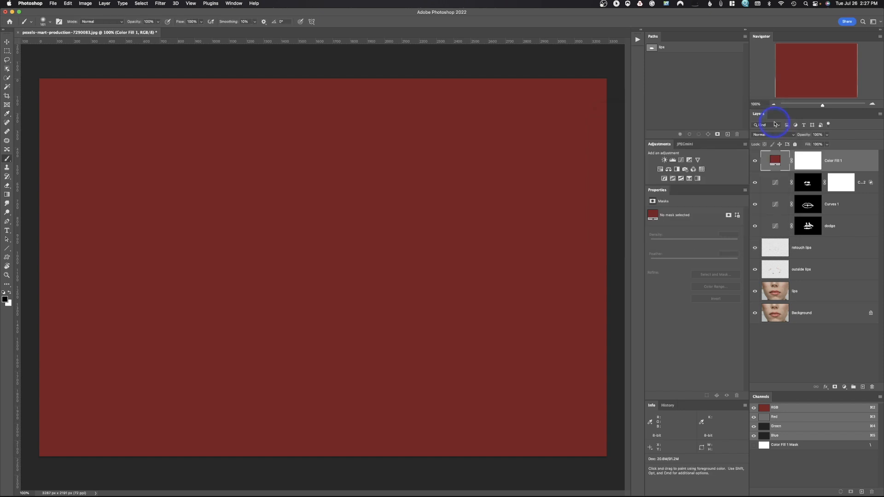
With the color fill's mask targeted, load the lips path as a selection and feather it 8.3 px with Select and Mask.
click(804, 154)
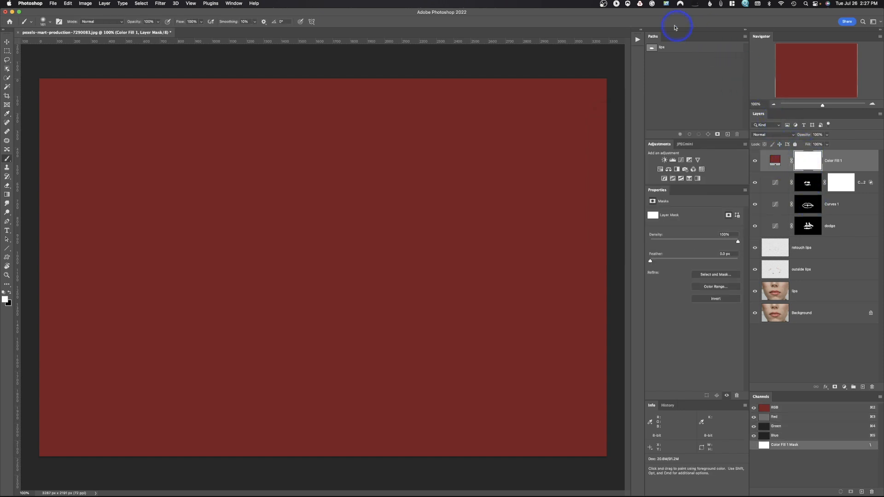
click(656, 48)
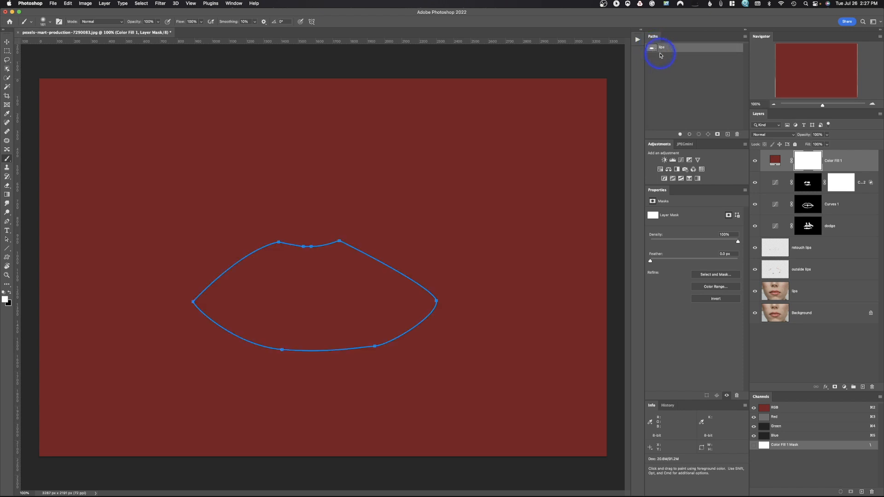
click(698, 134)
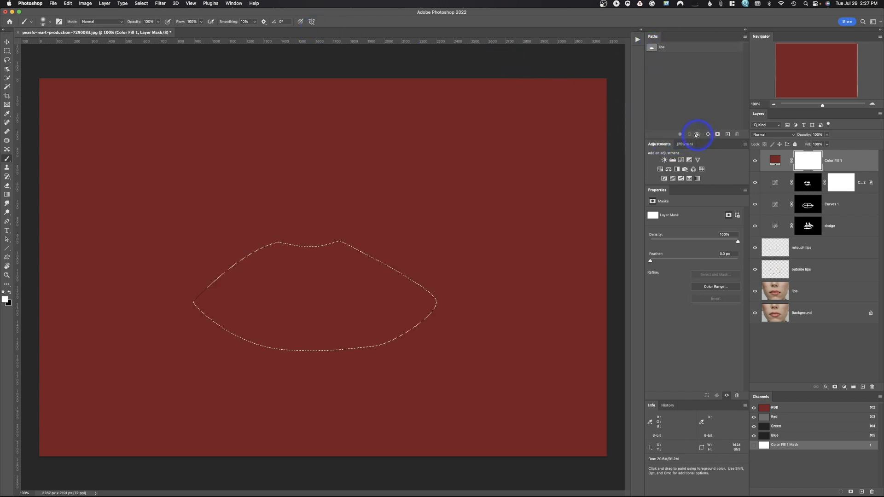
click(141, 3)
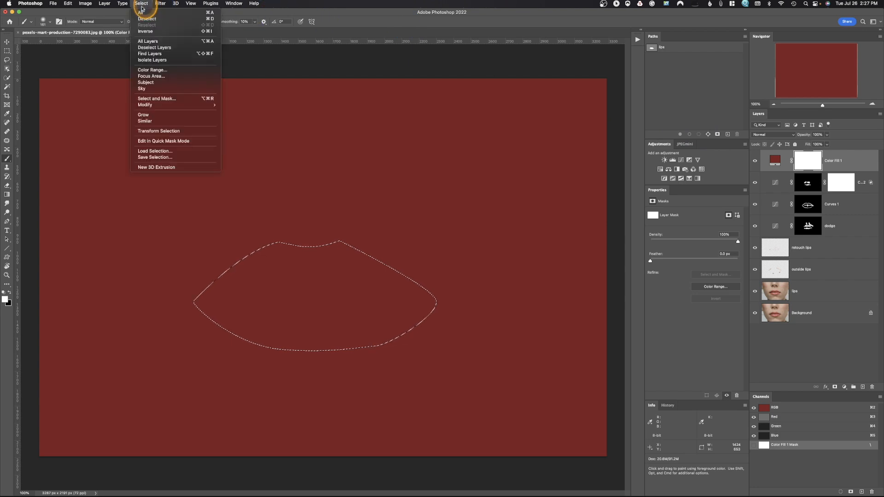
click(453, 290)
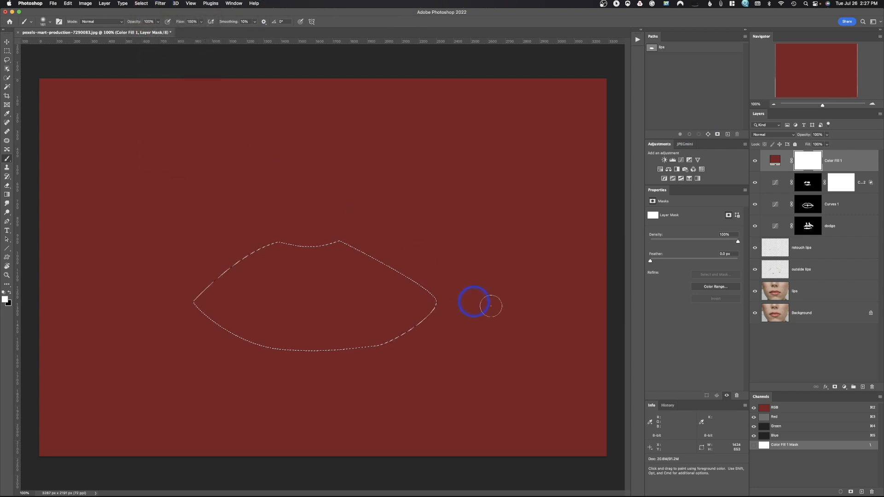
drag(807, 273, 819, 271)
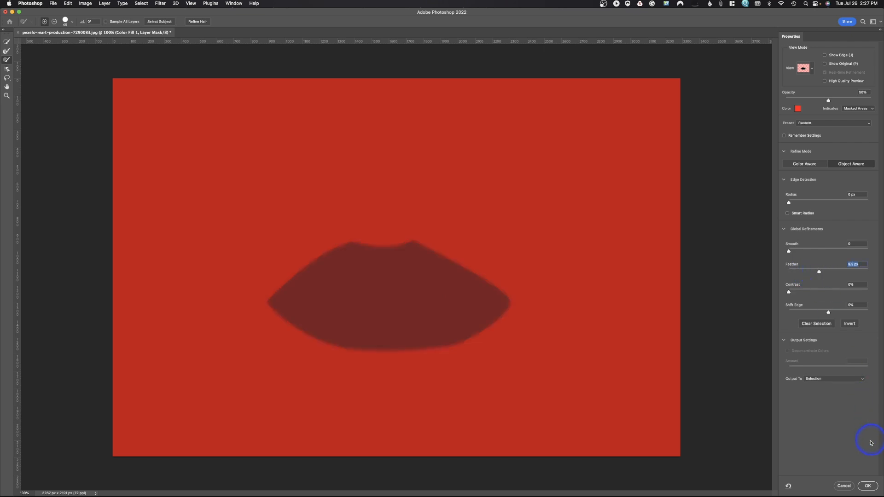
click(868, 486)
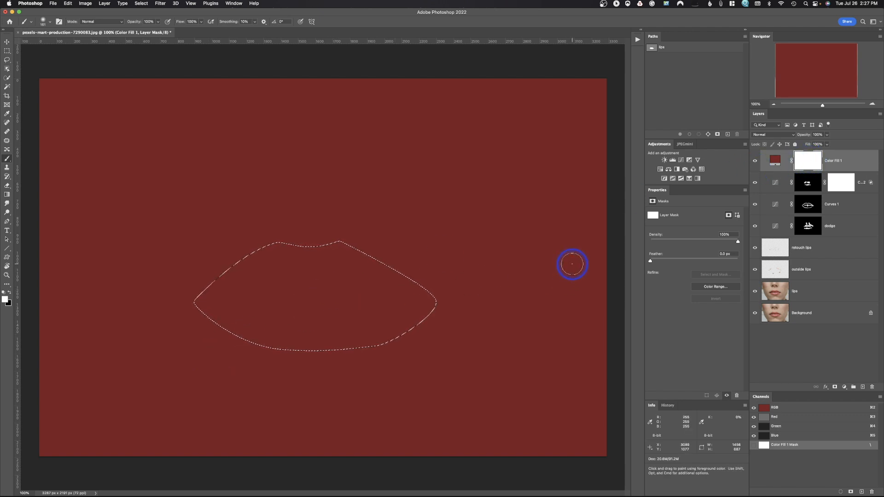
Fill the lips selection with black on the color fill layer's mask and deselect.
click(68, 4)
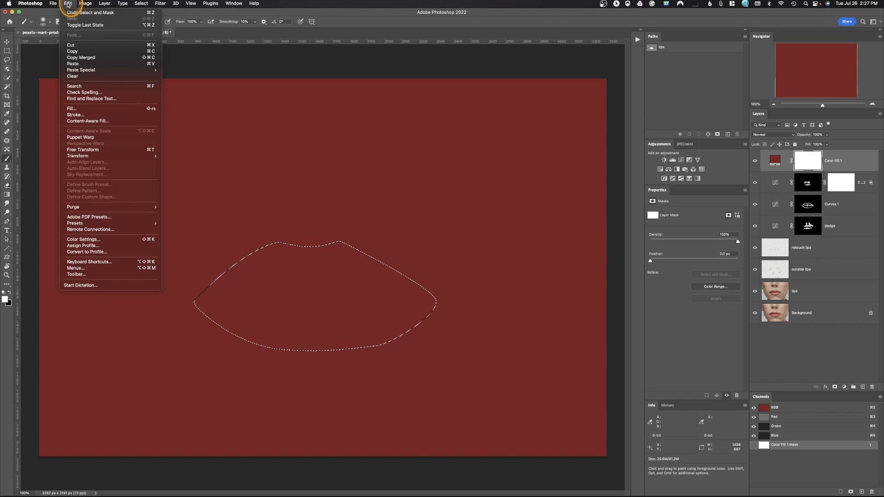
click(71, 108)
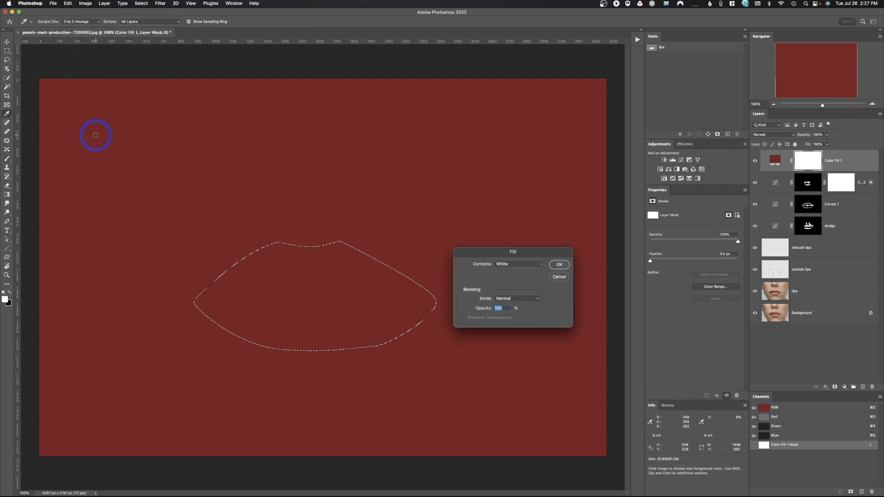
click(523, 261)
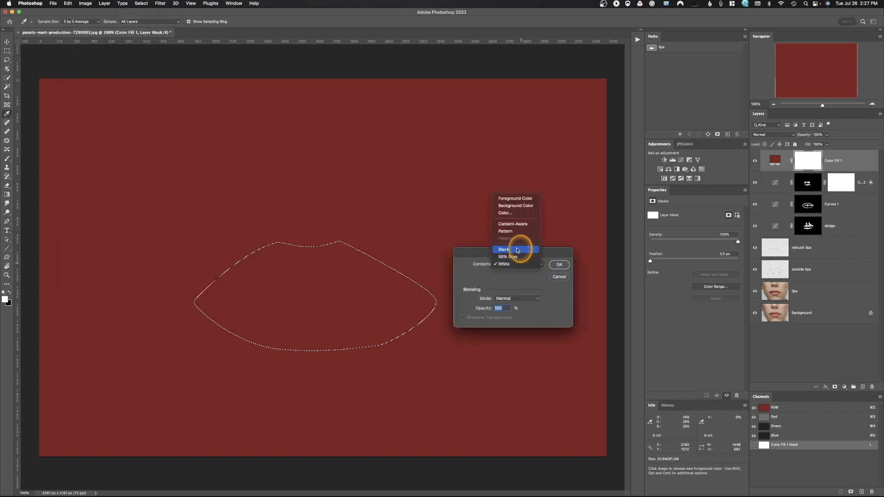
click(511, 250)
click(569, 269)
key(b)
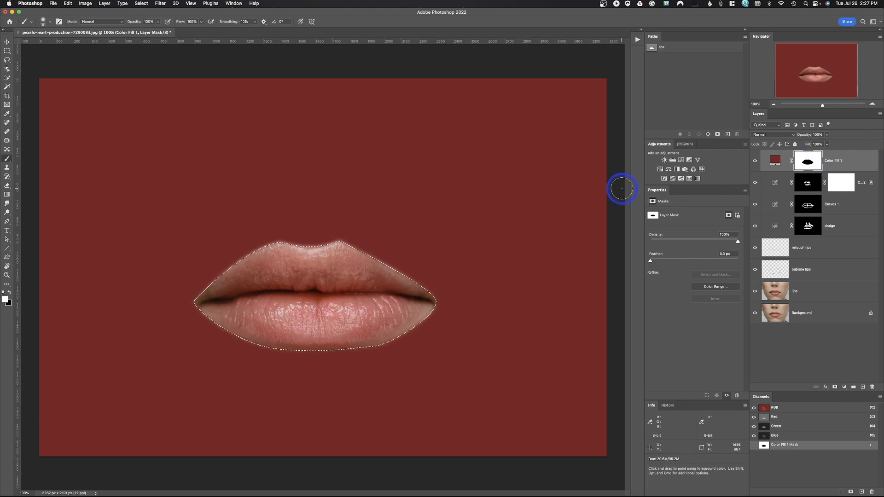
key(super+d)
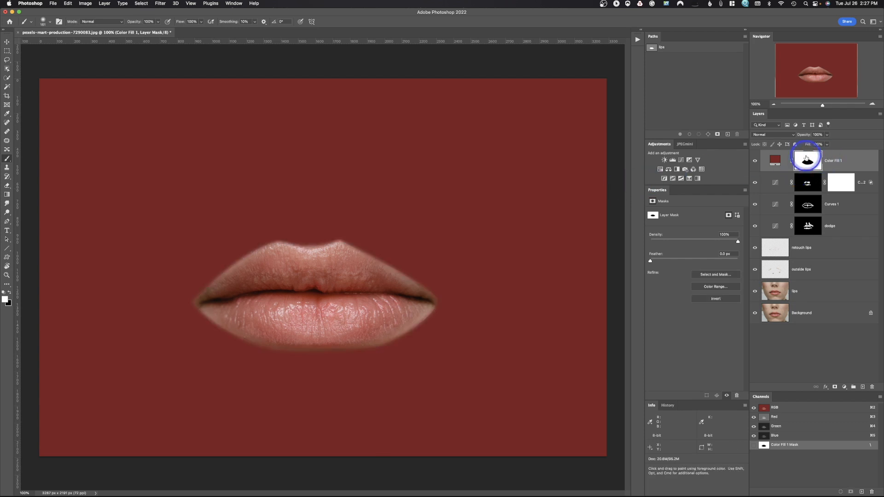
Invert the color fill layer's mask so the red covers only the lips, and blend the layer in Color mode at 30% opacity.
key(super+i)
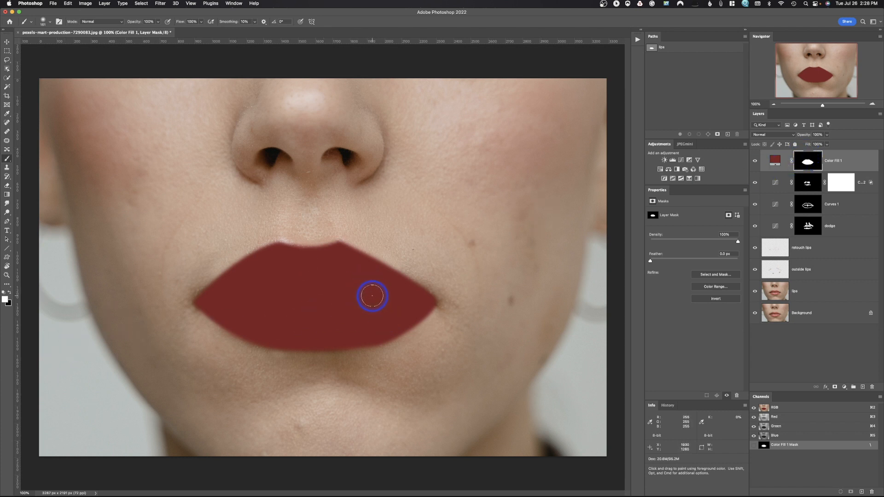
click(767, 135)
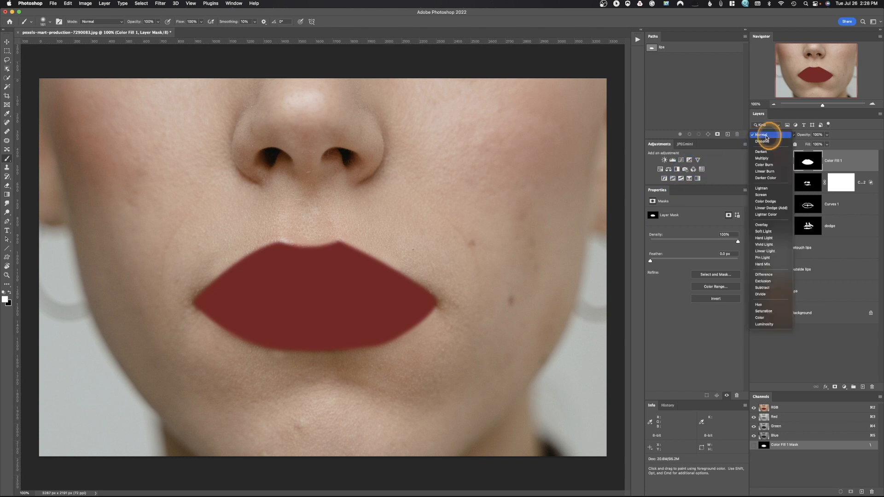
click(767, 318)
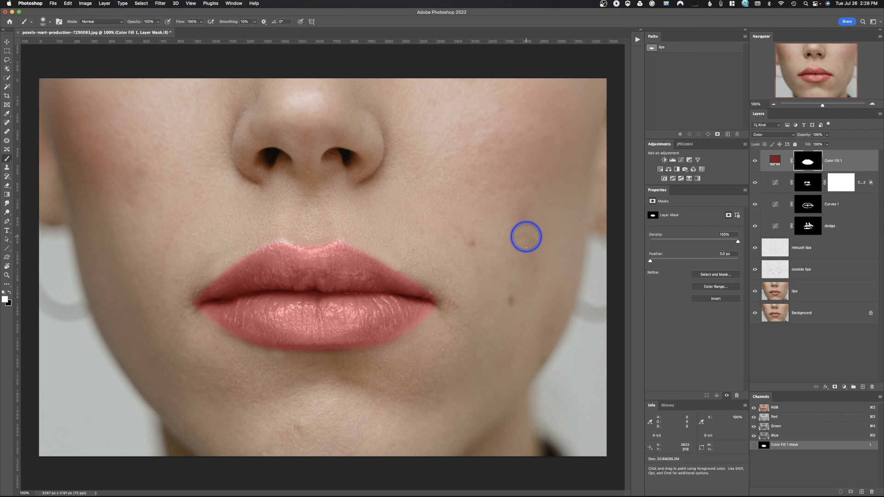
drag(808, 135, 783, 138)
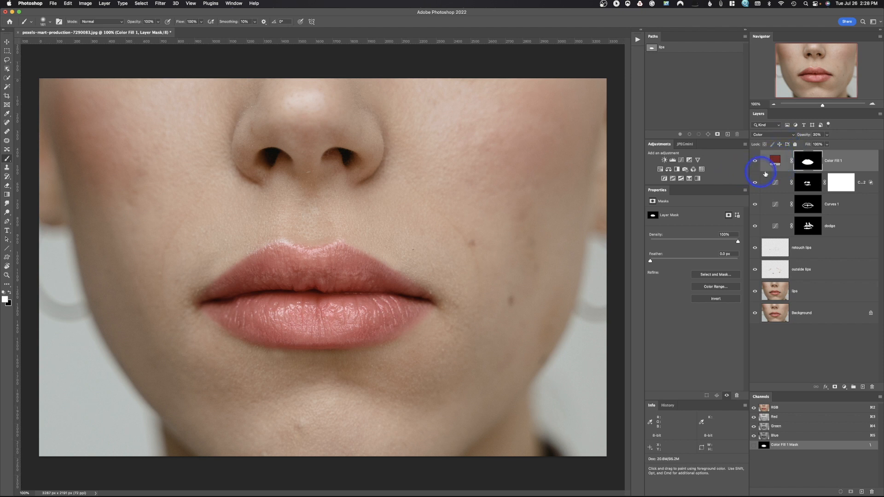
Add a Hue/Saturation layer masked with a copy of the color fill's lips mask and slightly shift its hue.
click(660, 169)
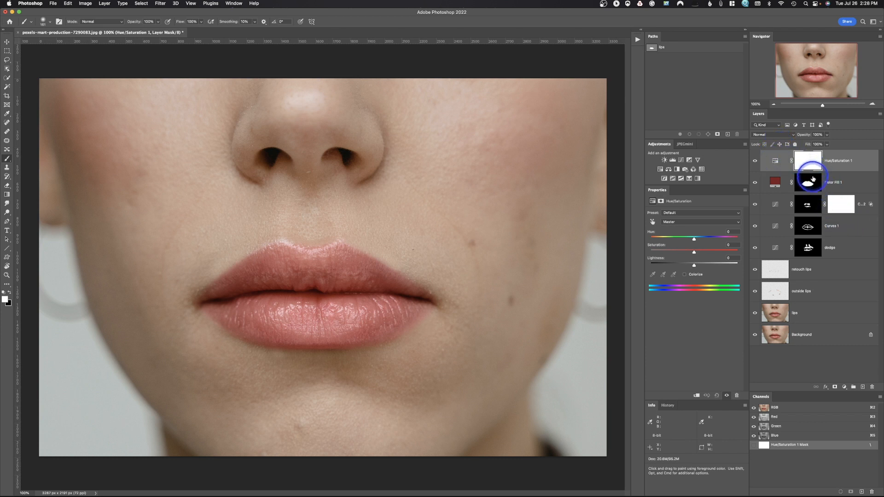
drag(814, 179, 809, 162)
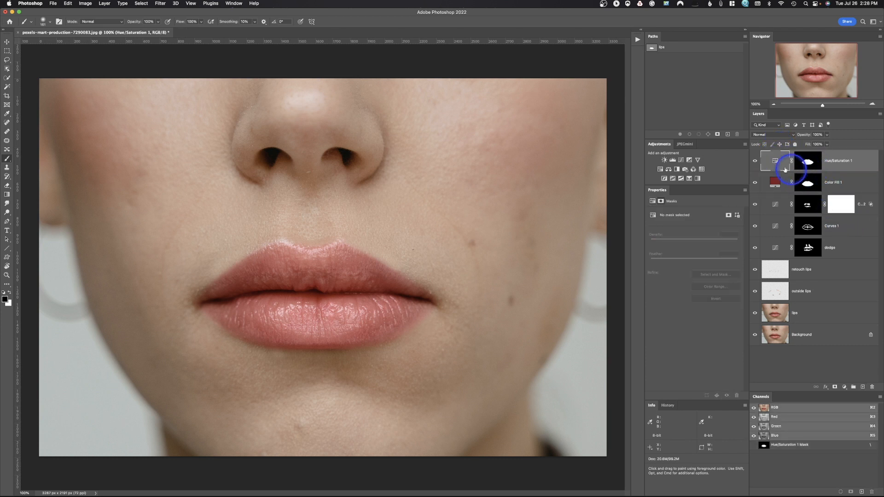
click(775, 166)
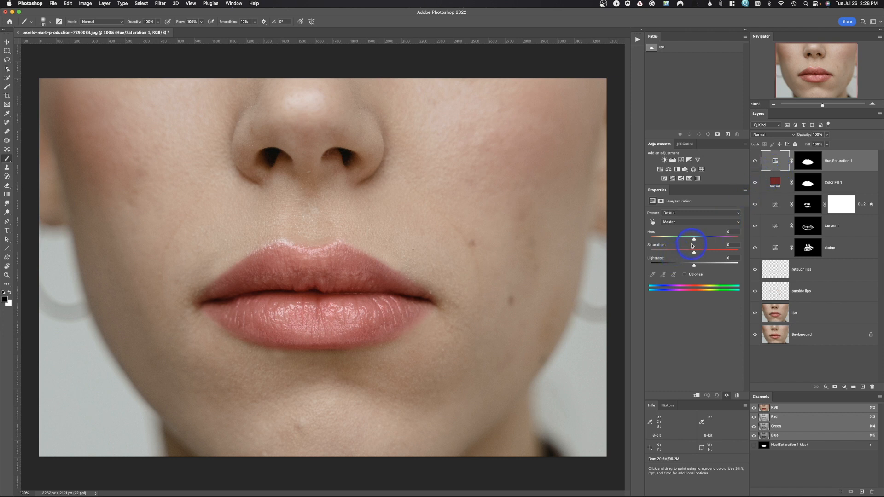
drag(695, 240, 693, 243)
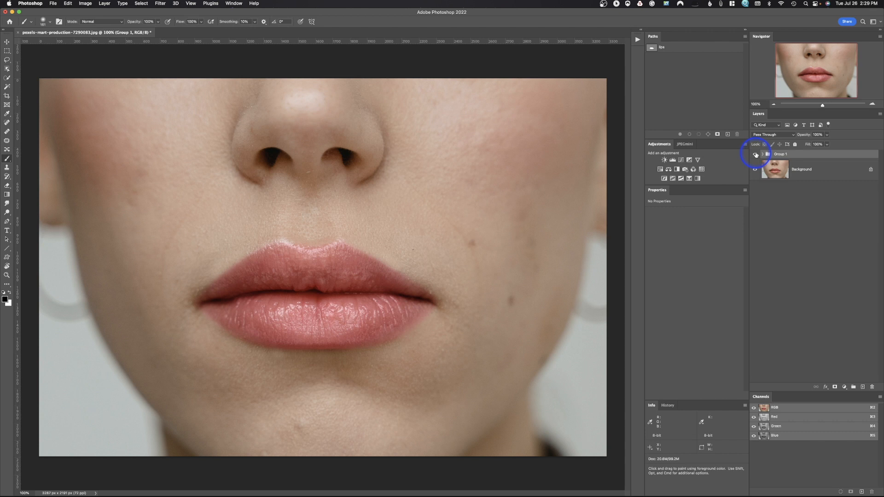
With all retouching layers collected in a group, hide and show the group to compare the lips before and after.
click(756, 155)
click(755, 154)
click(755, 155)
click(755, 155)
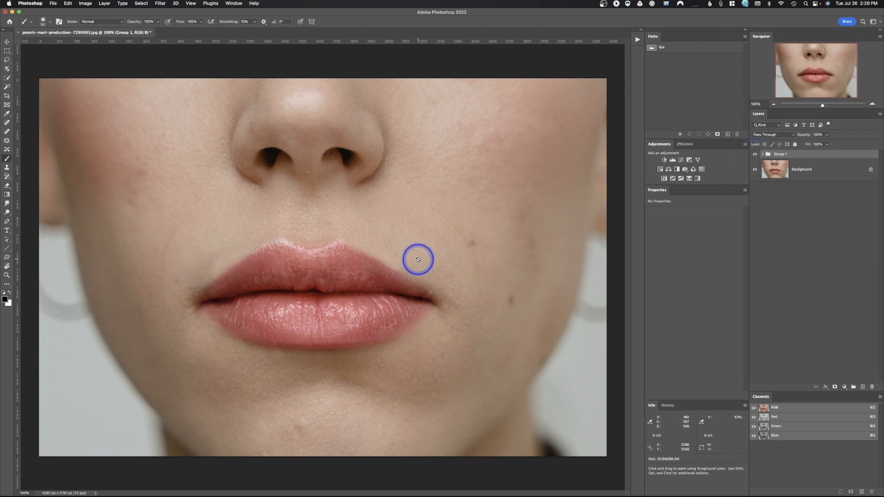
Inside the group, paint black at 34% flow on the dodge layer's mask around the outside of both lips.
click(761, 154)
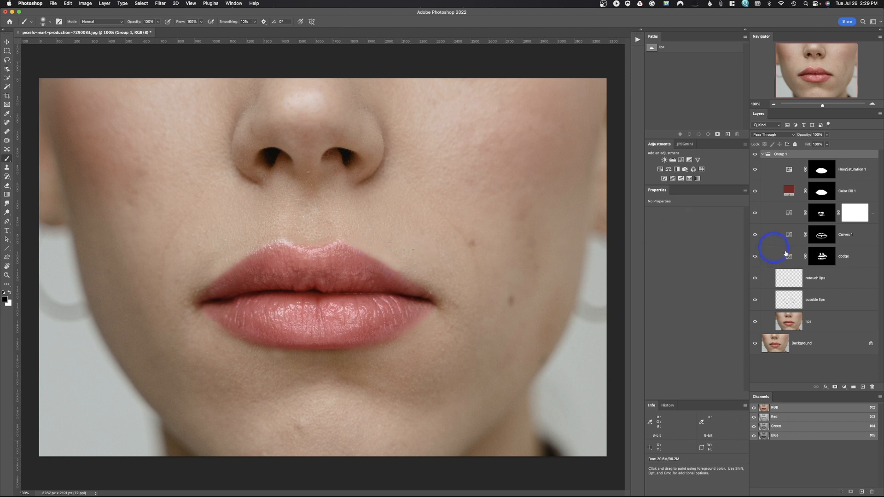
click(822, 256)
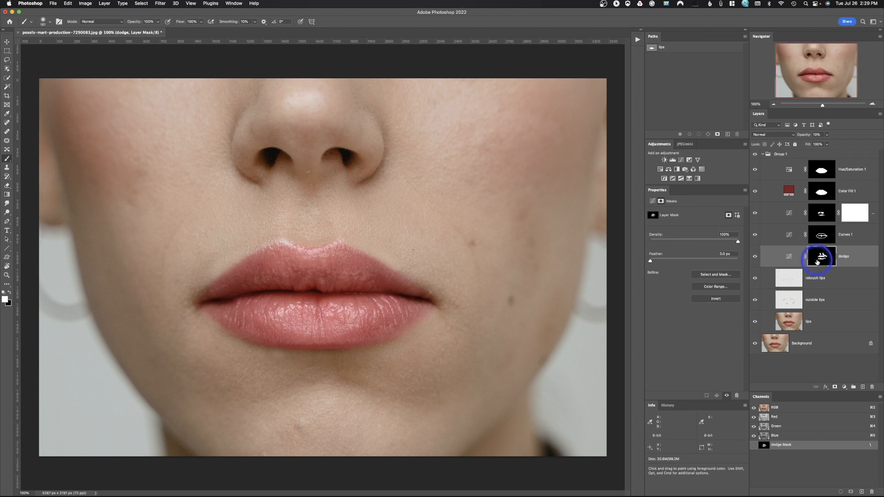
click(10, 293)
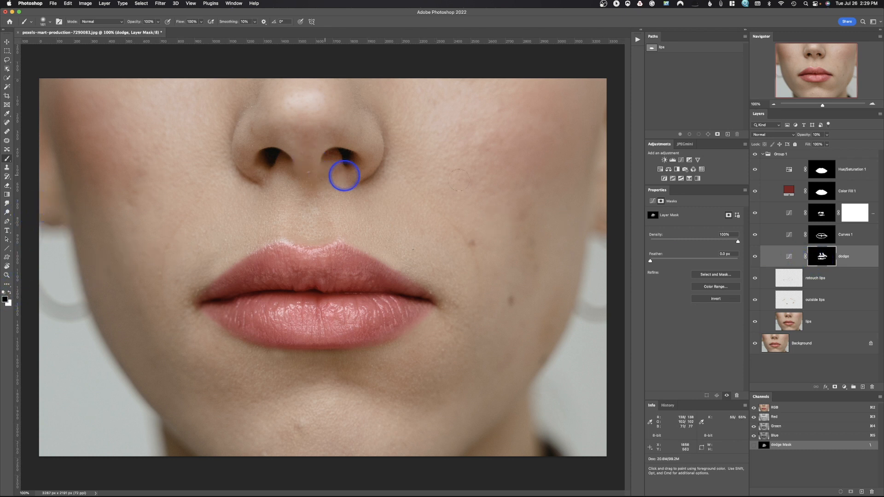
drag(178, 23, 155, 22)
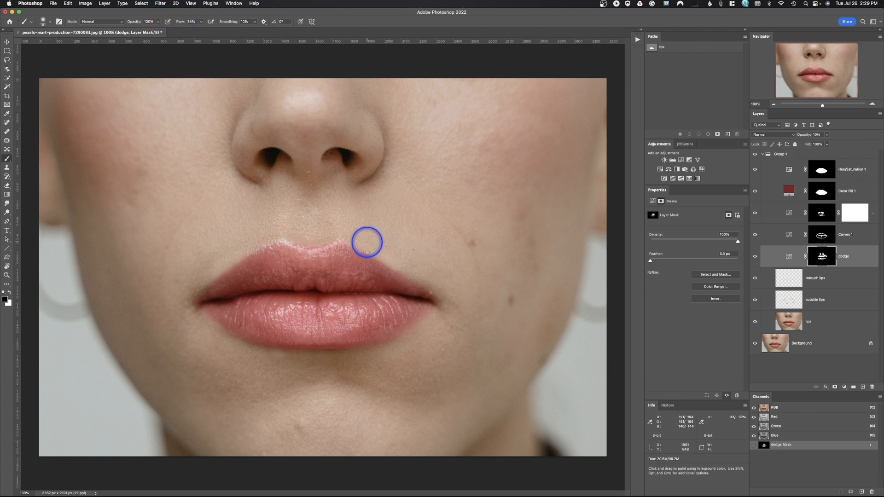
drag(367, 241, 430, 268)
drag(312, 227, 306, 223)
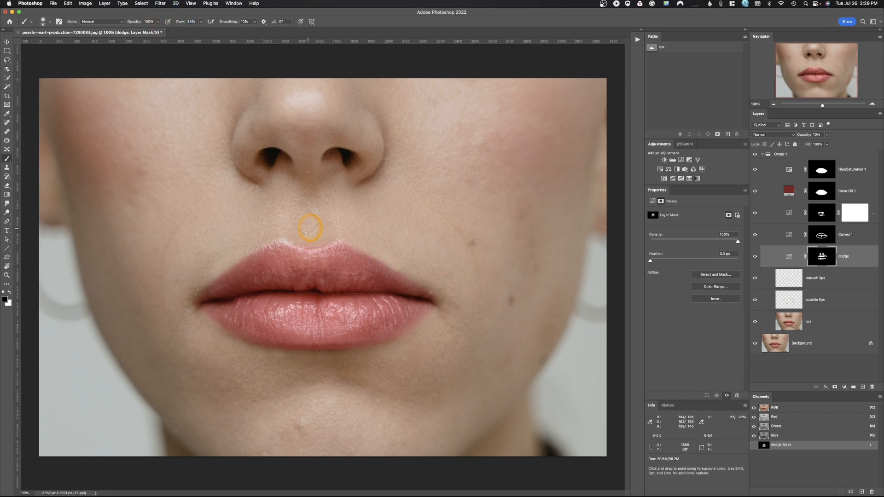
drag(280, 359, 295, 355)
mouse_move(221, 357)
mouse_down()
mouse_move(199, 319)
mouse_move(205, 325)
mouse_up()
drag(422, 351, 432, 336)
drag(267, 357, 281, 357)
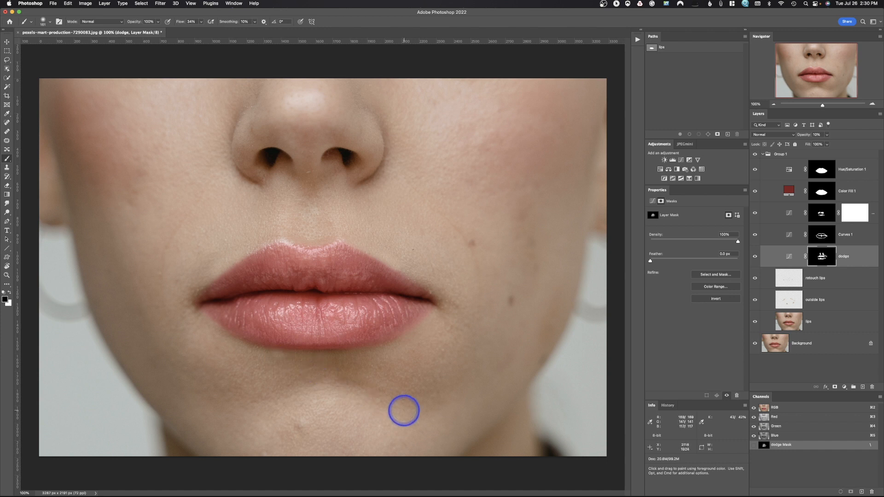